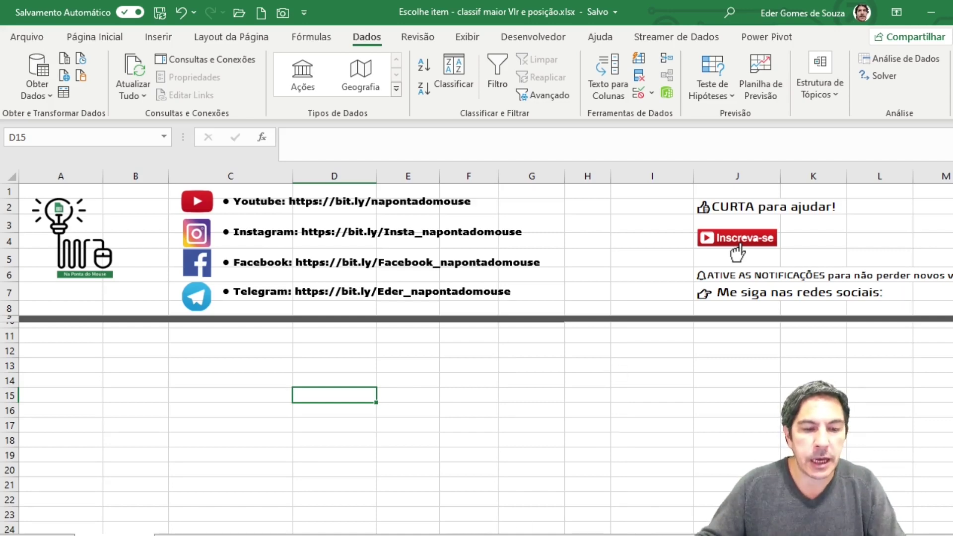
Open the completed example sheet and examine its database and the item columns of both auxiliary tables
click(184, 535)
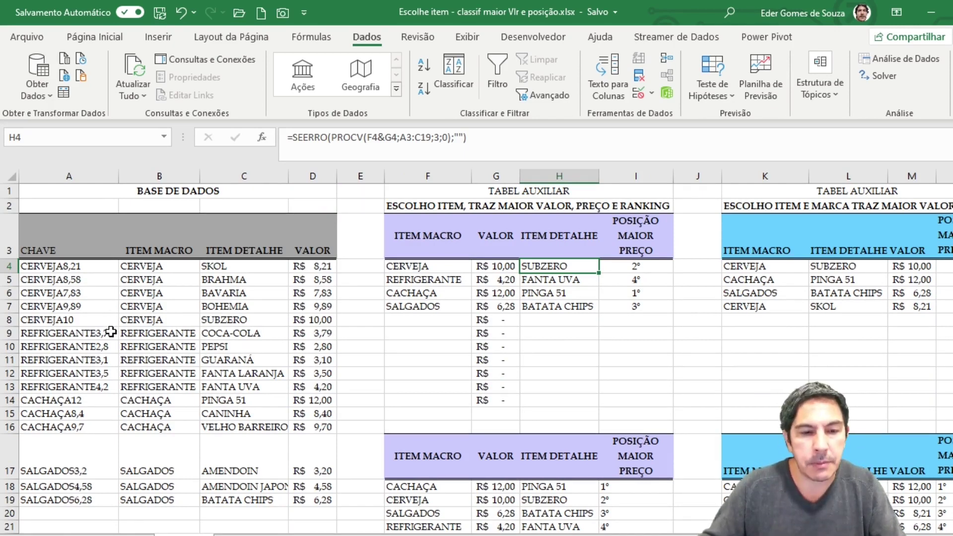
drag(75, 267, 258, 449)
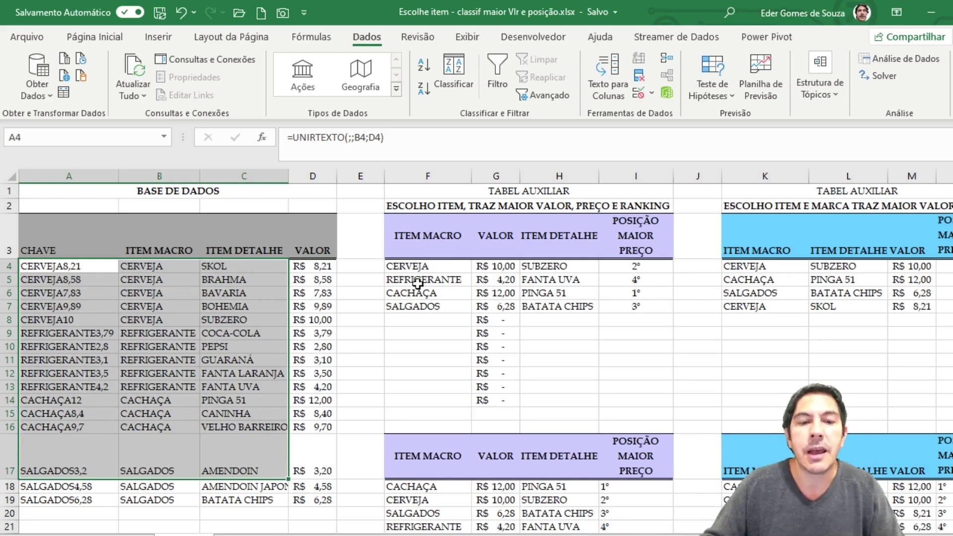
drag(427, 269, 430, 304)
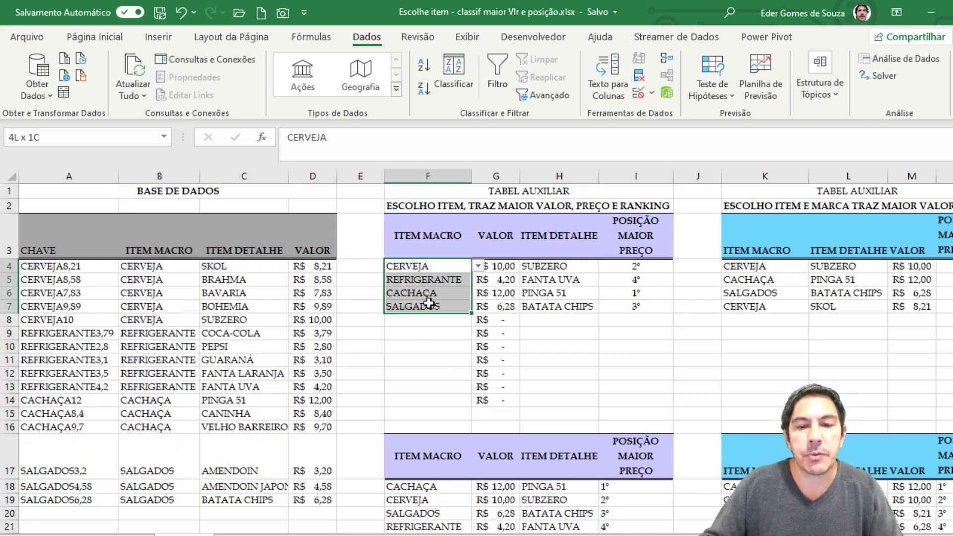
drag(764, 268, 768, 305)
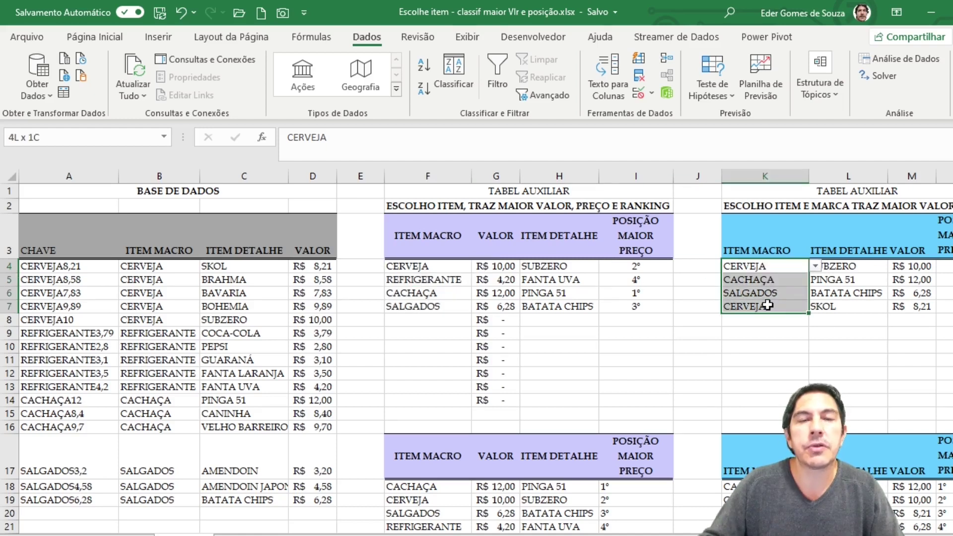
drag(849, 268, 860, 306)
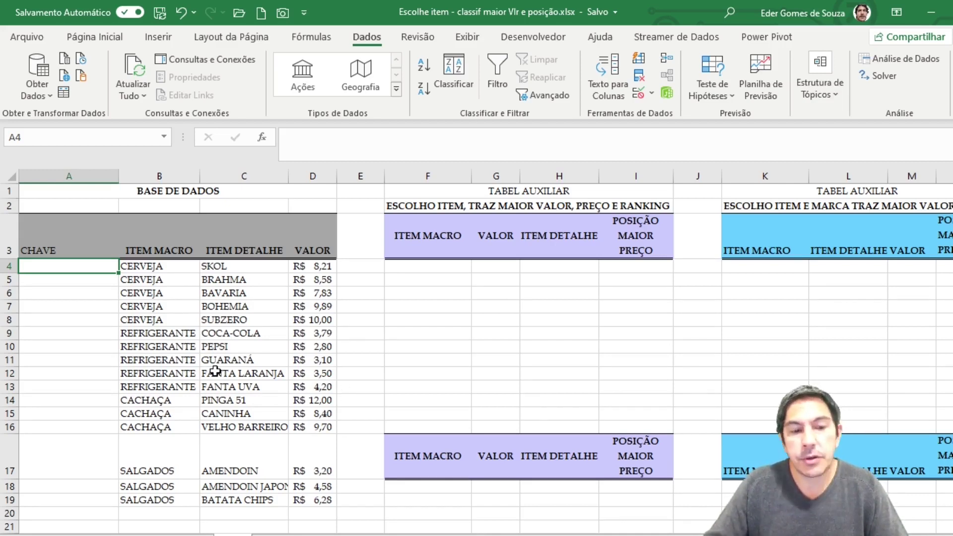
Examine the ITEM MACRO, ITEM DETALHE and VALOR columns of the database on the blank exercise sheet
click(152, 271)
drag(152, 272, 152, 426)
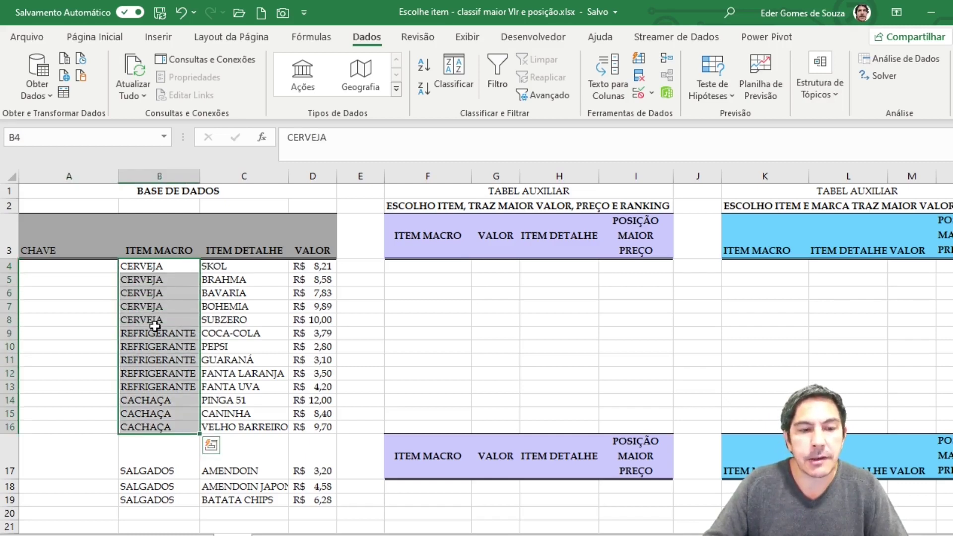
drag(253, 292, 249, 334)
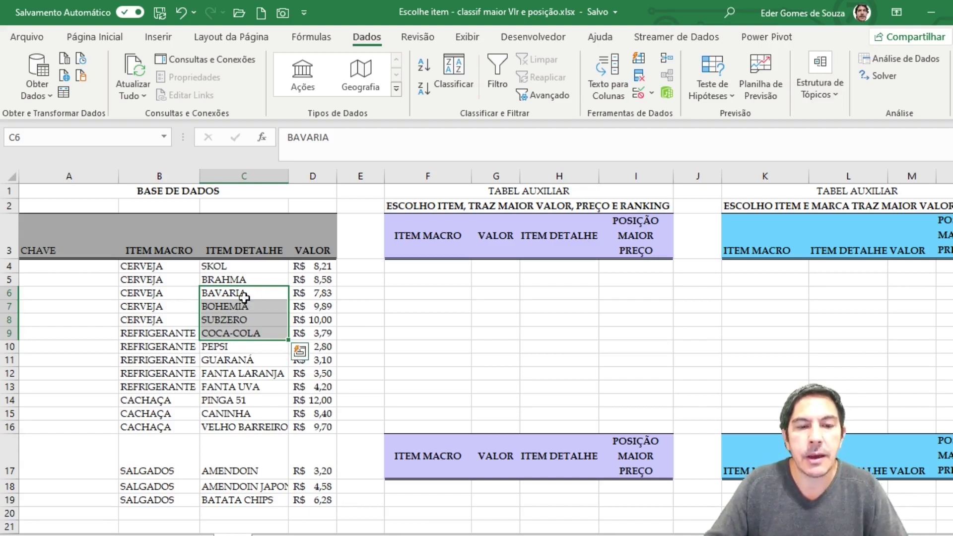
drag(172, 280, 163, 410)
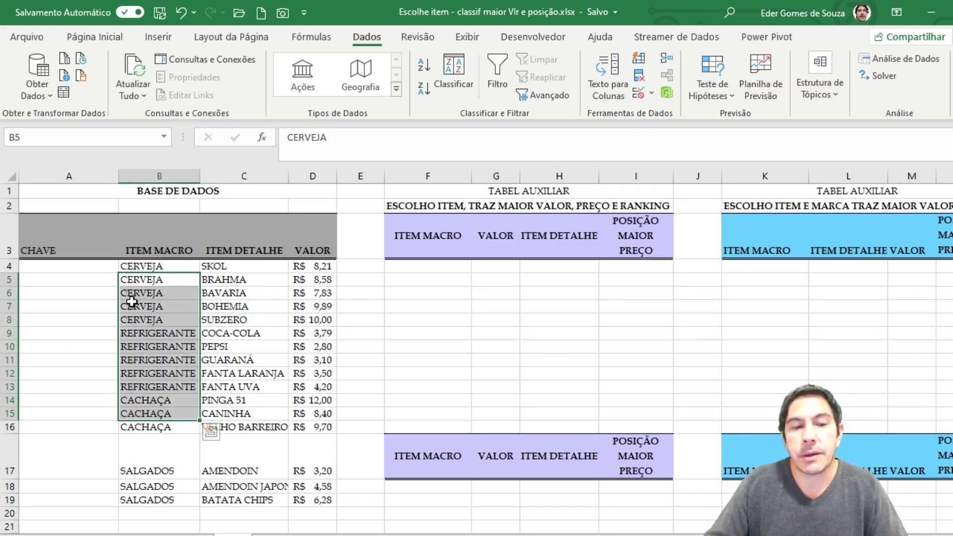
drag(238, 293, 253, 387)
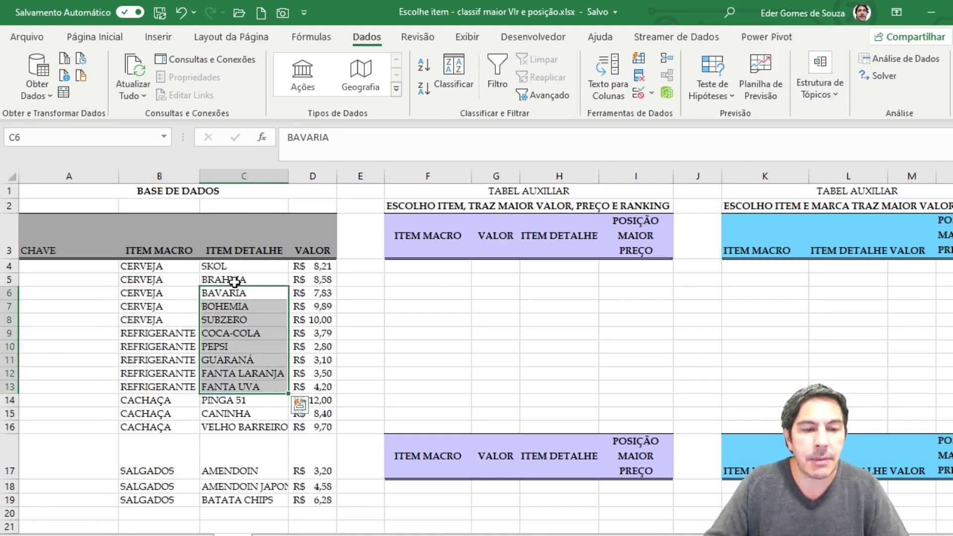
drag(329, 282, 316, 360)
click(94, 268)
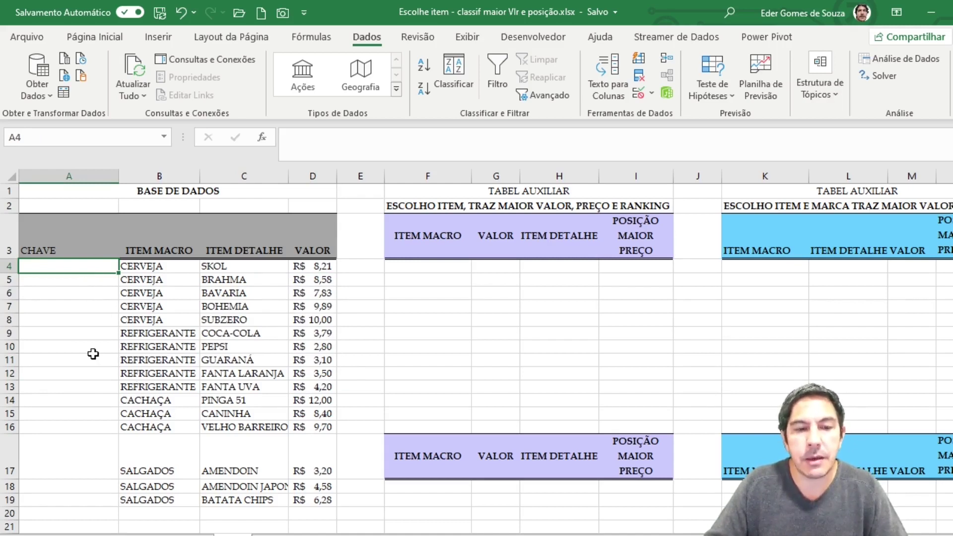
drag(149, 281, 168, 354)
drag(317, 304, 314, 331)
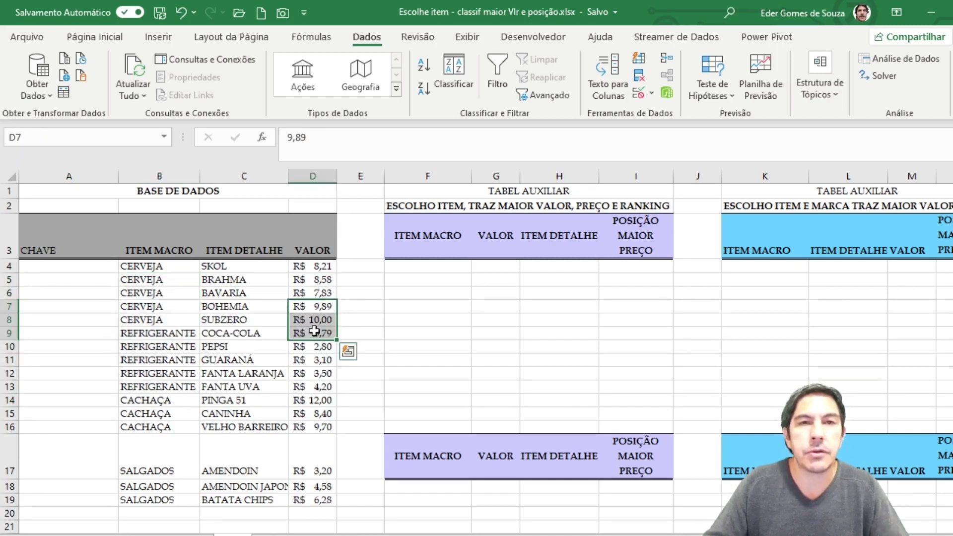
Build the CHAVE key in A4 with the formula =B4&D4 and fill it down to A19
click(80, 268)
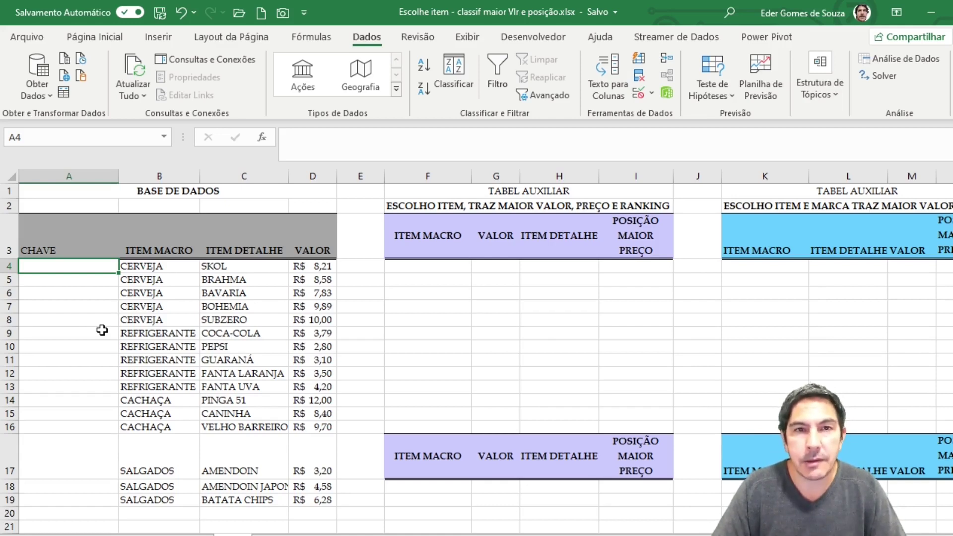
text(=)
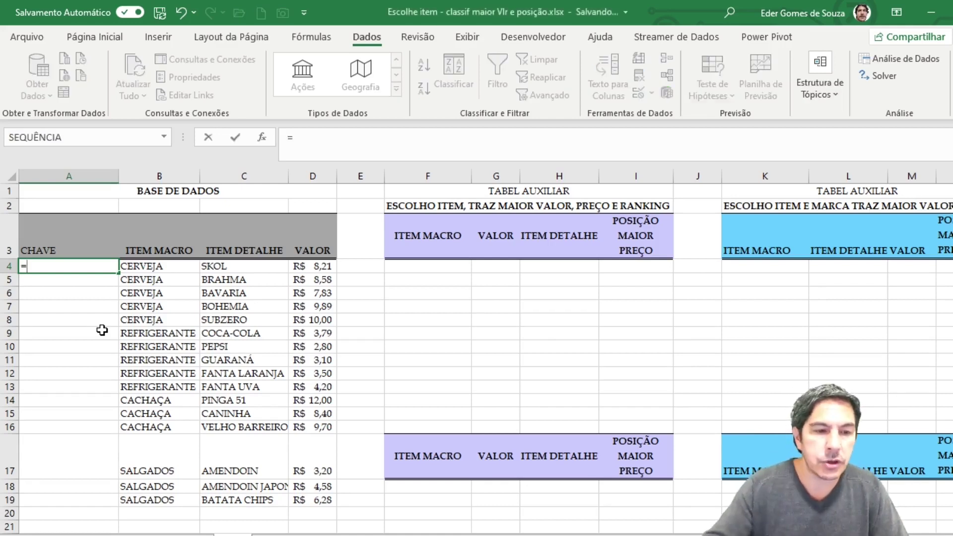
click(160, 255)
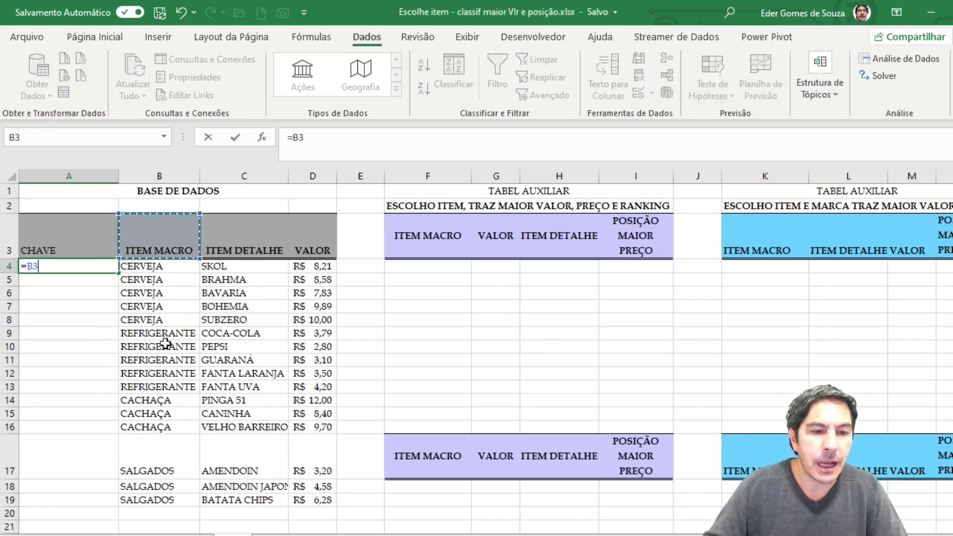
click(160, 267)
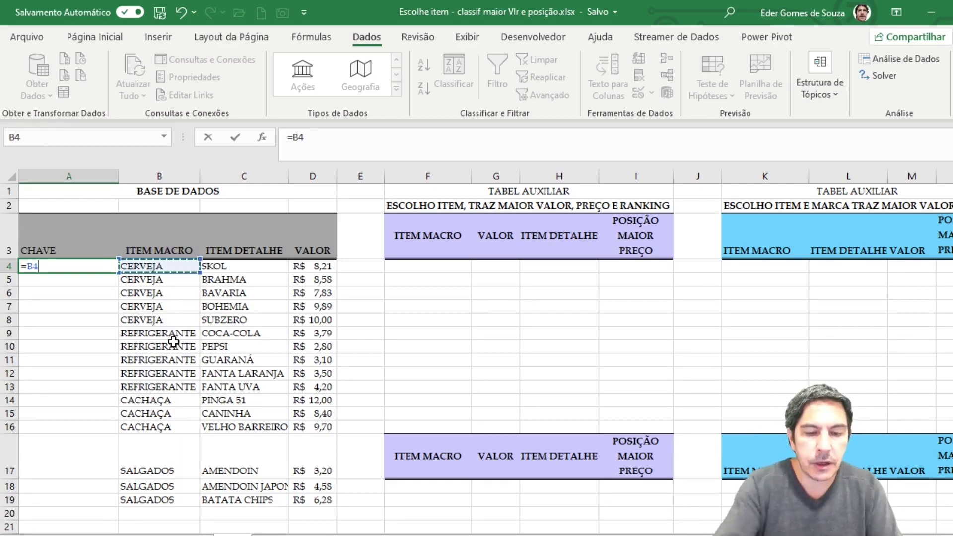
text(&)
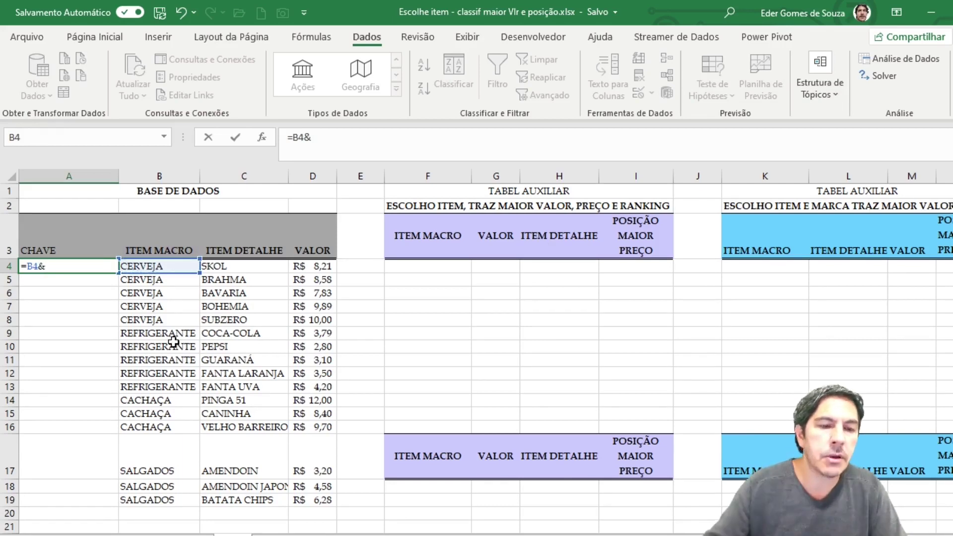
click(317, 267)
key(Return)
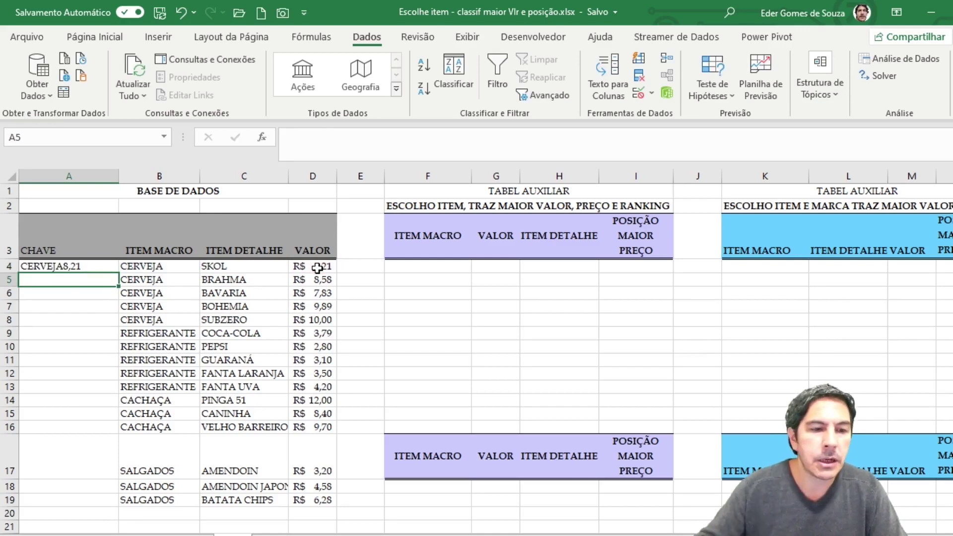
click(75, 265)
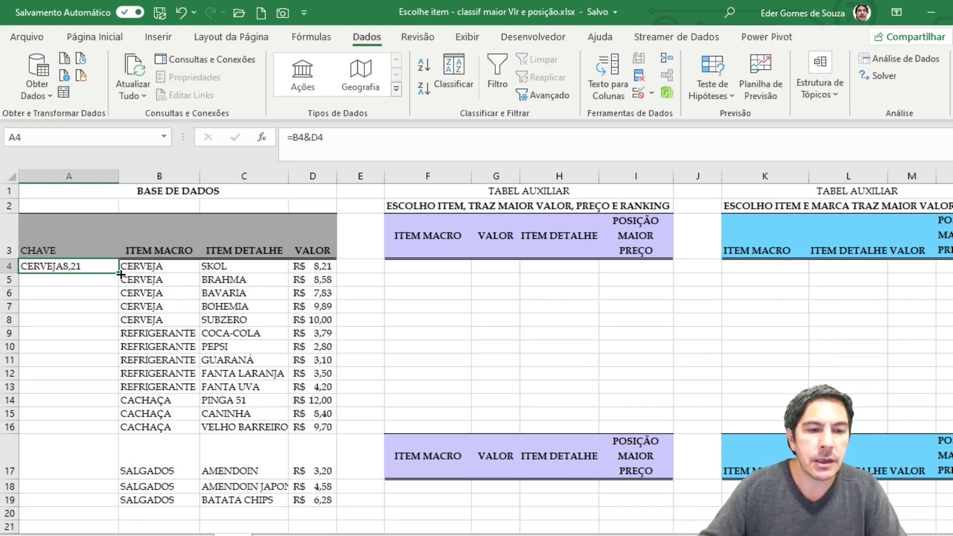
double_click(119, 273)
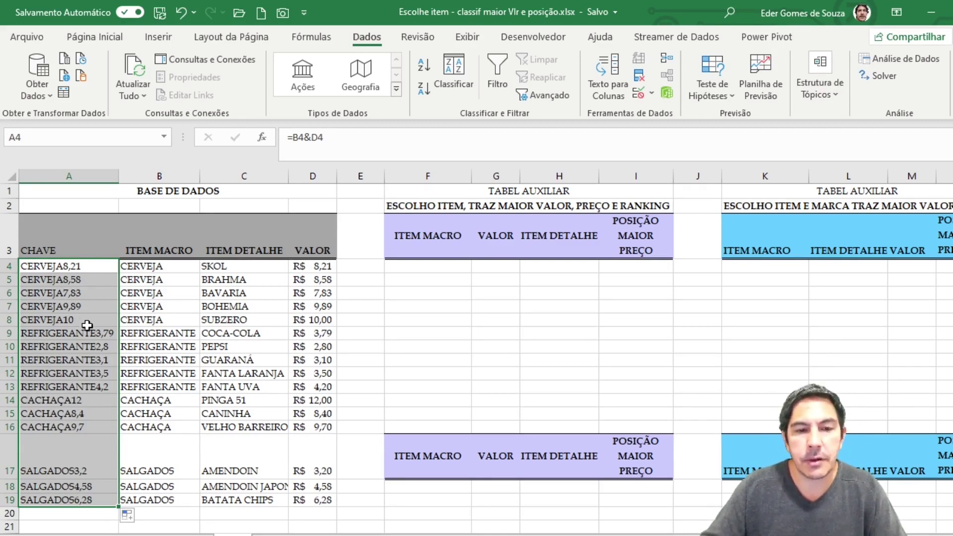
Add list data validation to F4:F7 of the first auxiliary table, with =$B$4:$B$19 as the source
click(405, 268)
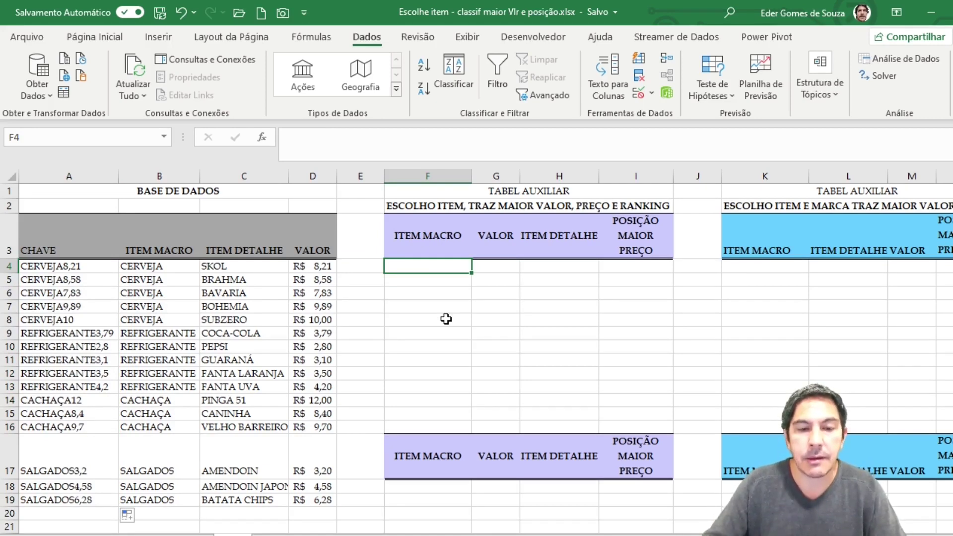
drag(450, 266, 450, 408)
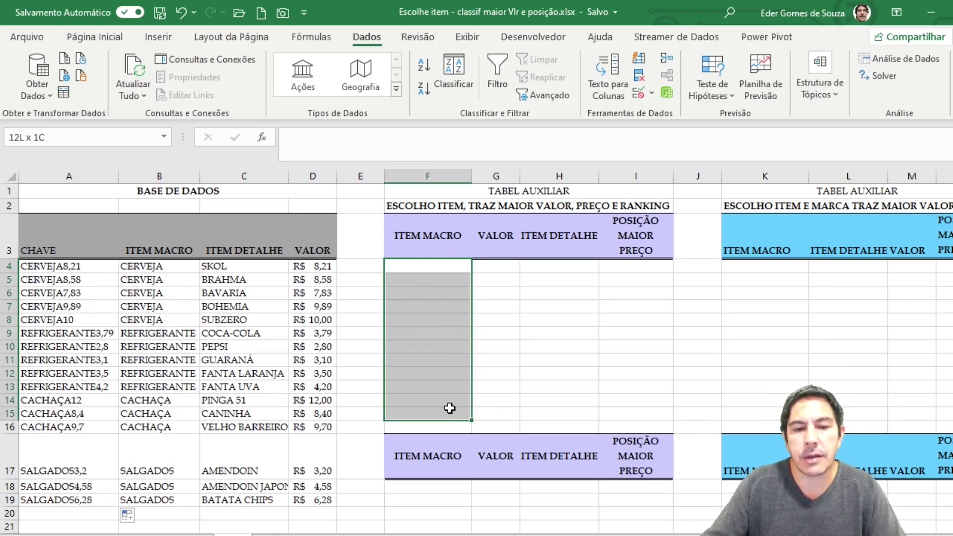
drag(449, 408, 464, 307)
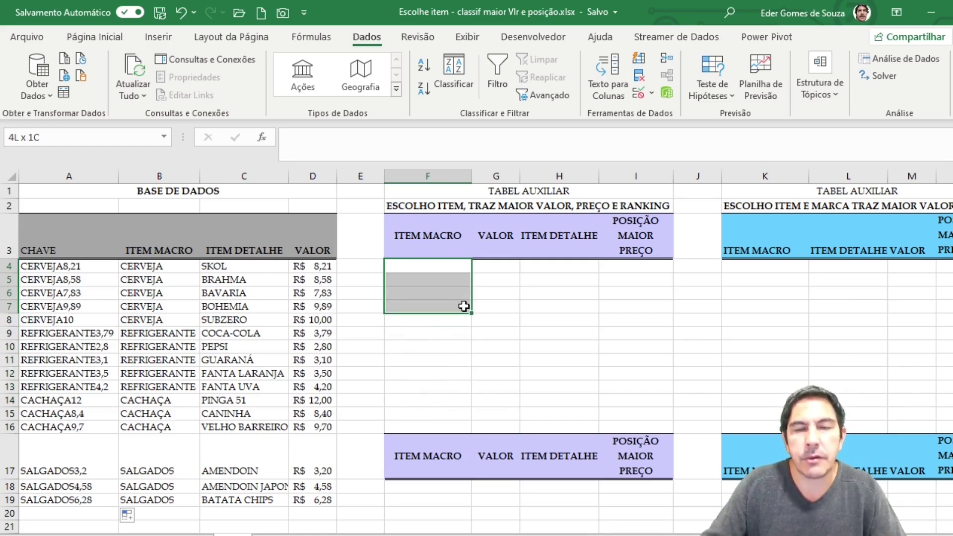
drag(463, 306, 464, 306)
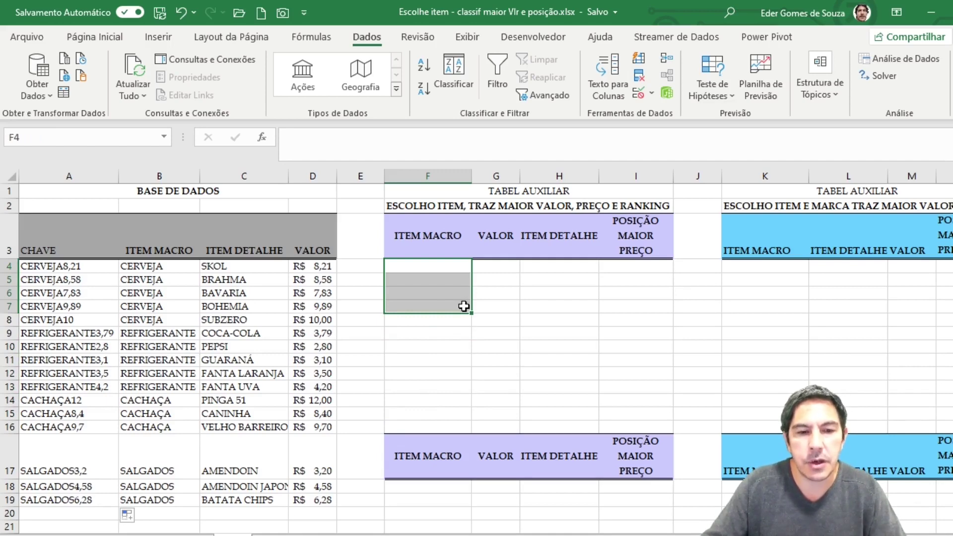
click(638, 94)
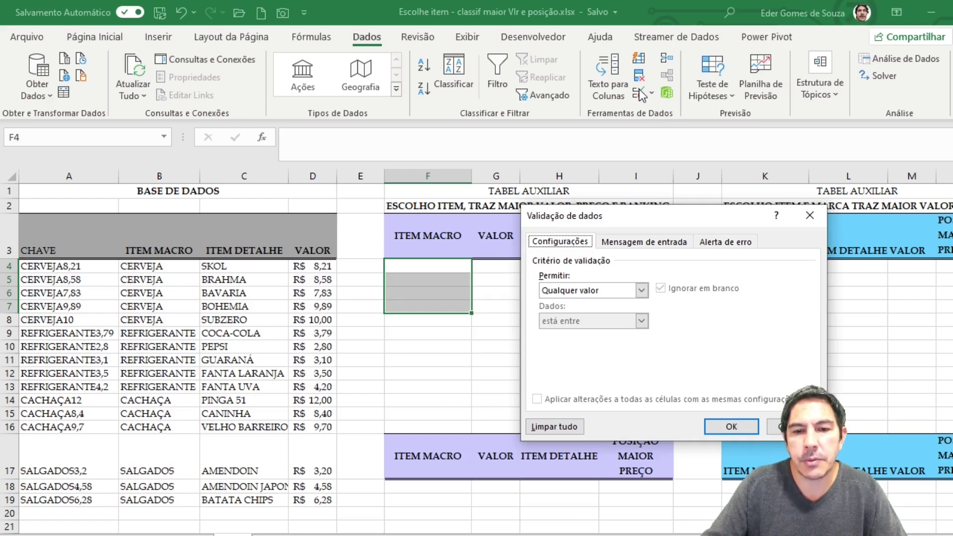
click(642, 290)
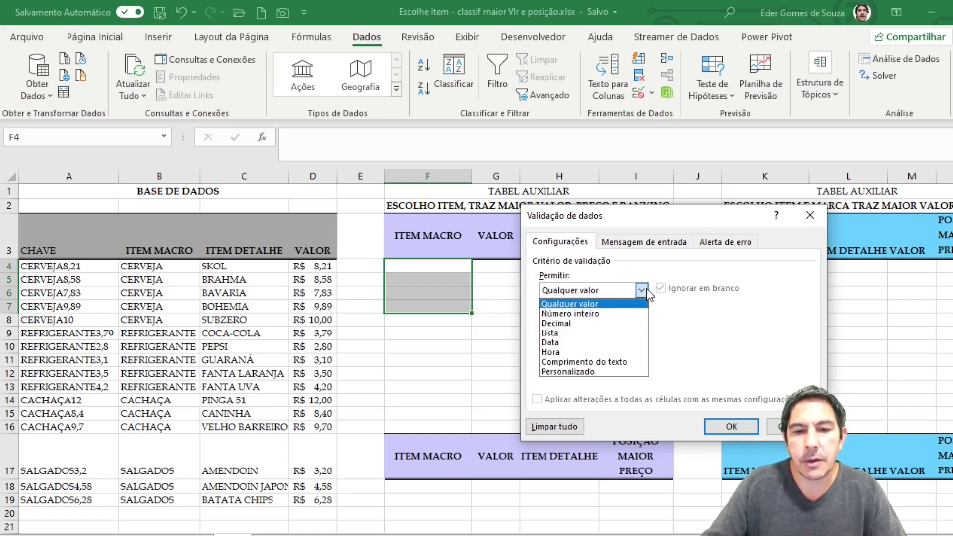
click(564, 333)
click(613, 352)
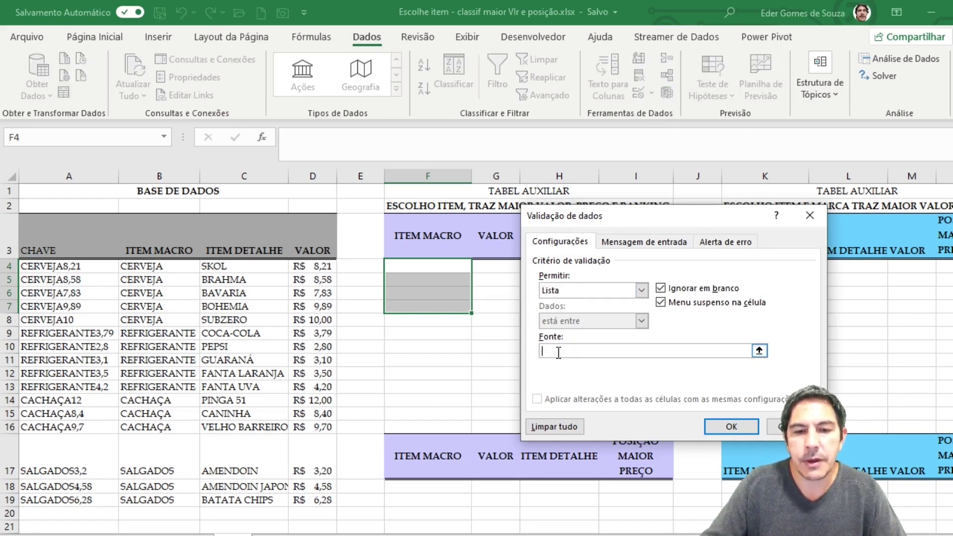
click(759, 351)
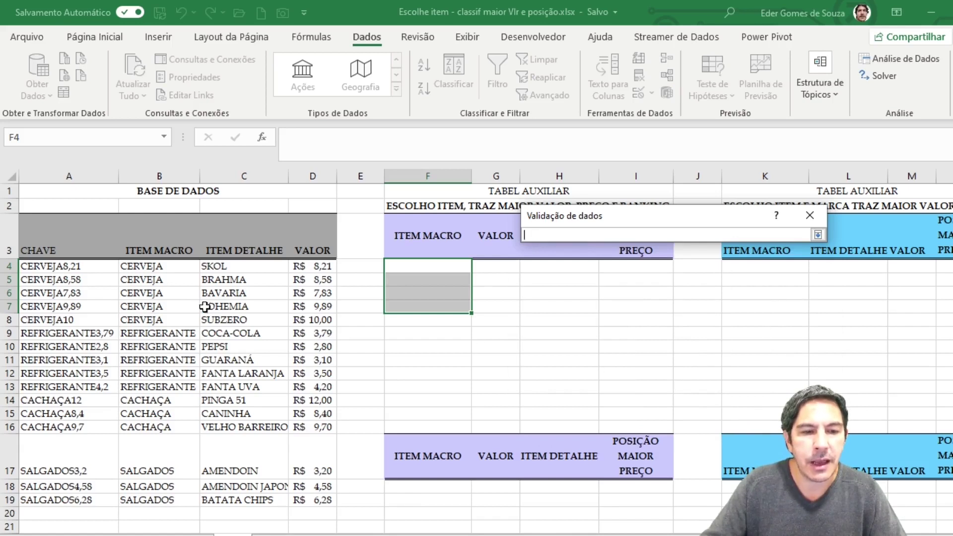
drag(167, 268, 156, 502)
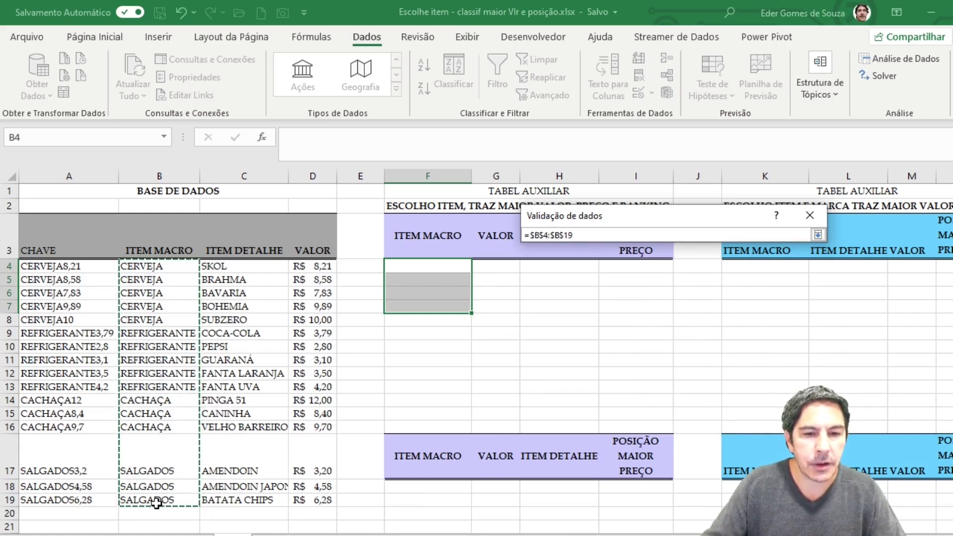
click(818, 235)
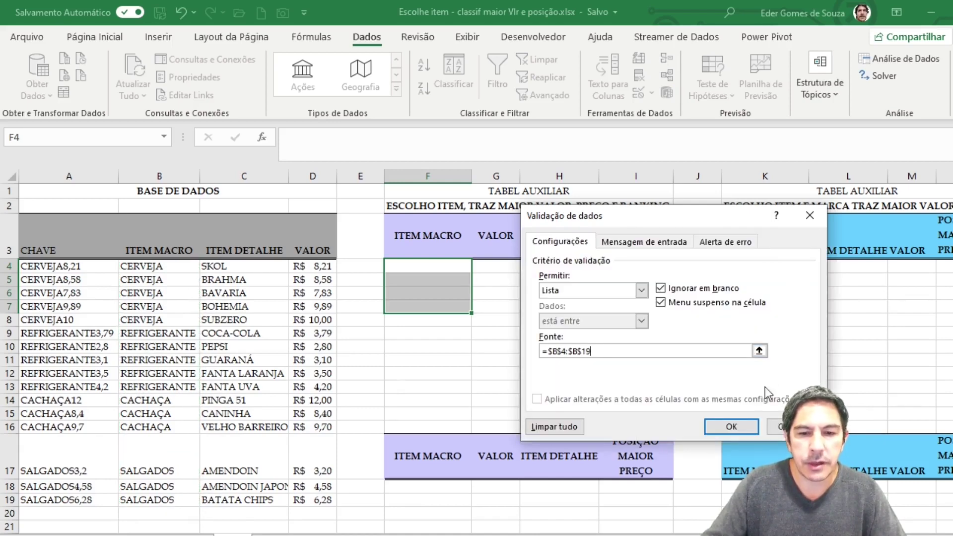
click(732, 429)
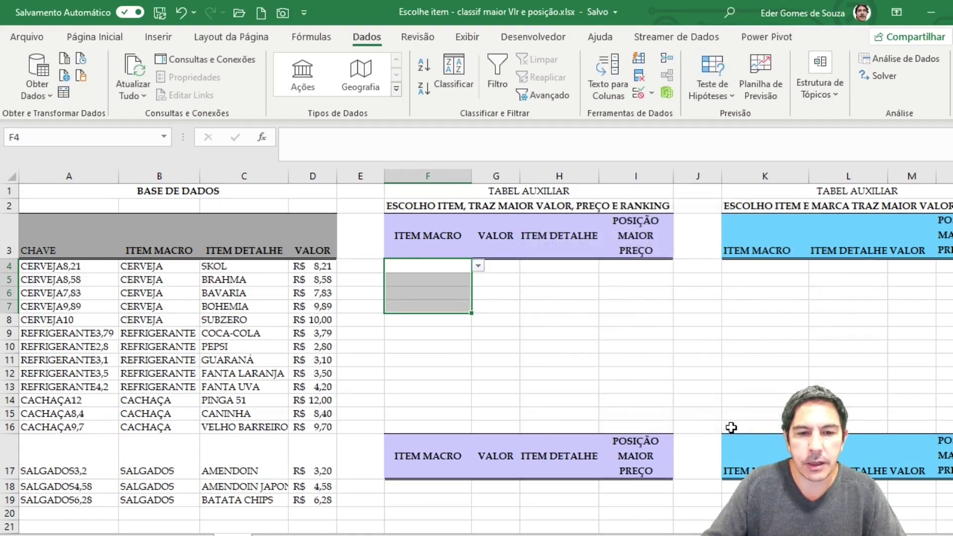
Choose CERVEJA from the validation list in F4 of the first auxiliary table
click(637, 360)
click(441, 267)
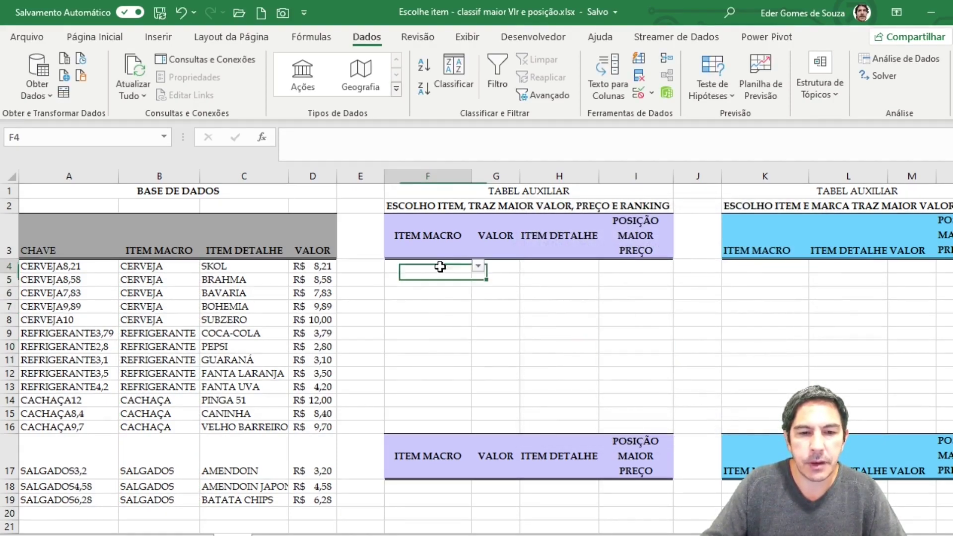
click(478, 267)
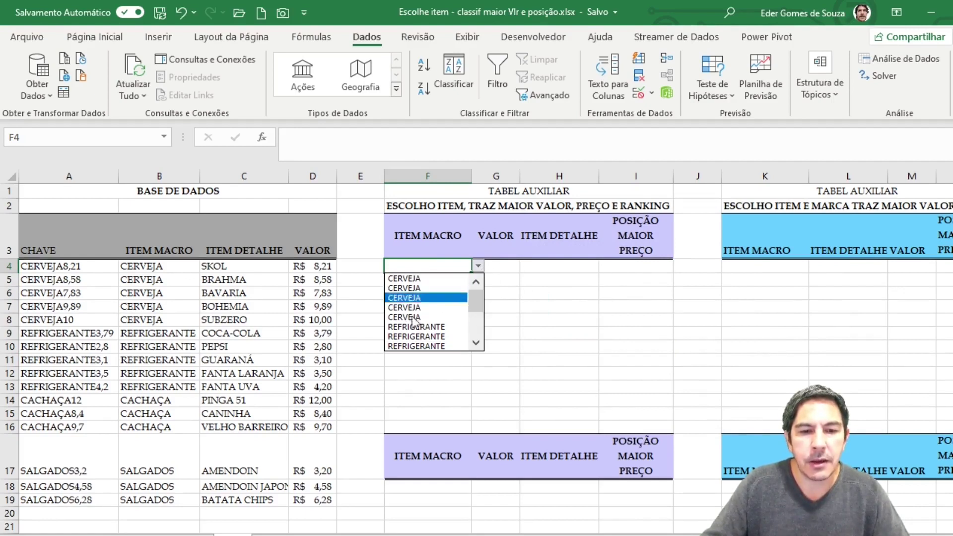
key(Escape)
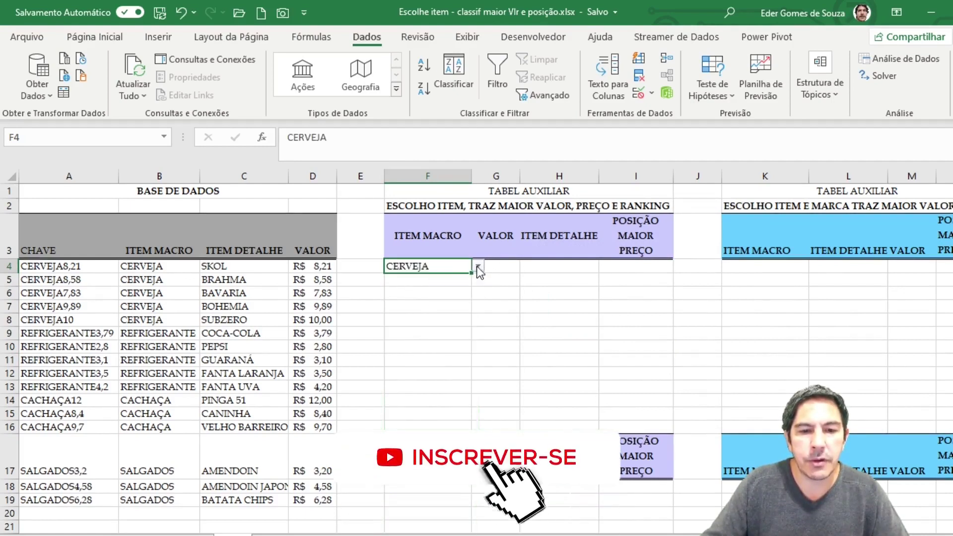
Look through all the entries of the validation list in F4 for repeated items
click(478, 266)
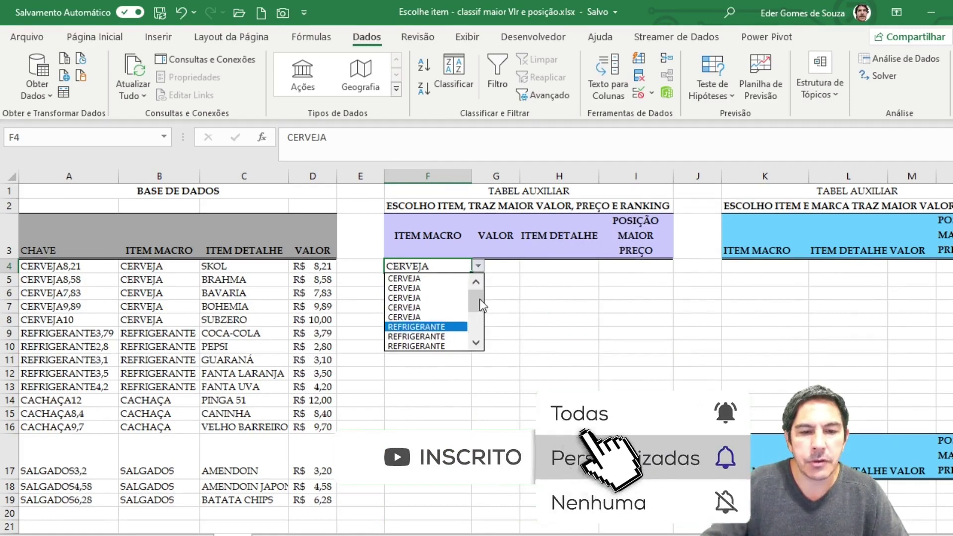
drag(480, 300, 482, 353)
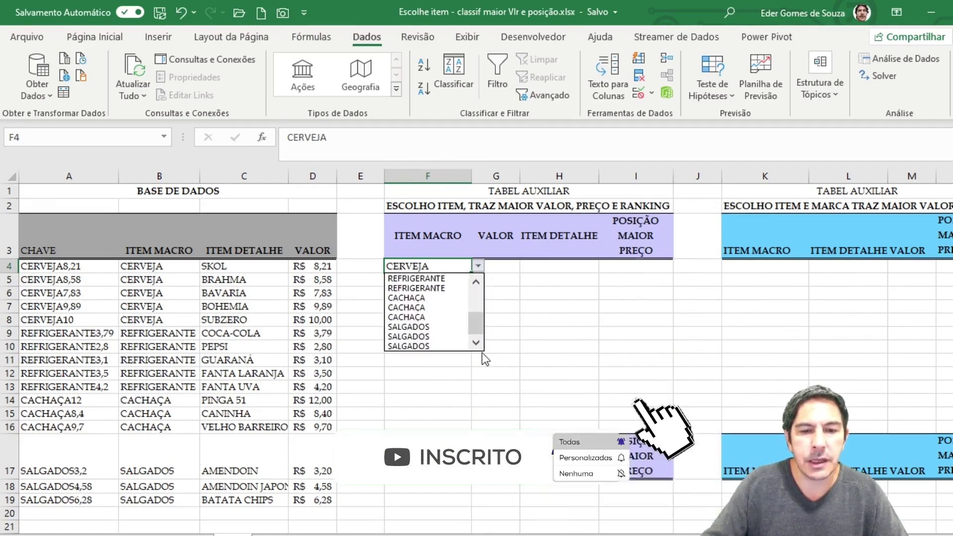
click(479, 269)
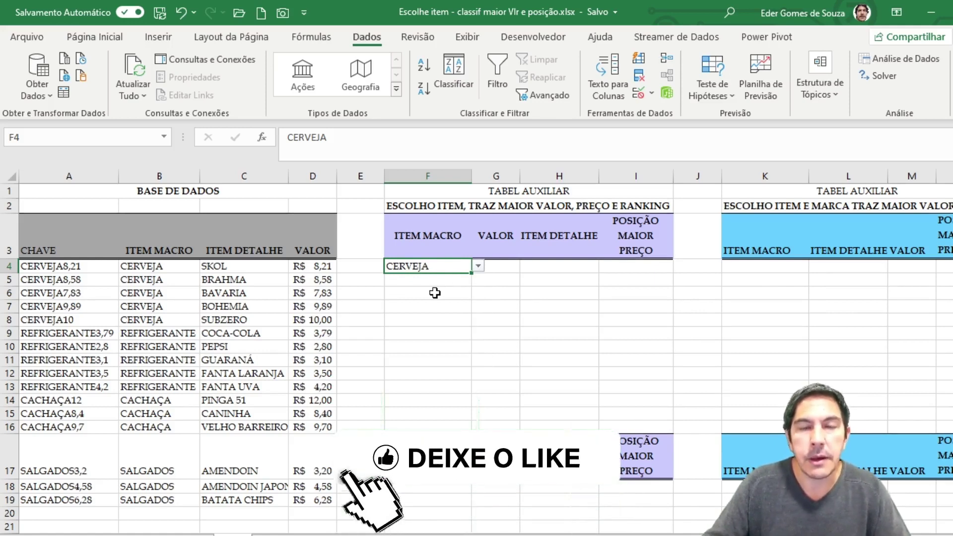
click(478, 266)
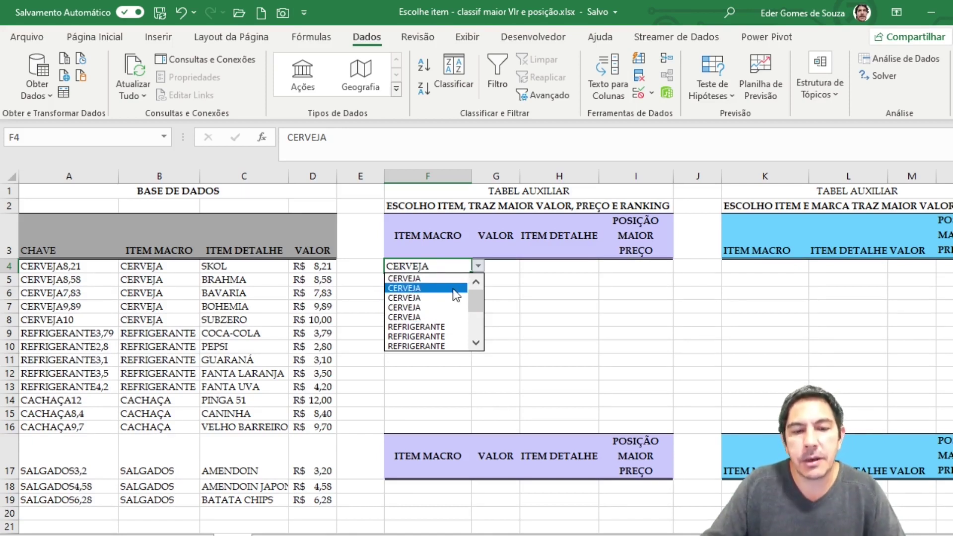
drag(478, 303, 478, 323)
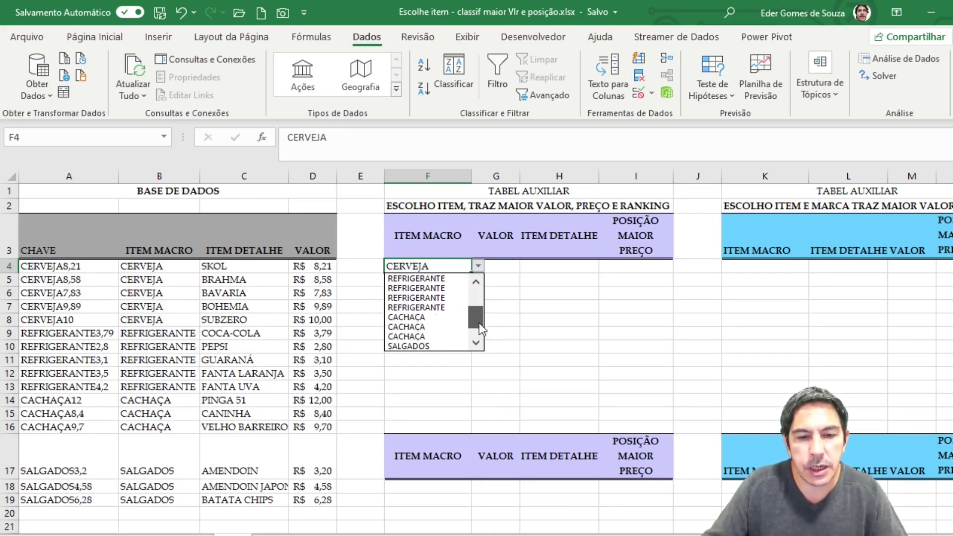
scroll(427, 328, down, 1)
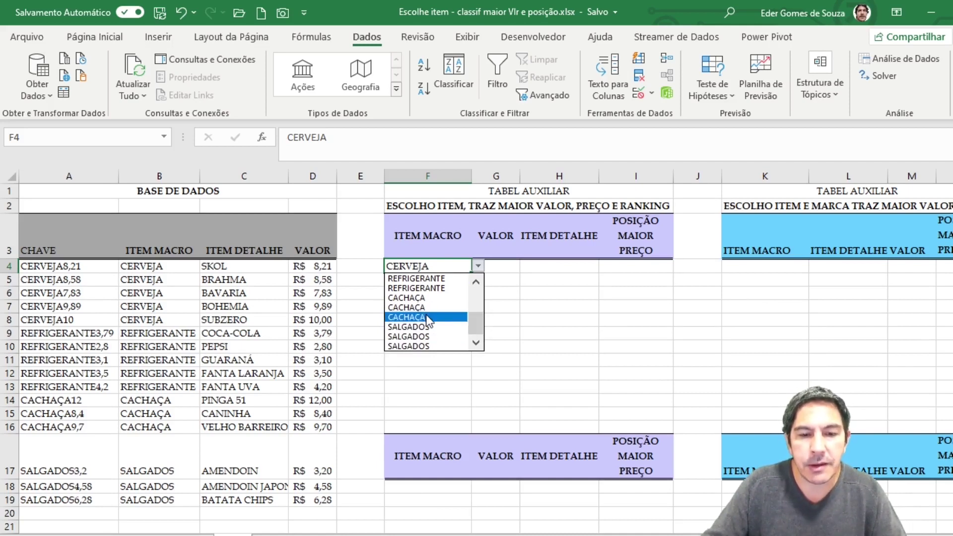
click(476, 266)
click(442, 289)
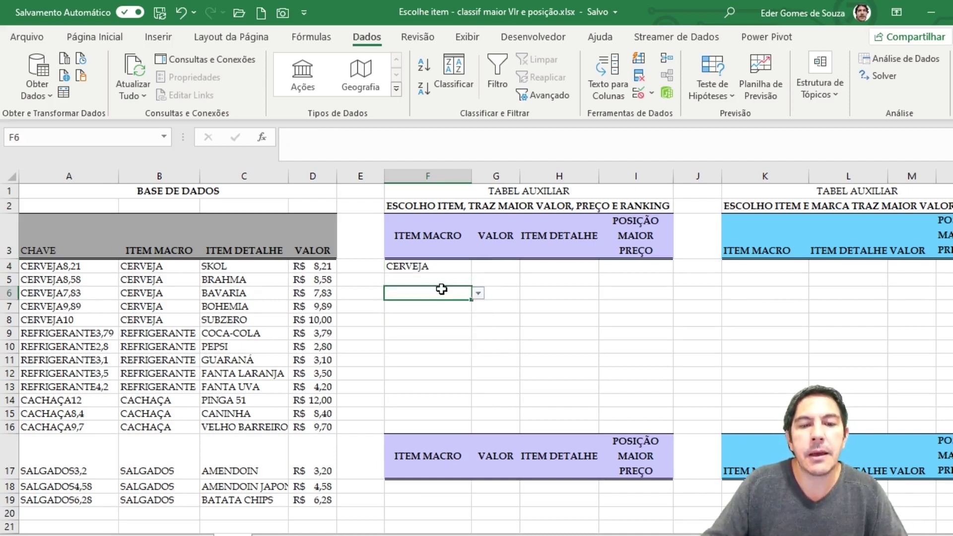
click(442, 276)
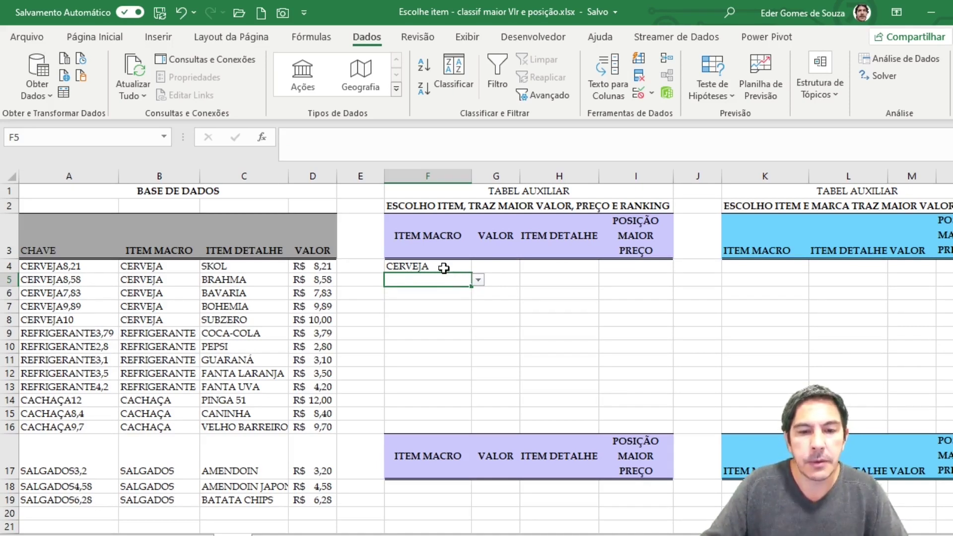
click(443, 266)
click(447, 293)
click(445, 307)
click(448, 321)
click(454, 362)
click(455, 373)
click(443, 320)
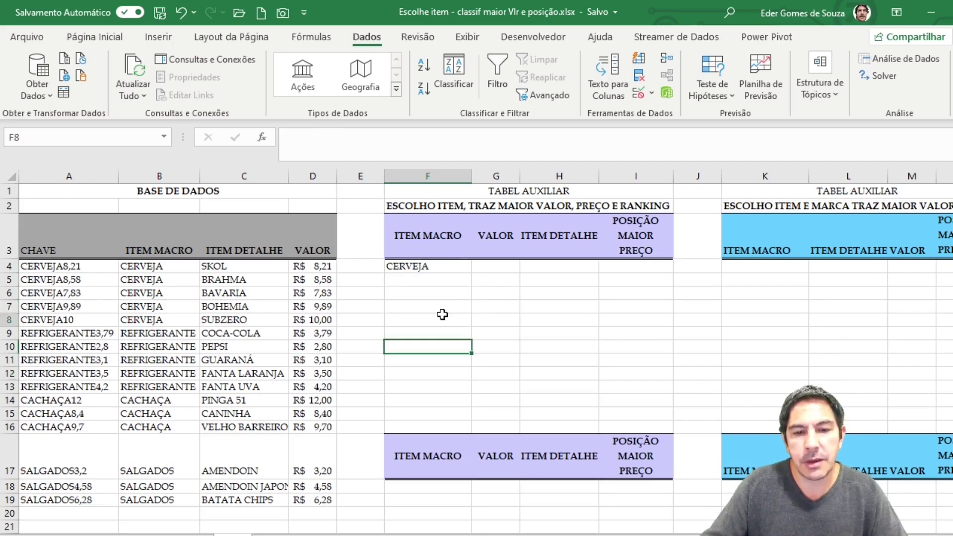
click(444, 295)
click(445, 270)
click(455, 342)
click(450, 271)
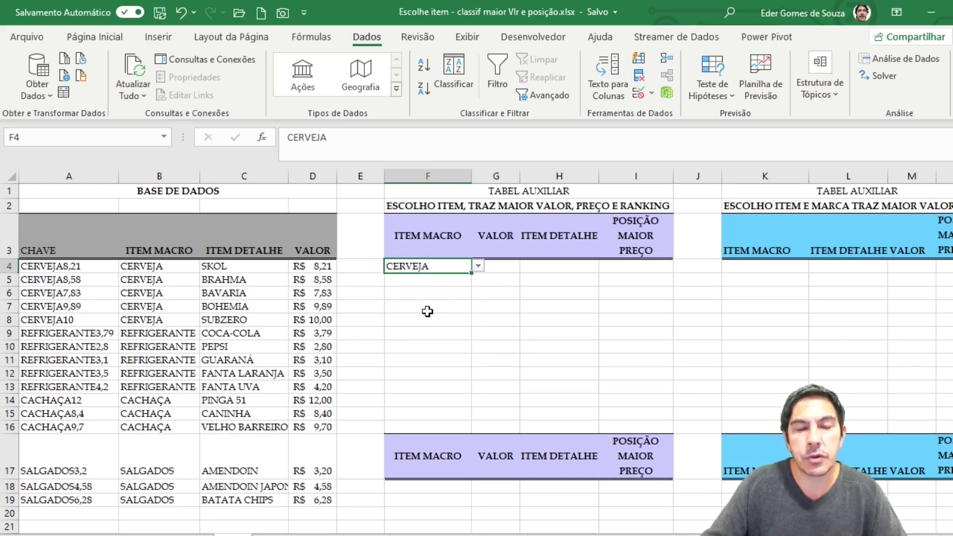
click(479, 266)
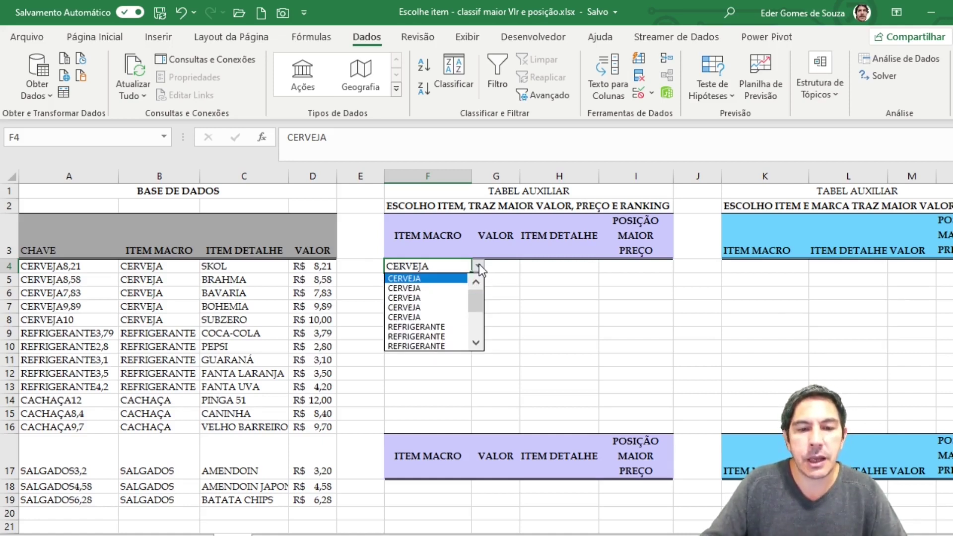
click(479, 267)
click(441, 292)
click(443, 270)
Examine the CHAVE keys, the chosen items and the VALOR formula in G4 on the completed example sheet, and return to the exercise sheet
click(506, 270)
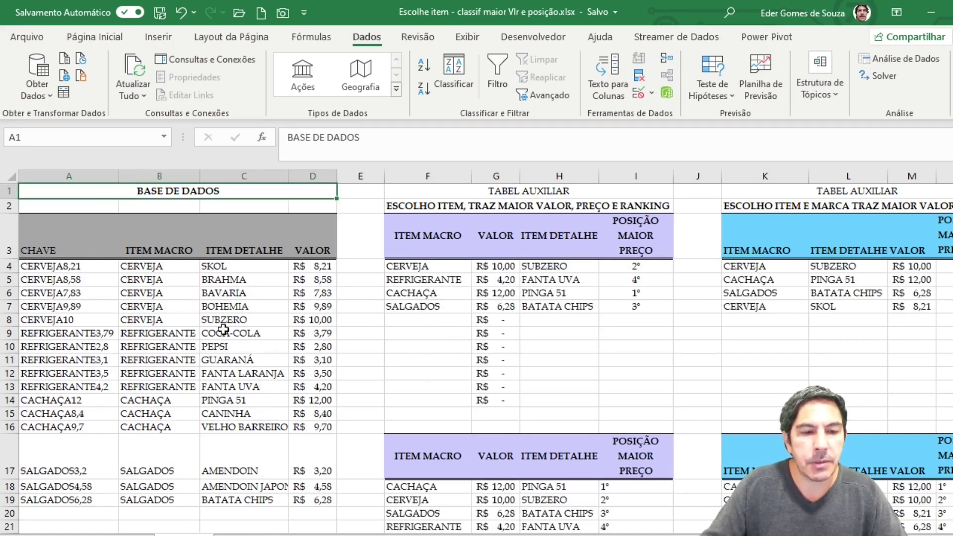
drag(71, 282, 73, 332)
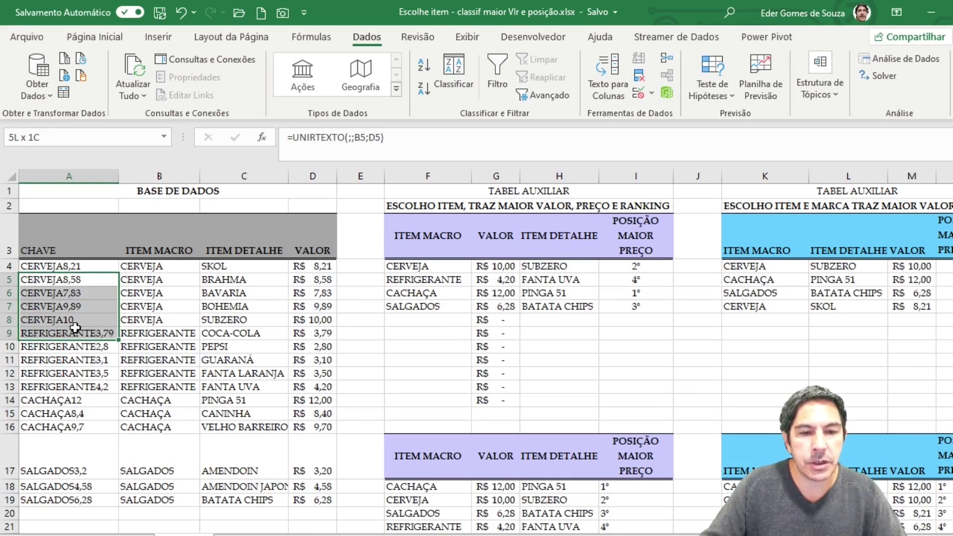
drag(407, 271, 409, 289)
click(507, 284)
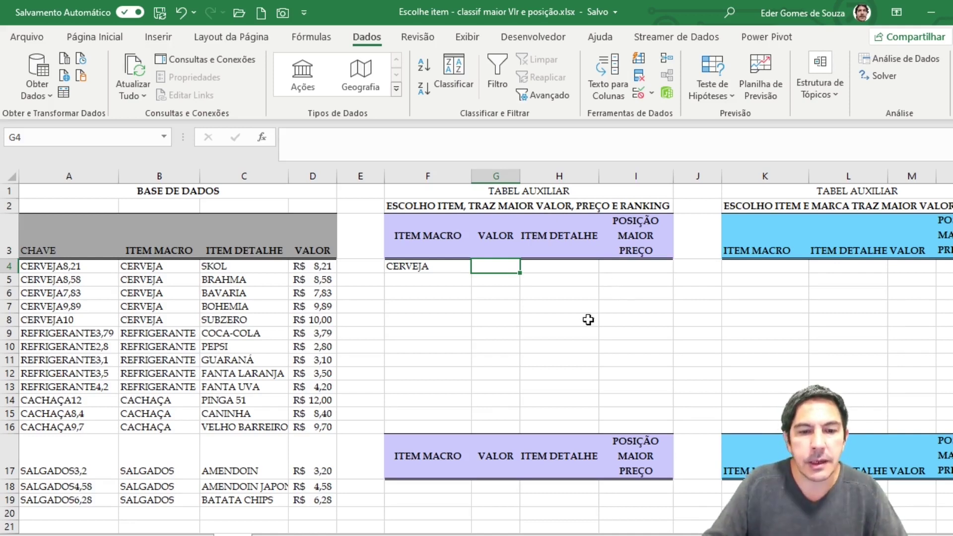
click(523, 322)
click(501, 269)
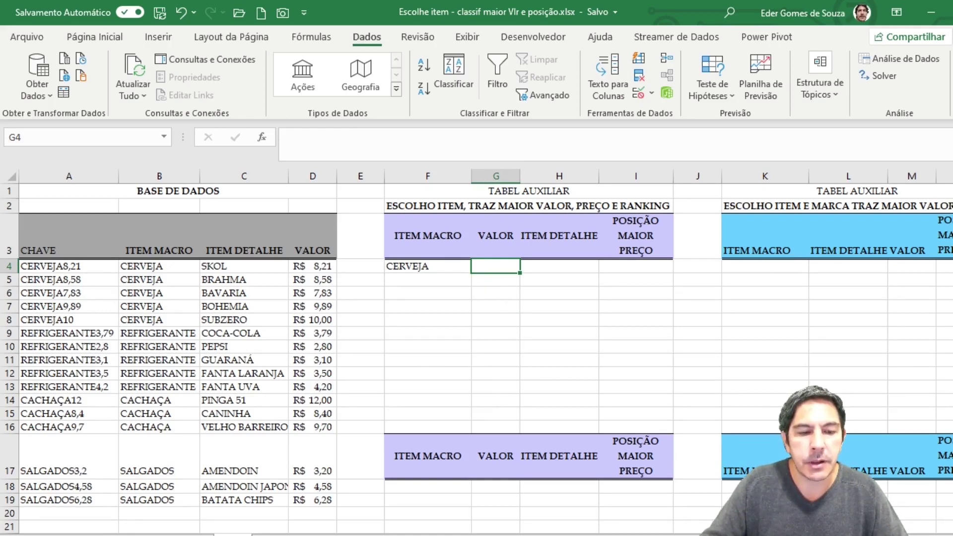
click(186, 535)
click(499, 266)
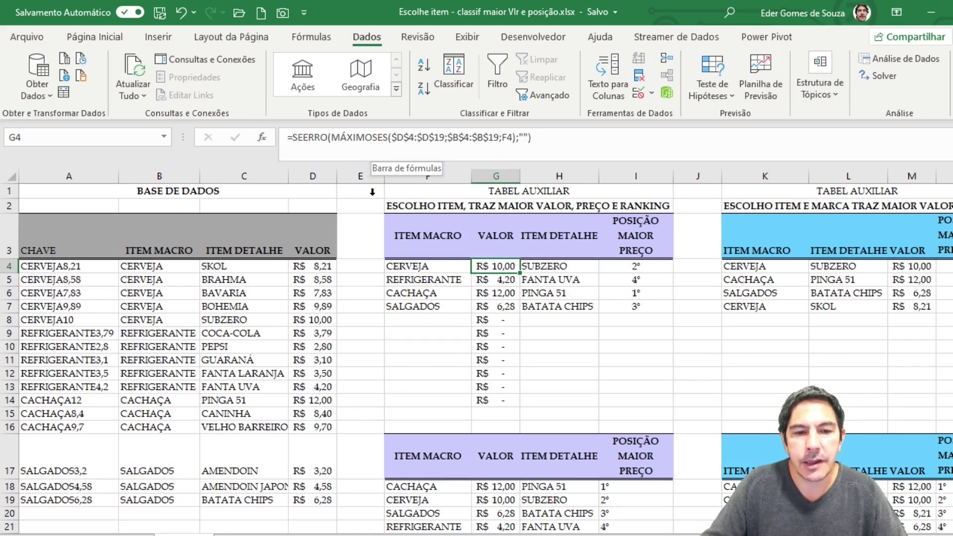
key(Delete)
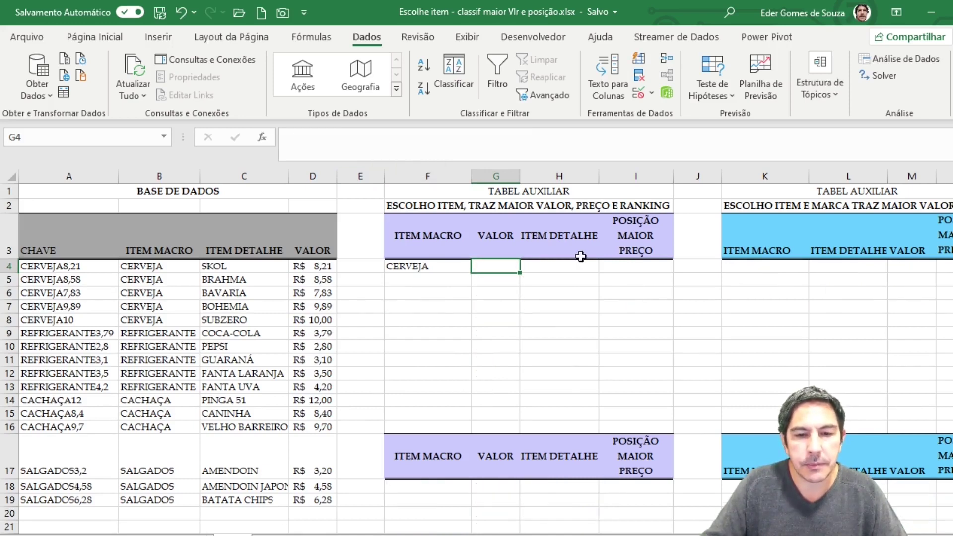
Start a MÁXIMOSES formula in G4 of the first auxiliary table, with D4:D19 as its Intervalo_máximo
text(=)
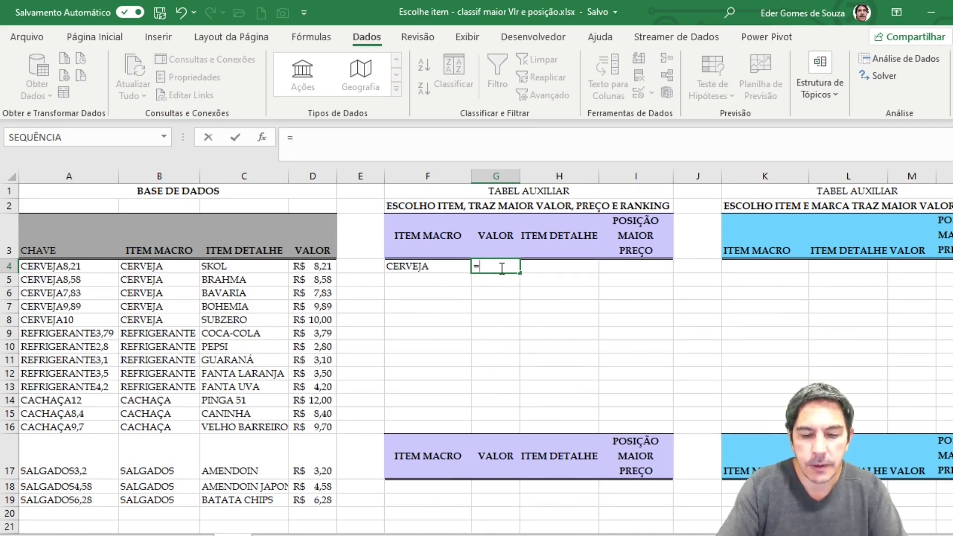
text(má)
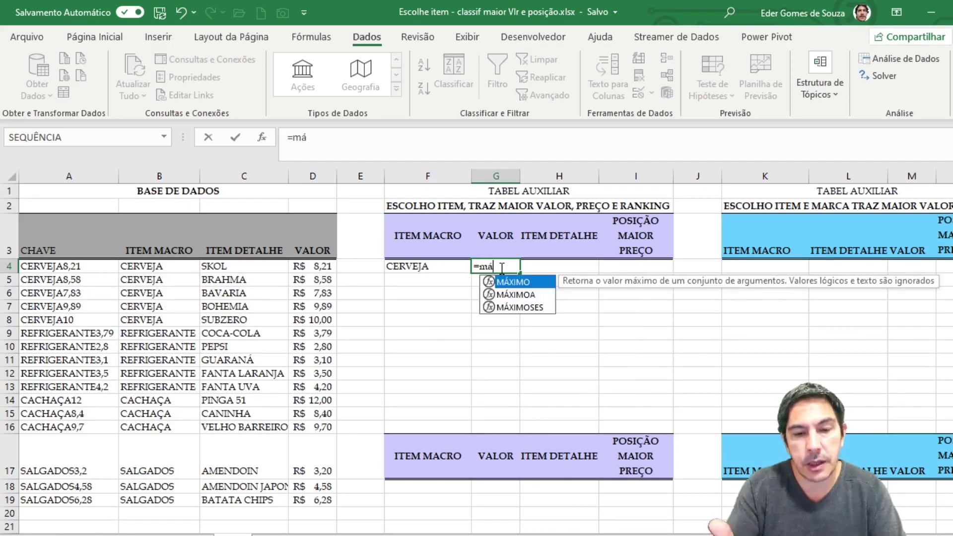
click(502, 318)
click(511, 265)
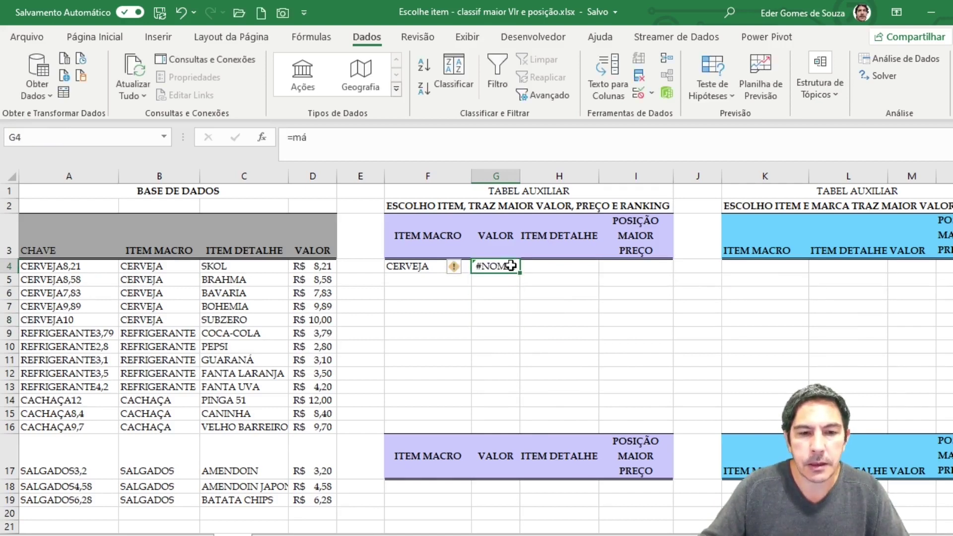
double_click(511, 267)
text(x)
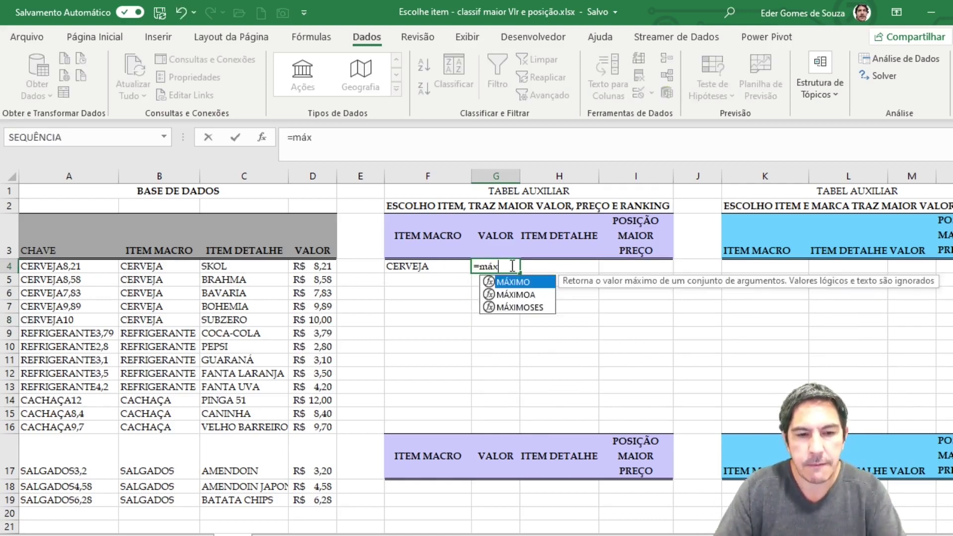
double_click(517, 306)
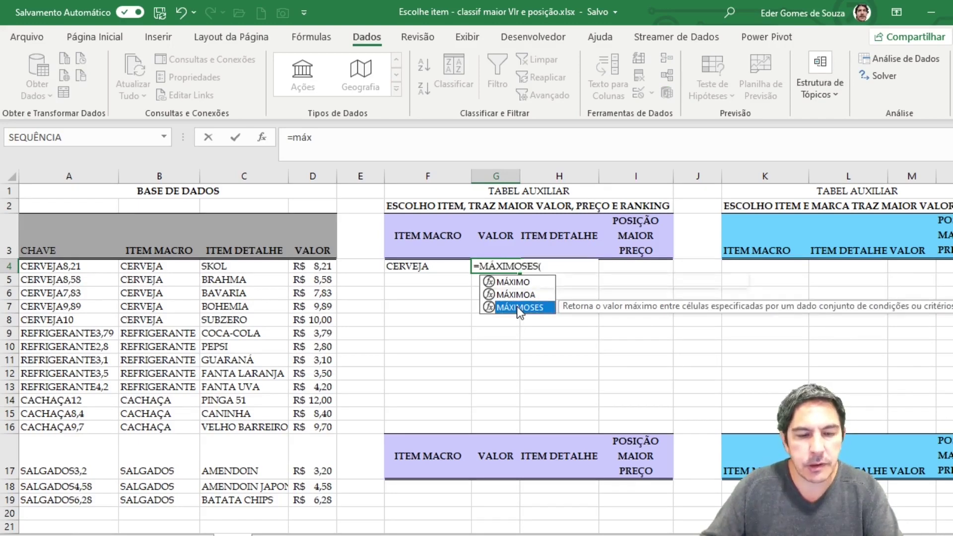
click(262, 138)
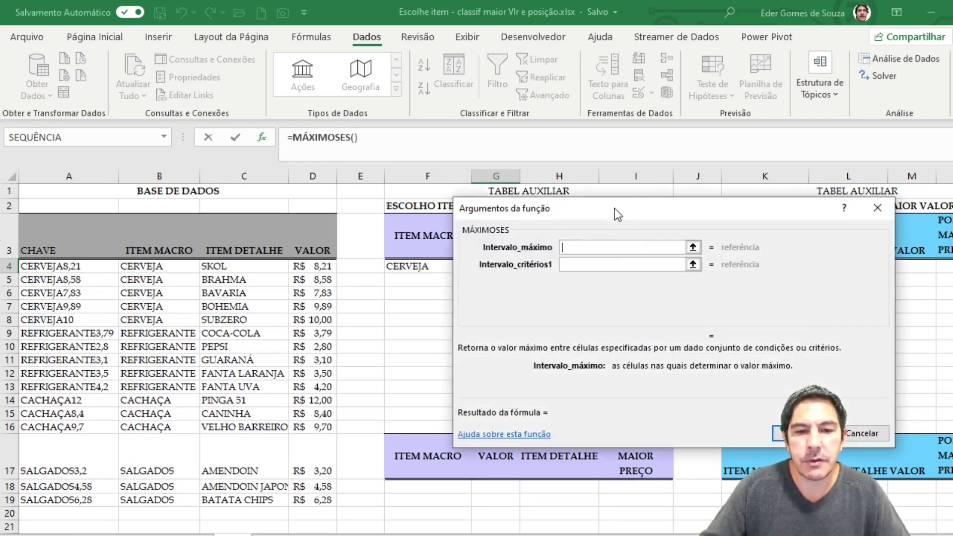
drag(615, 208, 596, 235)
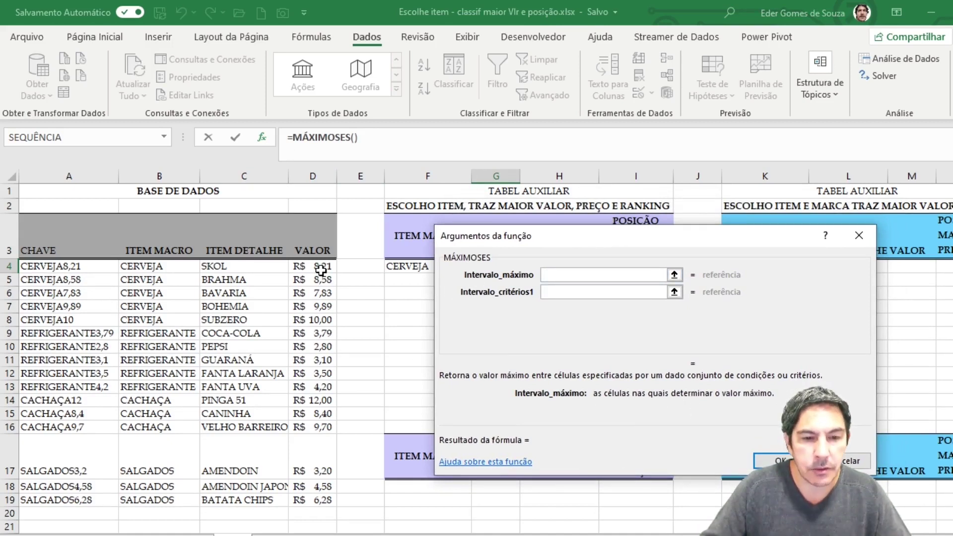
drag(319, 270, 321, 501)
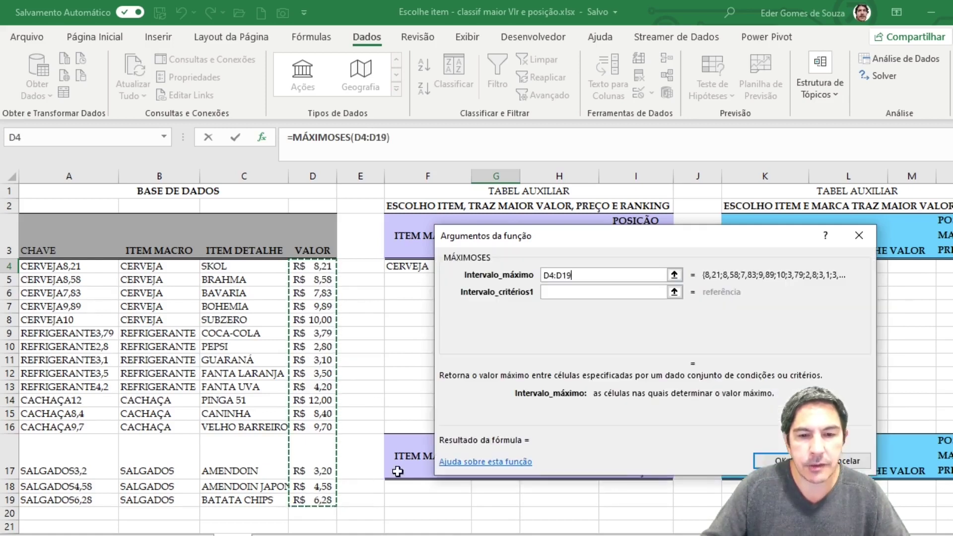
Complete the MÁXIMOSES formula in G4 with B4:B19 as the criteria range and F4 as the criterion
click(555, 296)
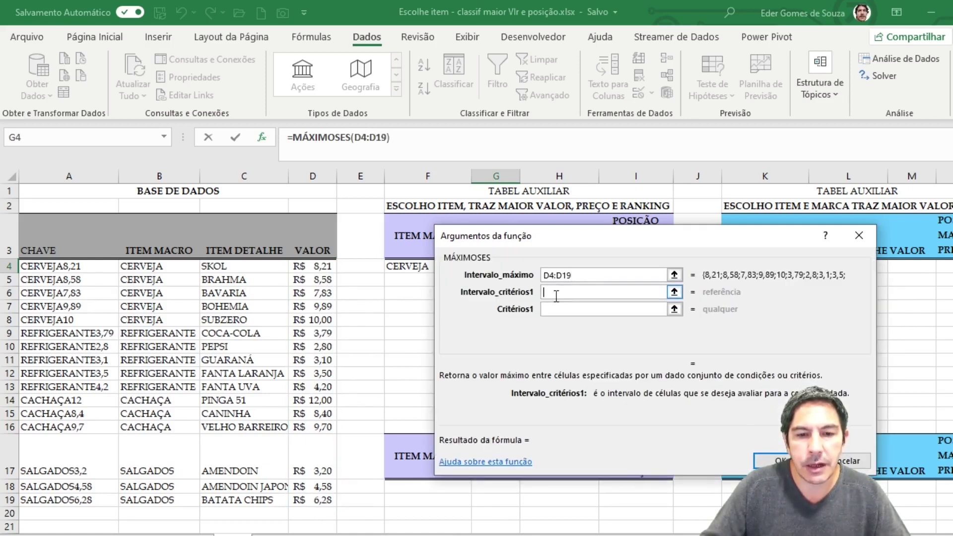
click(154, 269)
drag(154, 269, 156, 501)
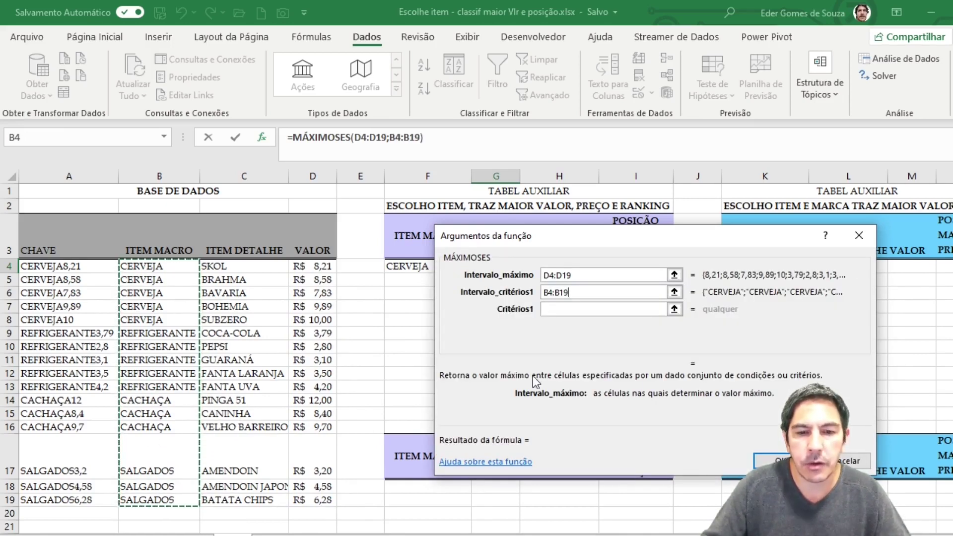
click(558, 309)
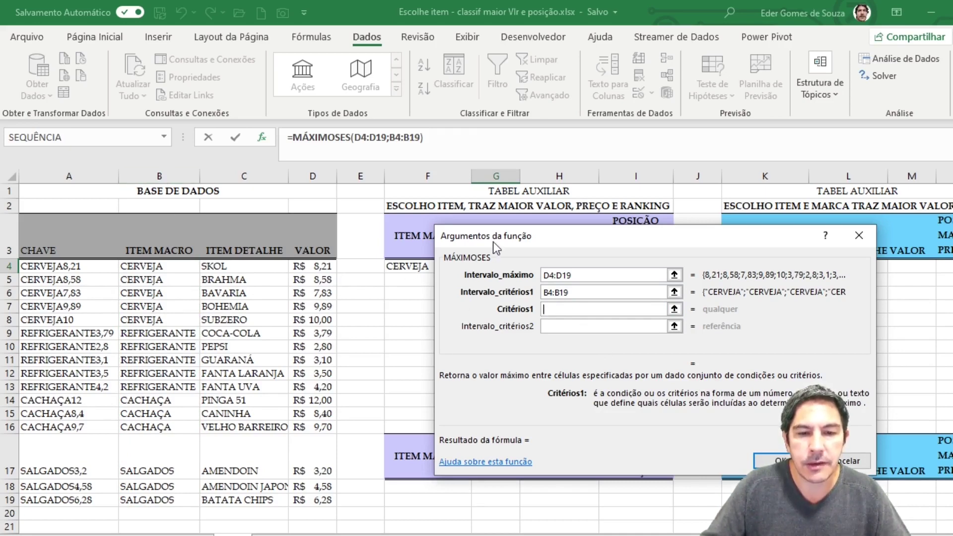
drag(493, 243, 595, 233)
click(408, 268)
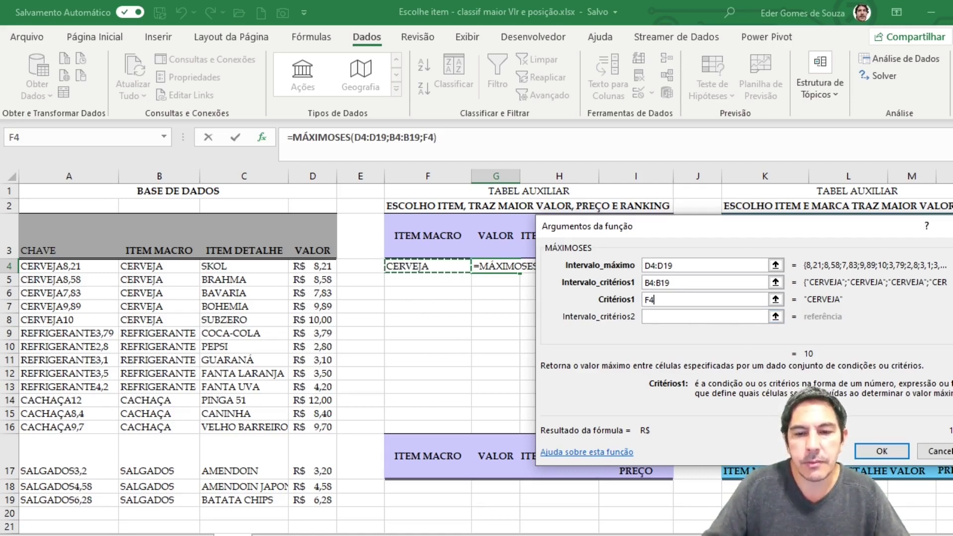
click(887, 453)
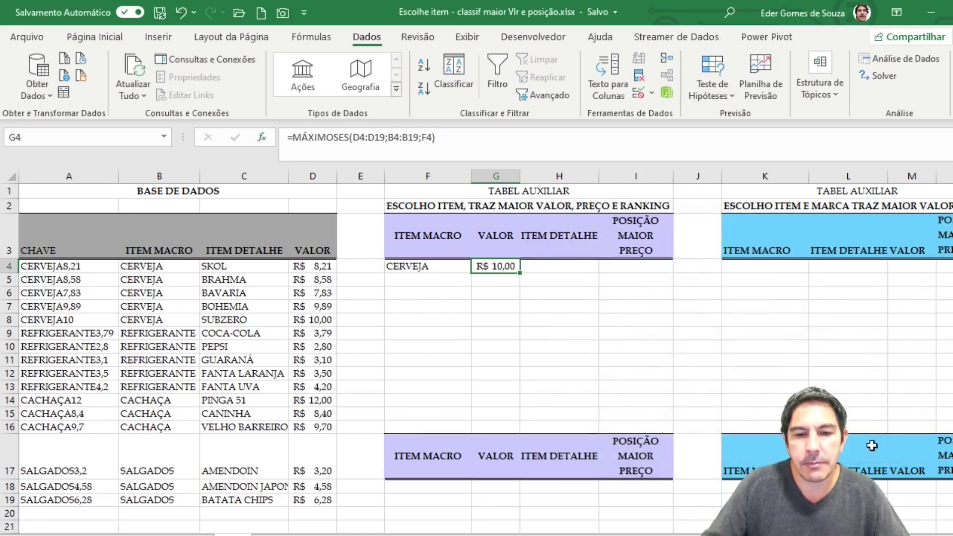
click(523, 304)
click(499, 268)
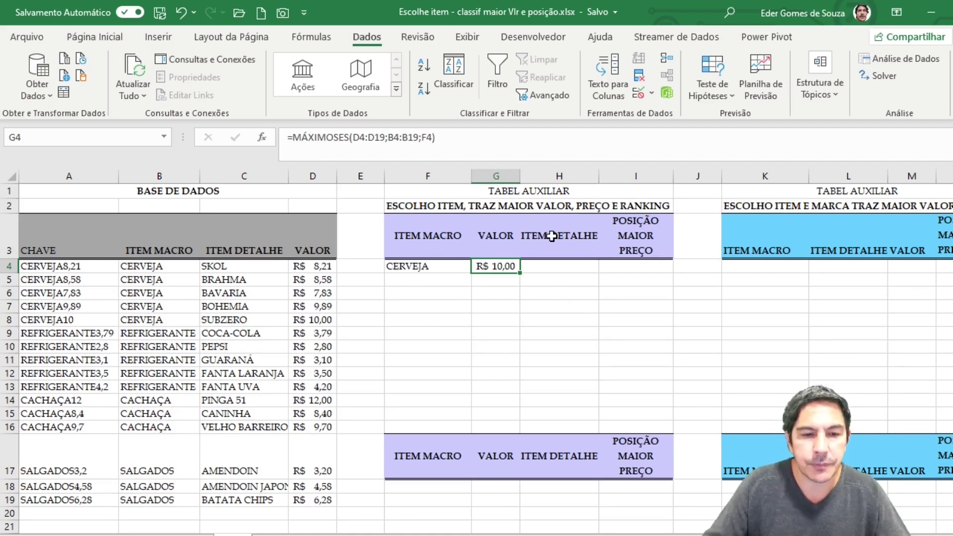
click(551, 296)
click(550, 268)
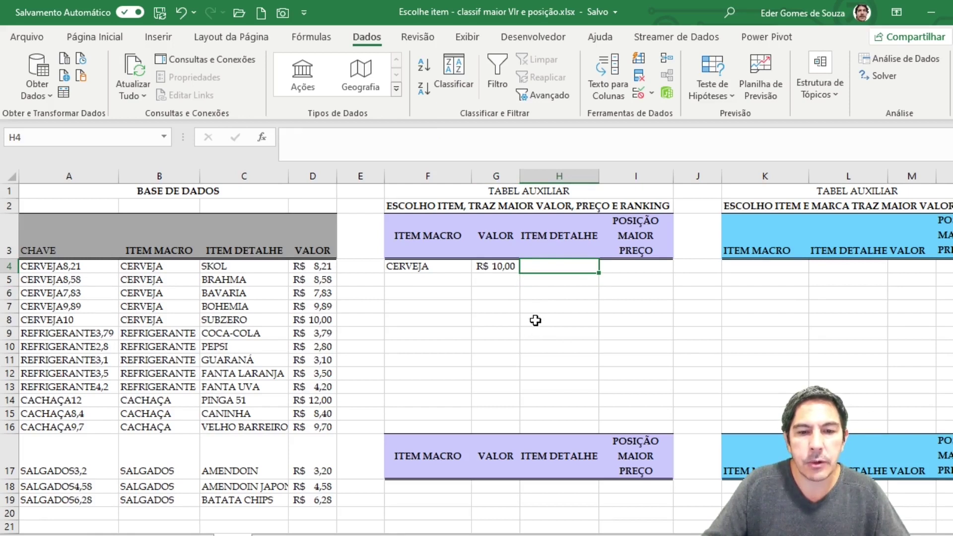
Start a PROCV formula in H4 of the first auxiliary table, with F4&G4 as its Valor_procurado
click(398, 267)
click(503, 266)
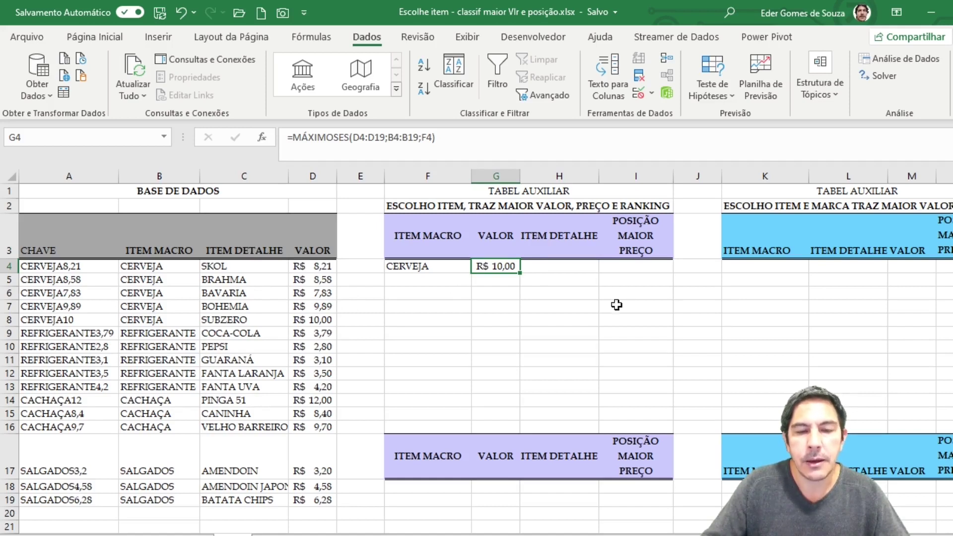
click(565, 264)
text(=)
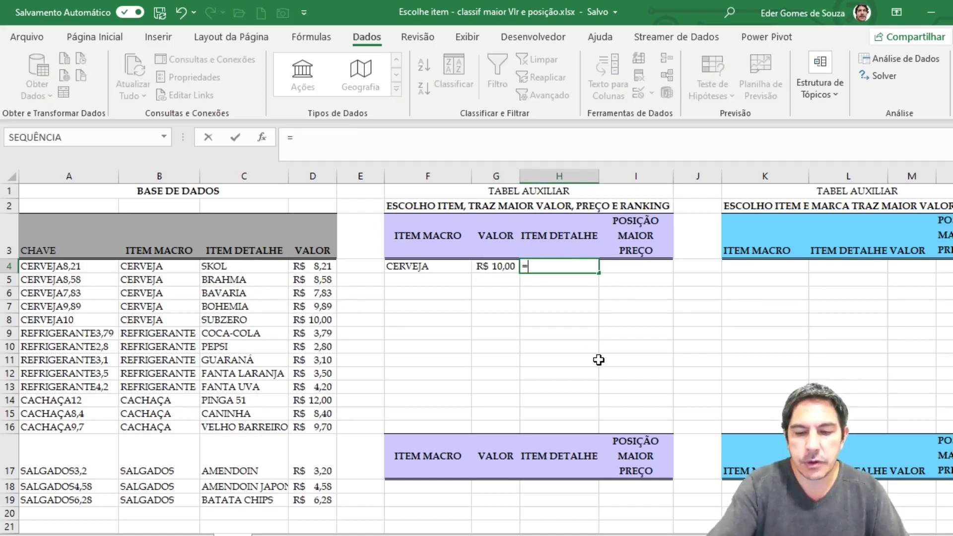
text(procv()
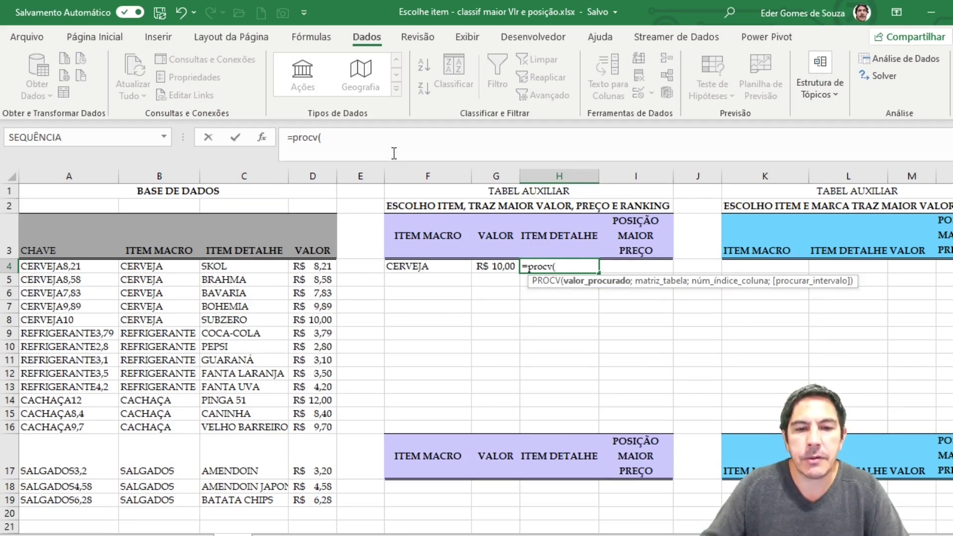
click(263, 138)
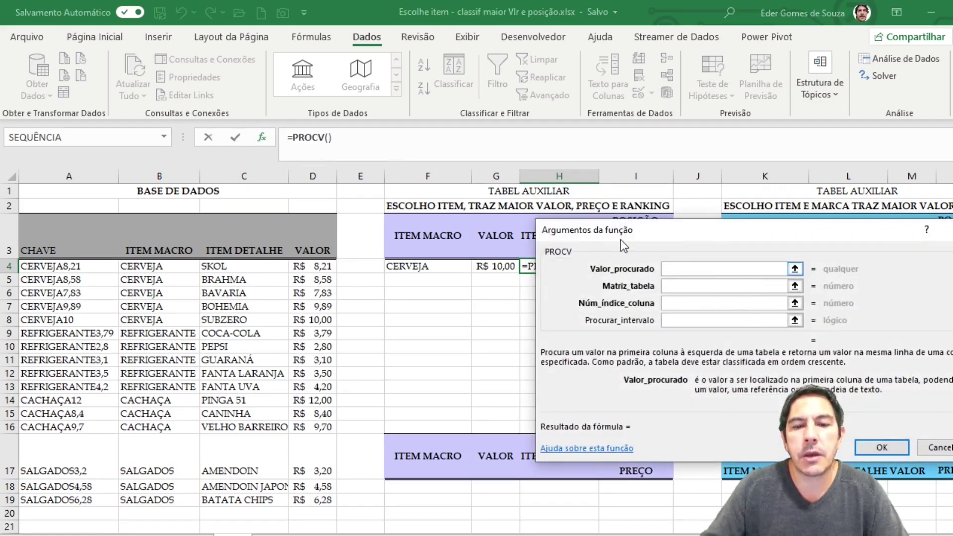
drag(644, 235, 443, 307)
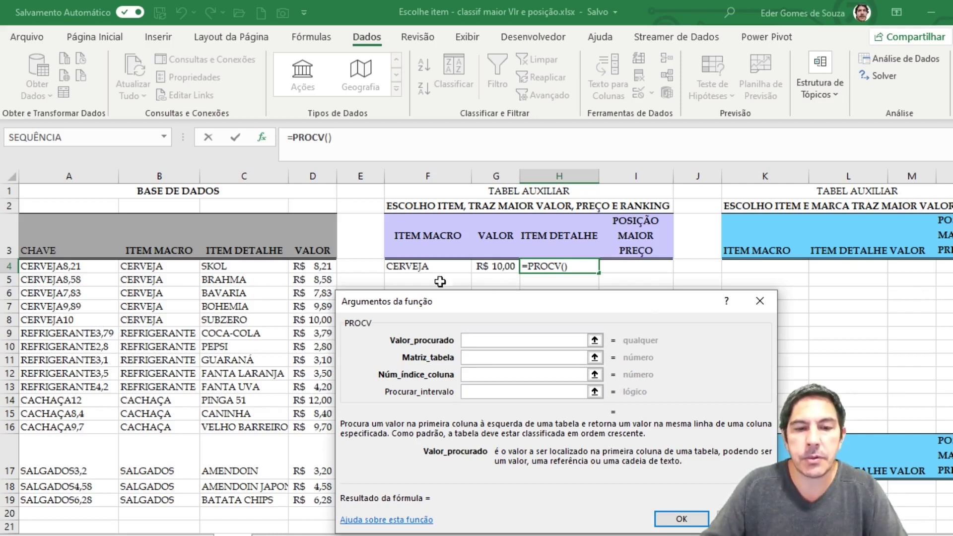
click(428, 268)
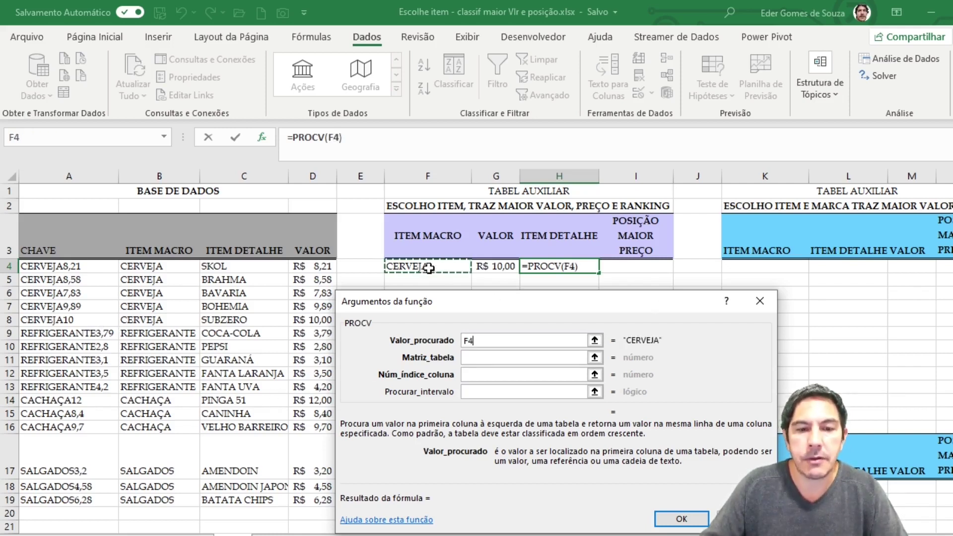
text(&)
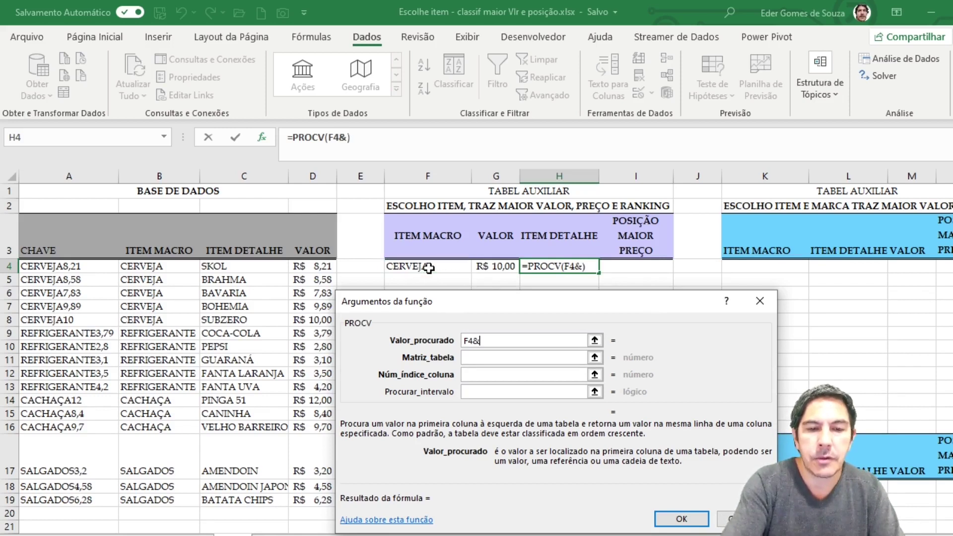
click(498, 262)
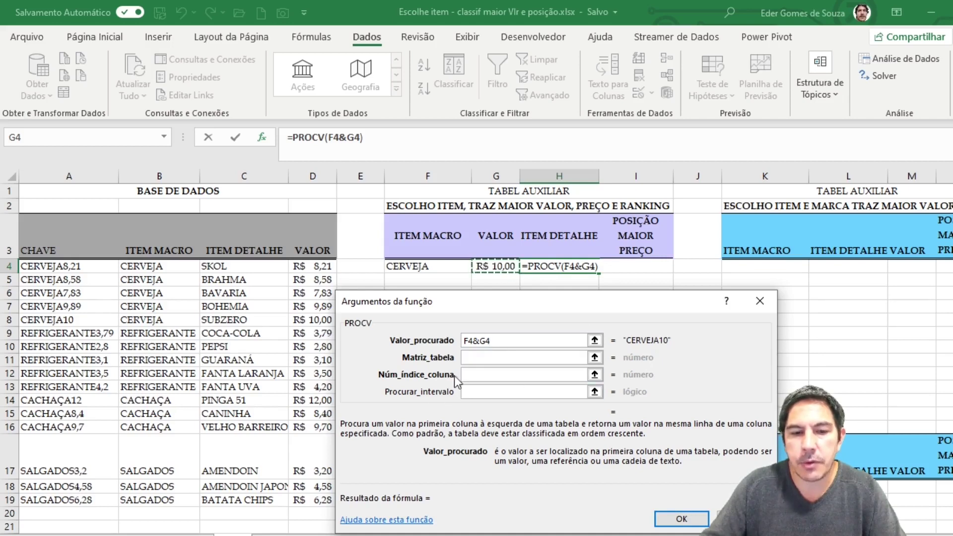
Set the PROCV arguments to A3:D19 as Matriz_tabela, 3 as Núm_índice_coluna and 0 as Procurar_intervalo
click(467, 358)
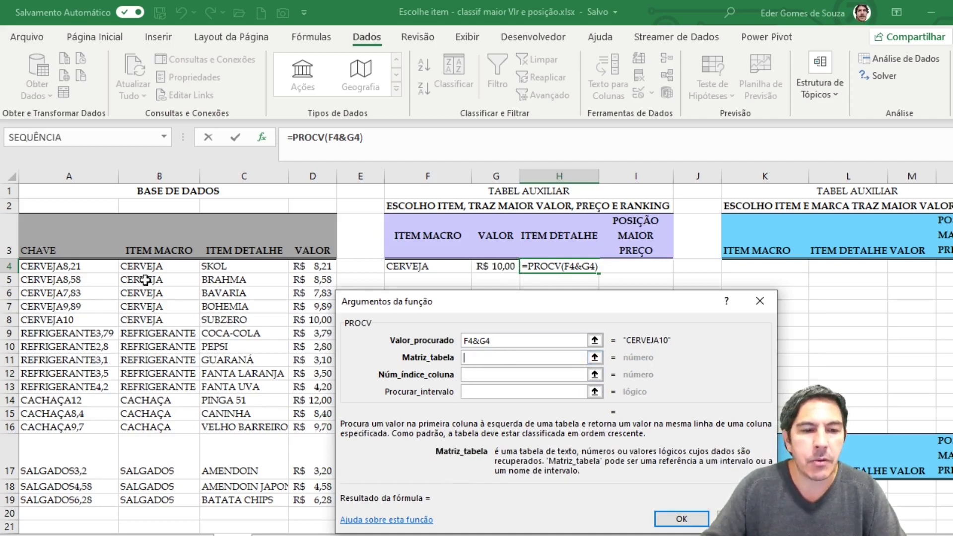
click(45, 251)
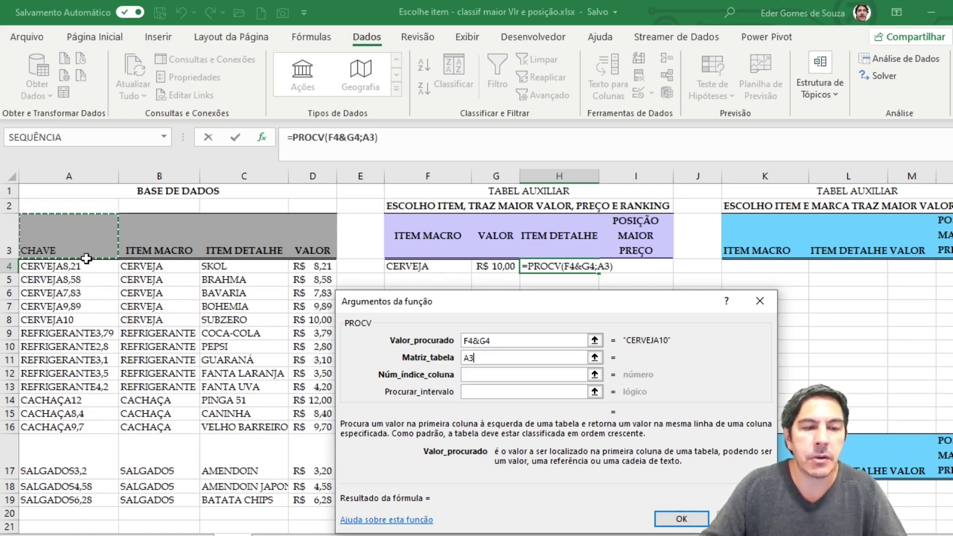
drag(80, 238, 303, 498)
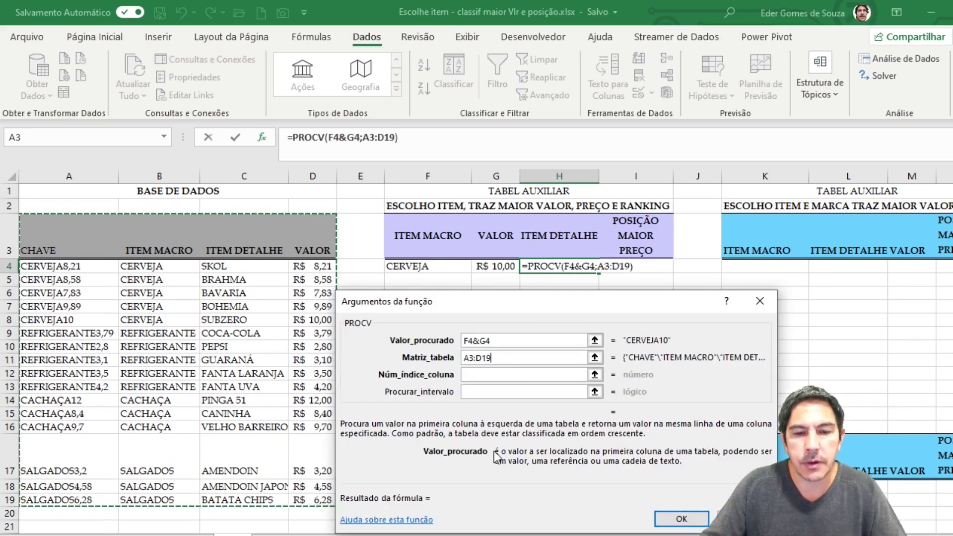
click(491, 376)
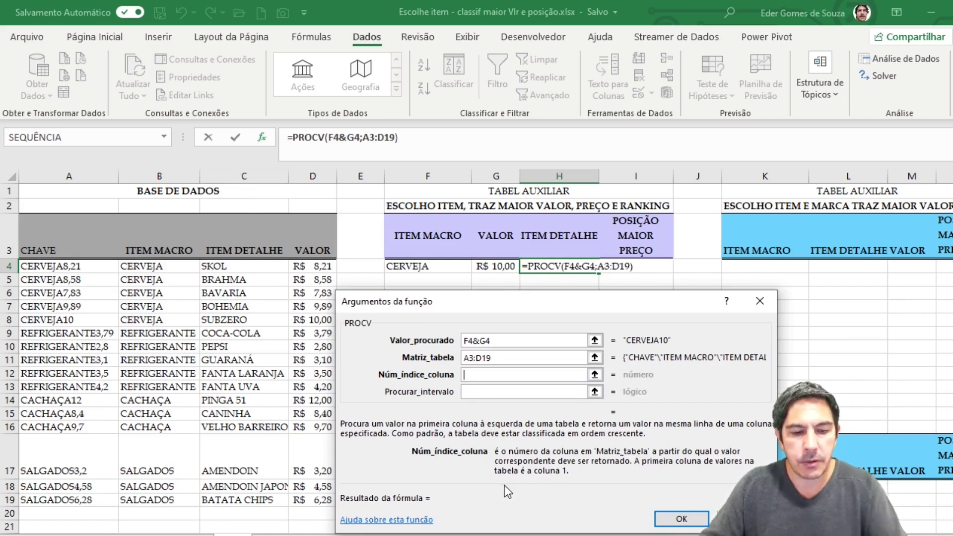
text(3)
click(481, 391)
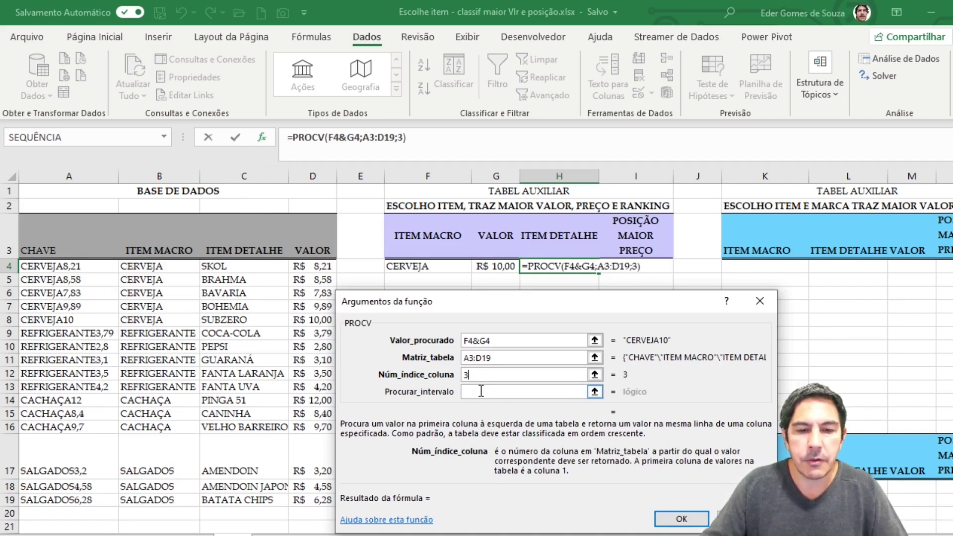
text(0)
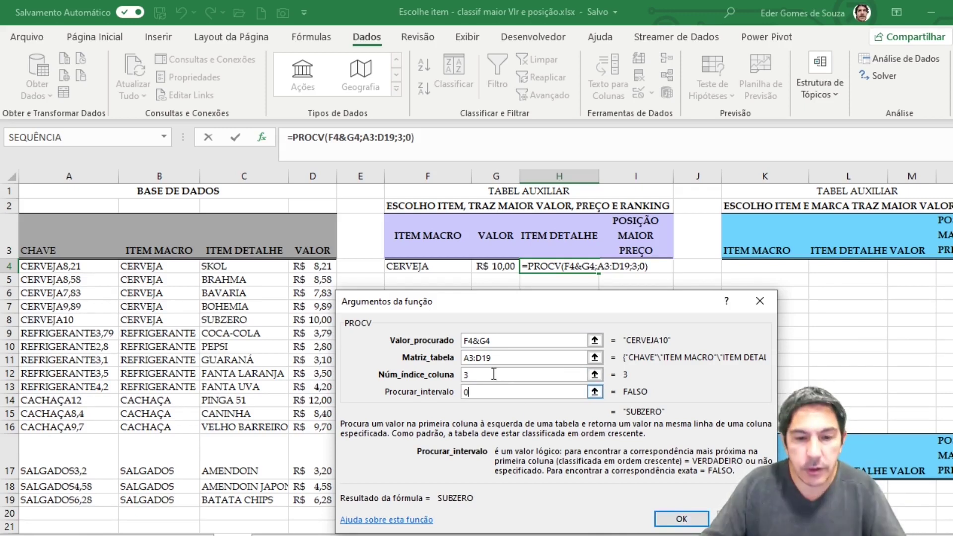
Make the PROCV table range absolute as $A$3:$D$19 and enter the formula in H4
click(467, 358)
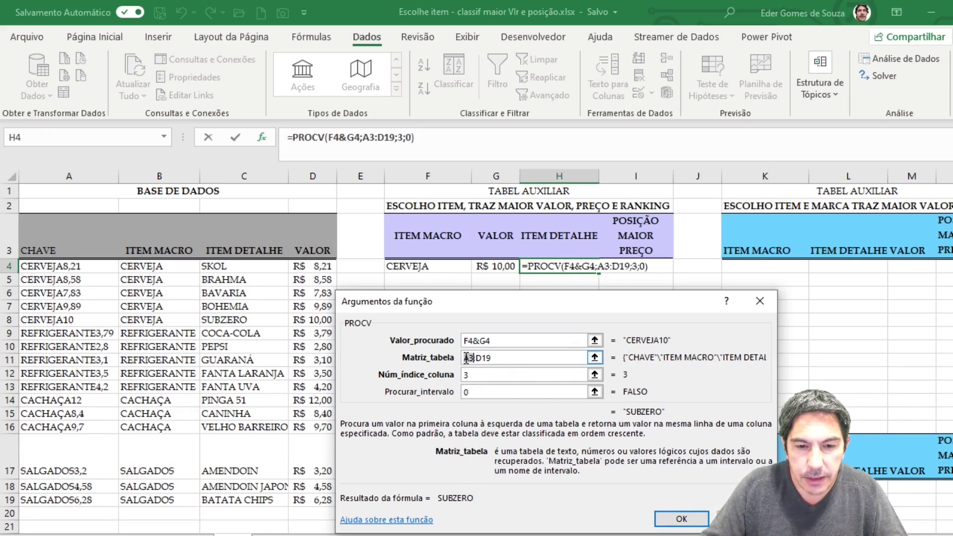
drag(497, 361, 464, 359)
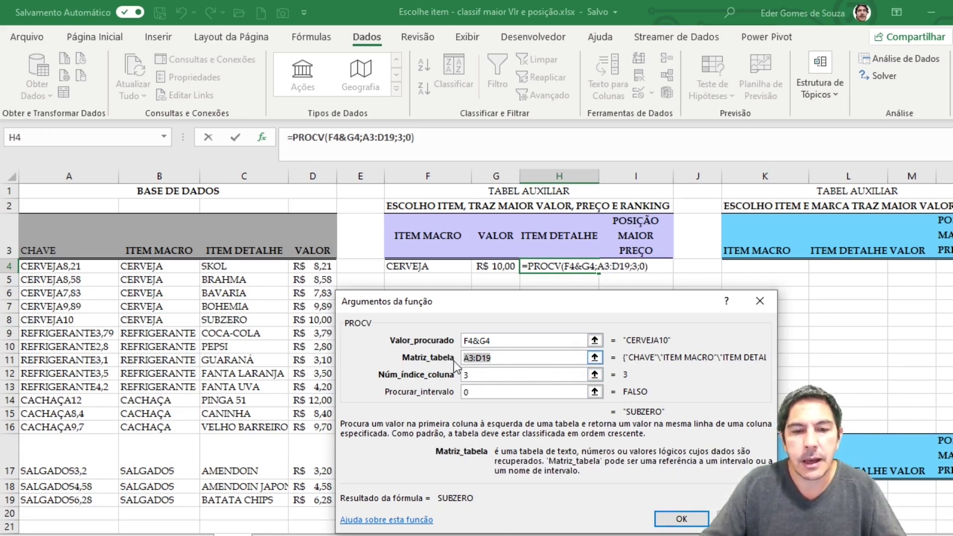
key(F4)
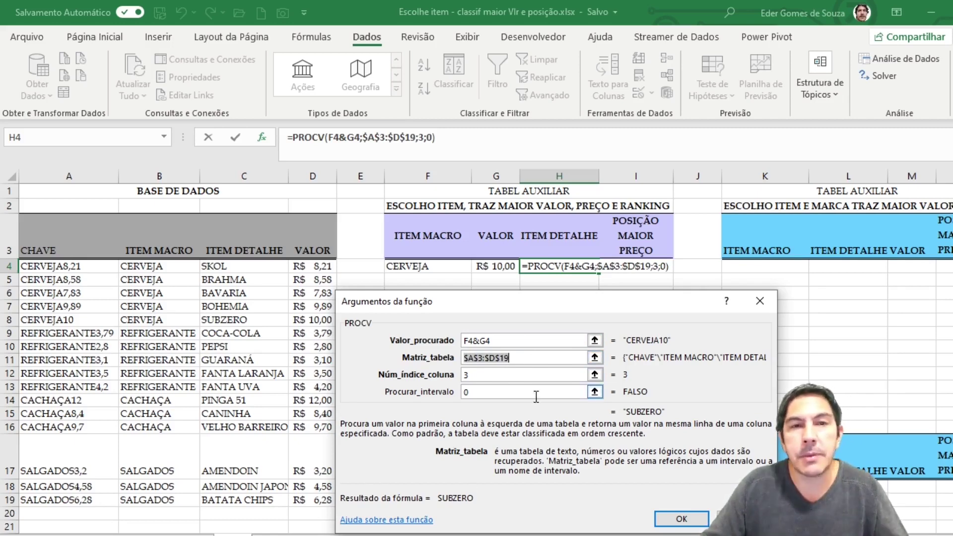
click(682, 519)
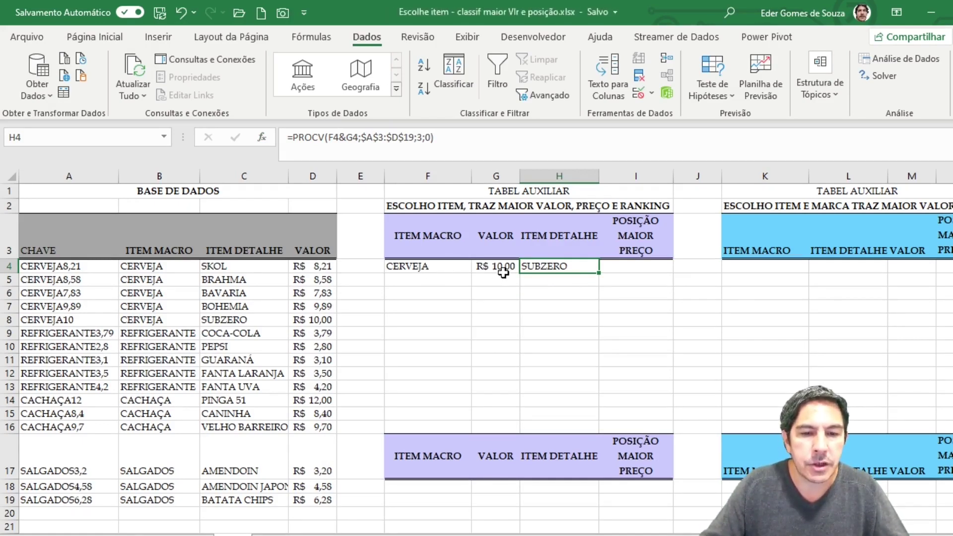
Add filters to the base table A3:D19 and show only the CERVEJA rows of ITEM MACRO
drag(68, 249, 314, 504)
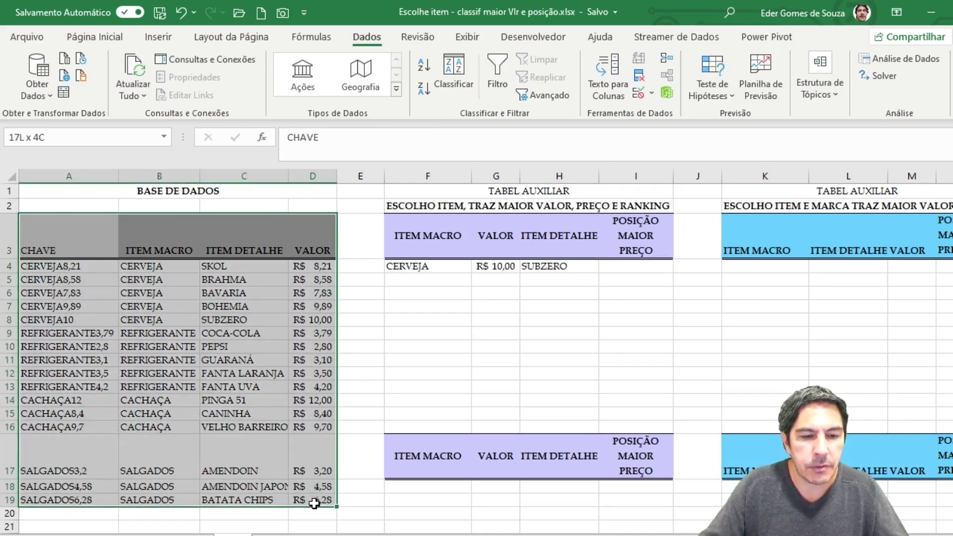
click(499, 74)
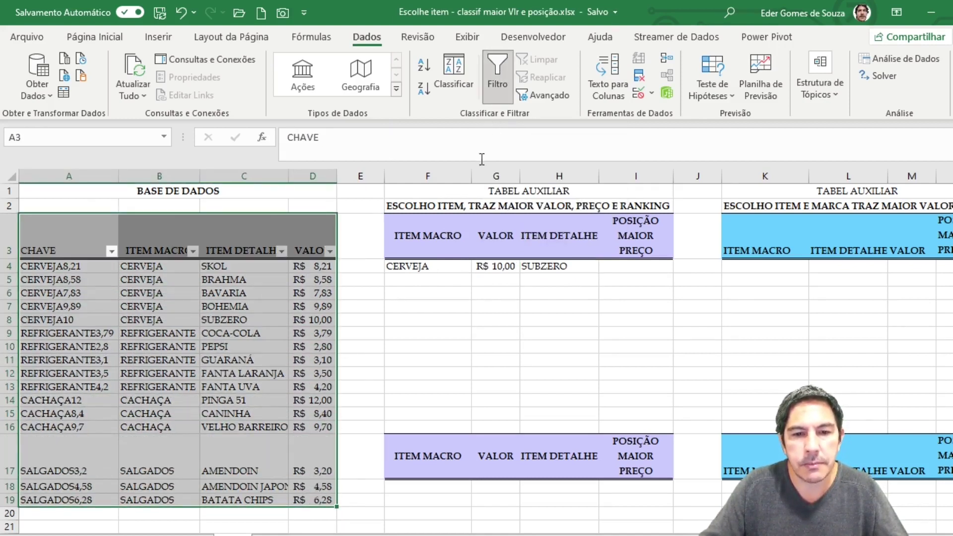
click(193, 251)
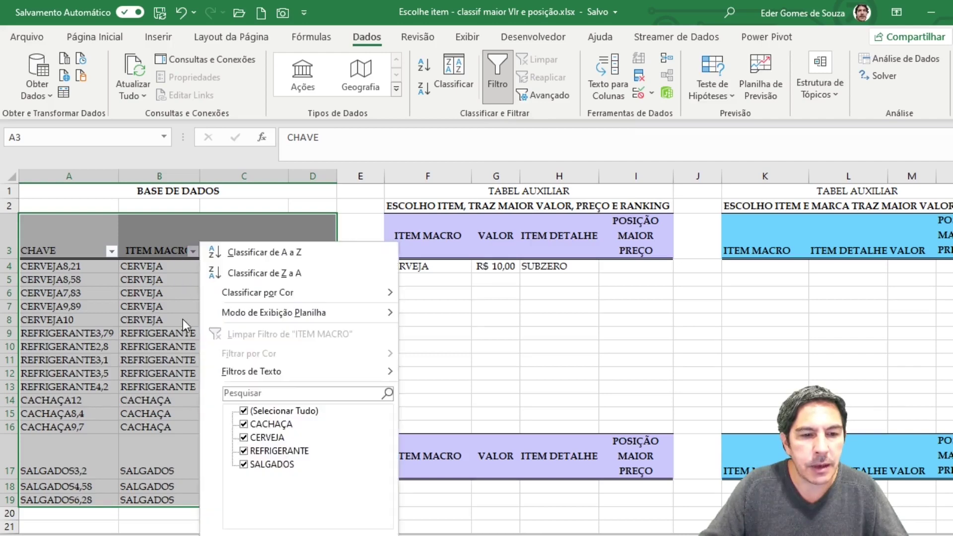
click(244, 411)
click(244, 438)
click(321, 535)
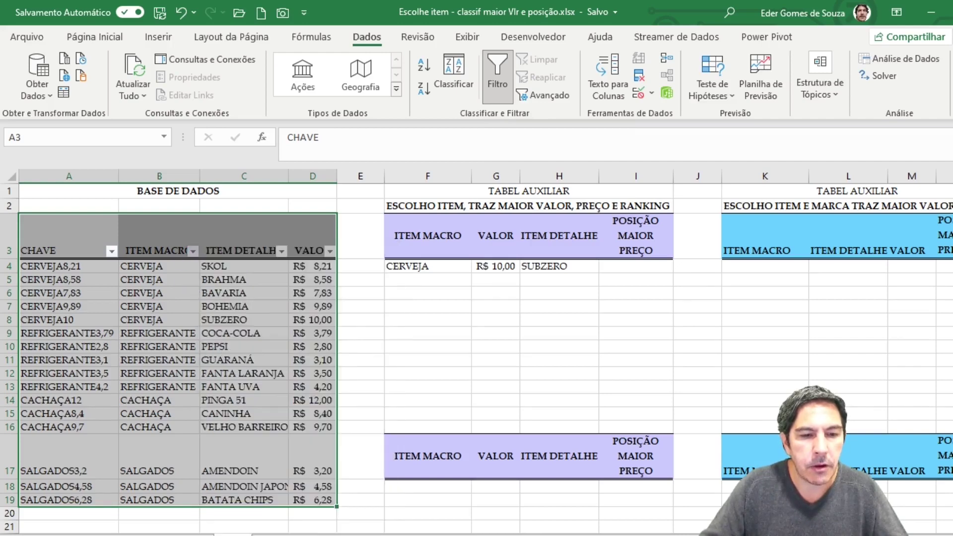
Compare the value and item detail in row 8 with H4, and show all ITEM MACRO entries again
click(313, 322)
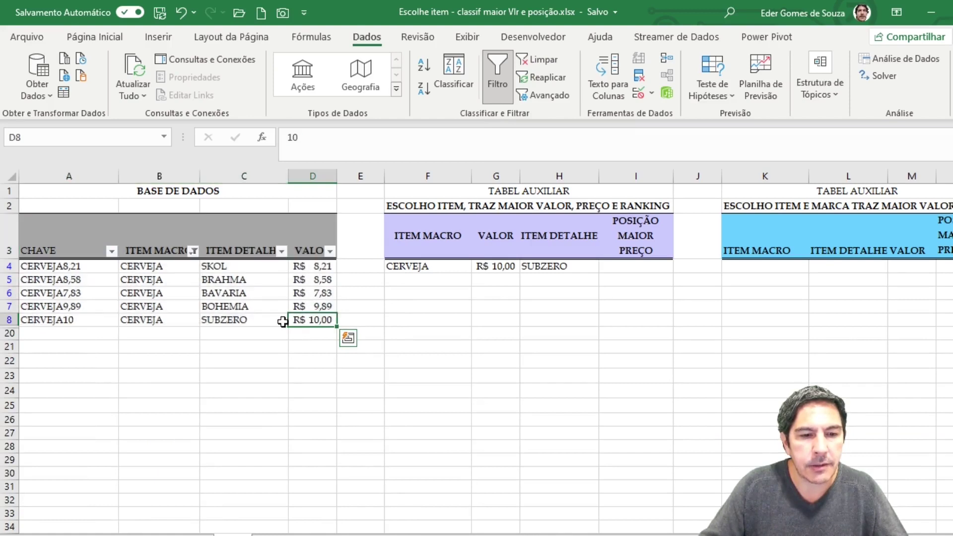
drag(282, 322, 219, 322)
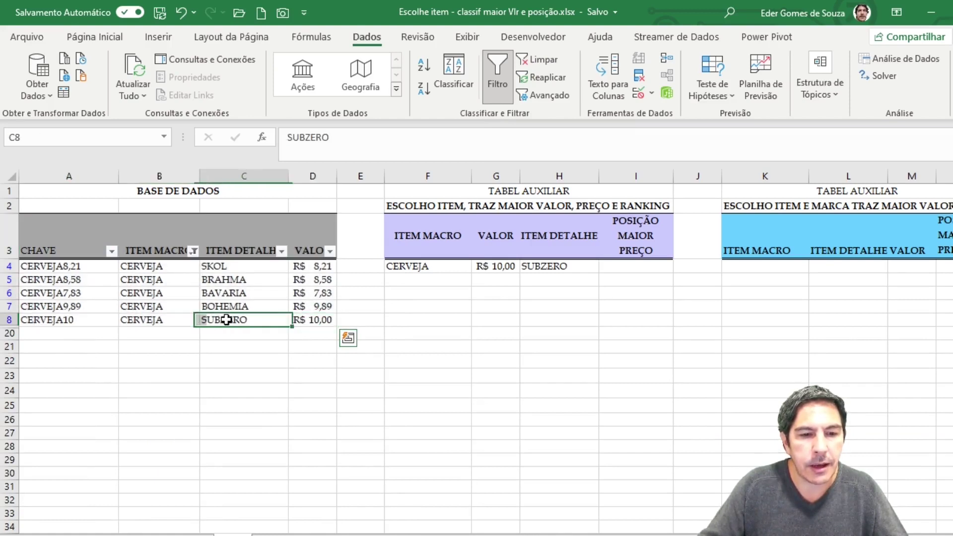
click(548, 263)
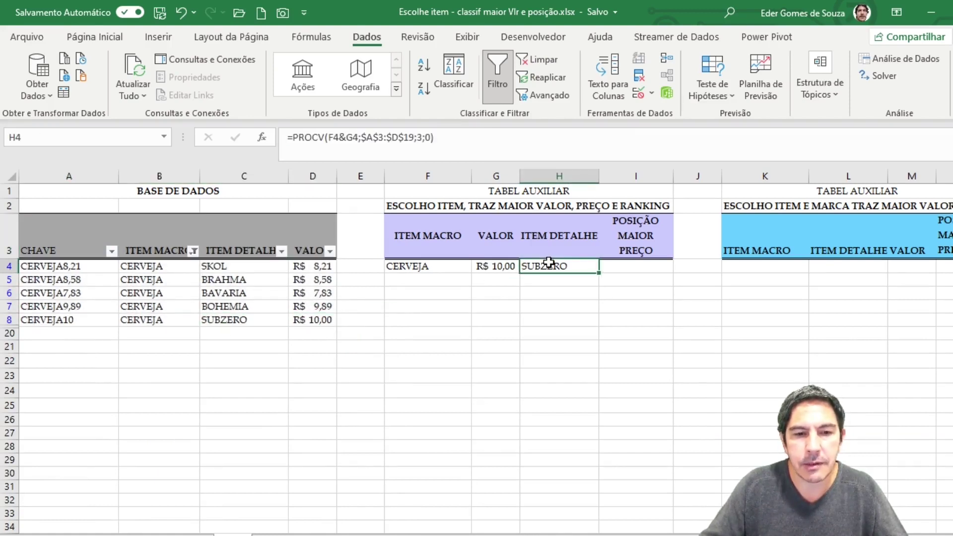
click(193, 251)
click(244, 414)
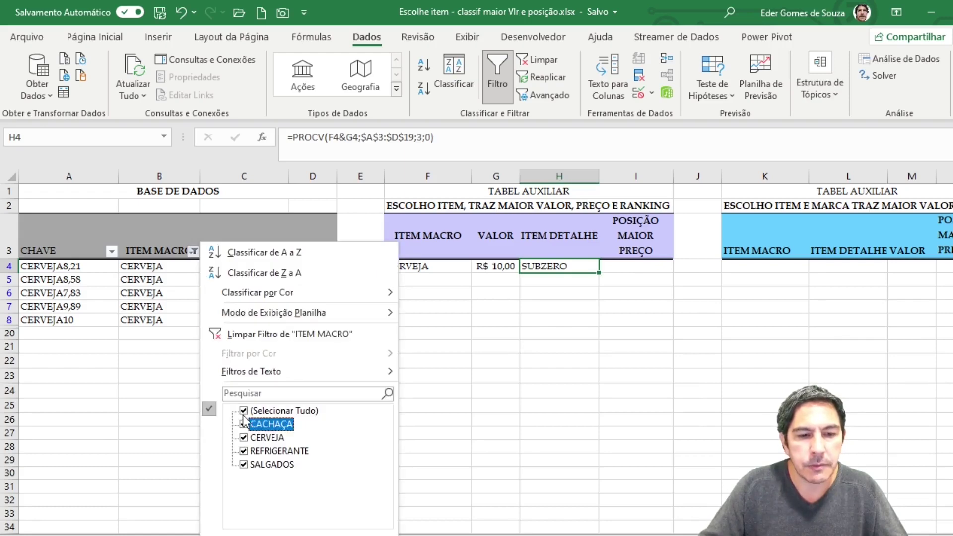
key(Return)
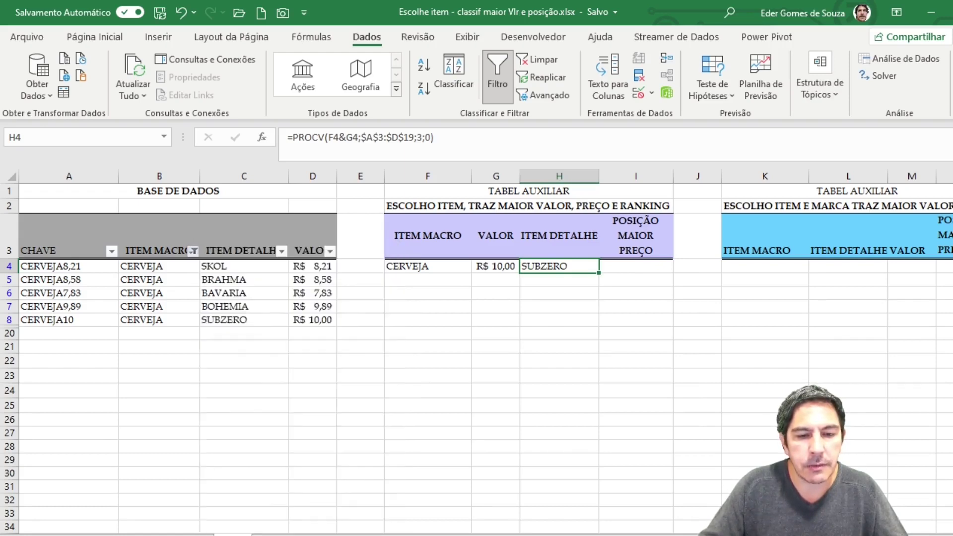
Look at the POSIÇÃO MAIOR PREÇO column on the completed example sheet and return to I4 of the exercise sheet
click(663, 324)
click(641, 235)
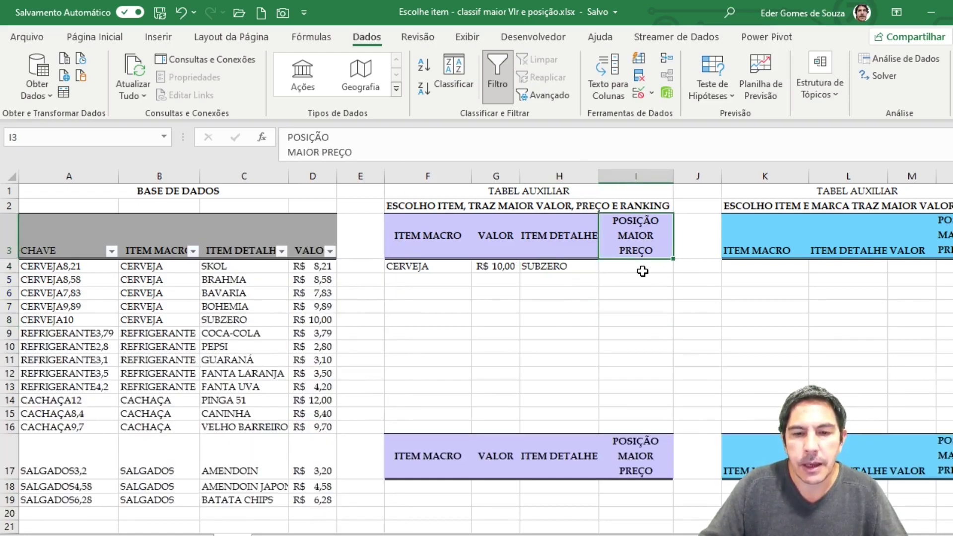
click(643, 269)
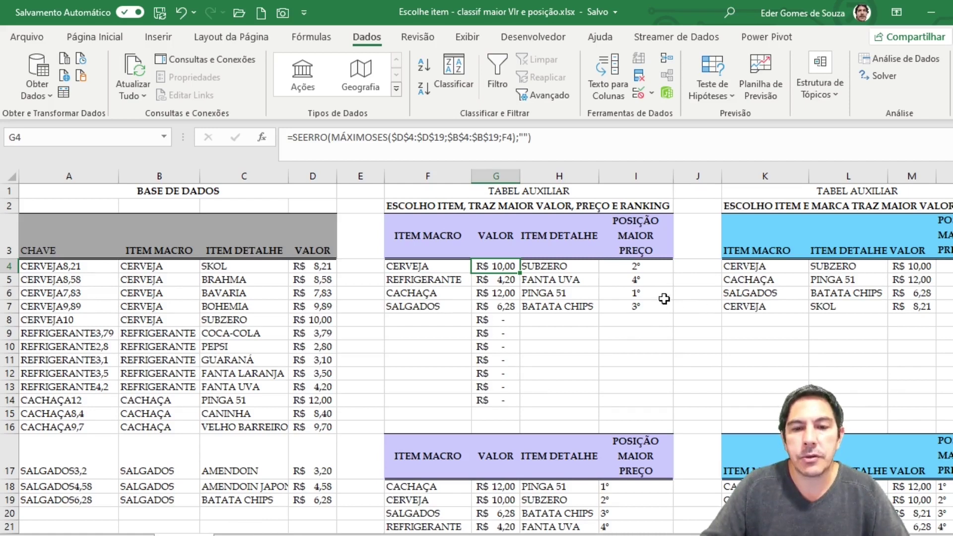
click(653, 271)
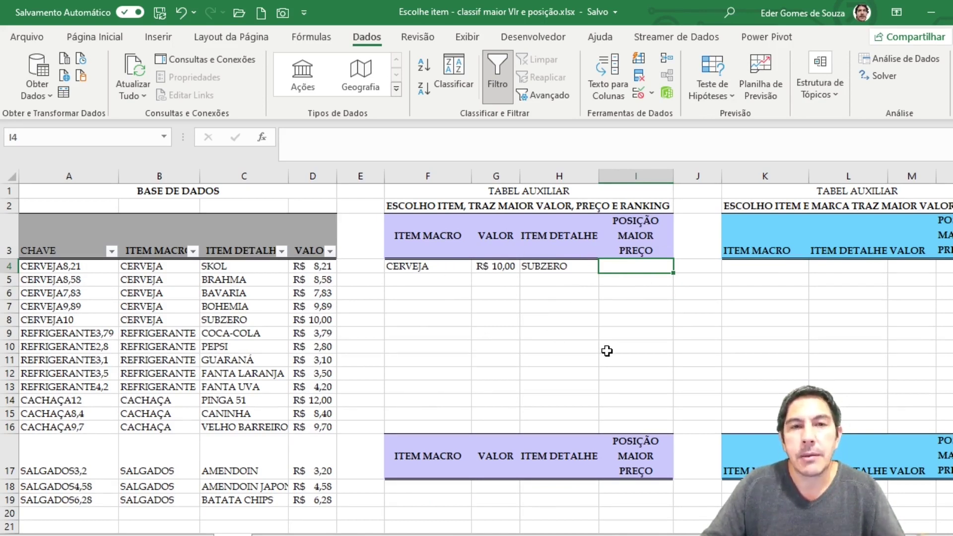
Choose REFRIGERANTE in F5 and copy the MÁXIMOSES formula from G4 down to G7
click(423, 278)
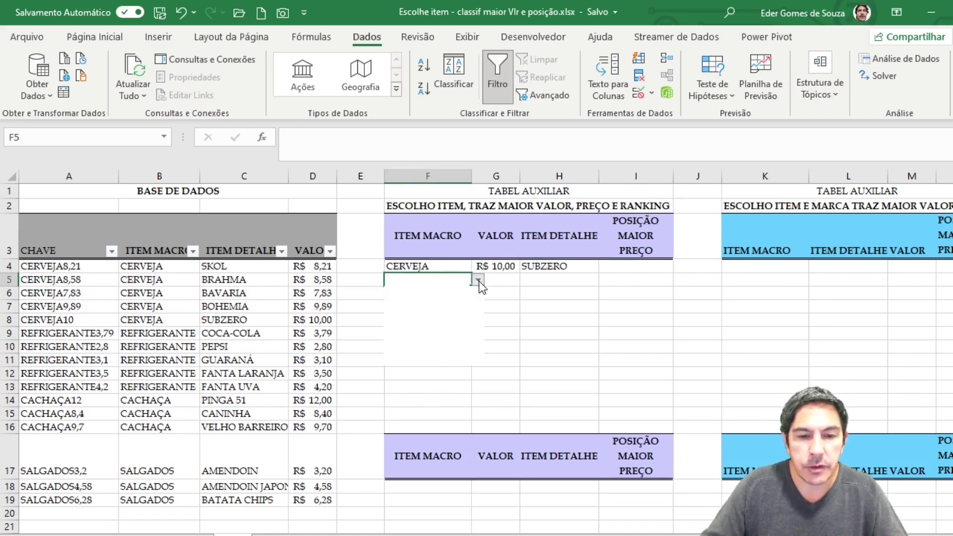
click(478, 280)
click(440, 342)
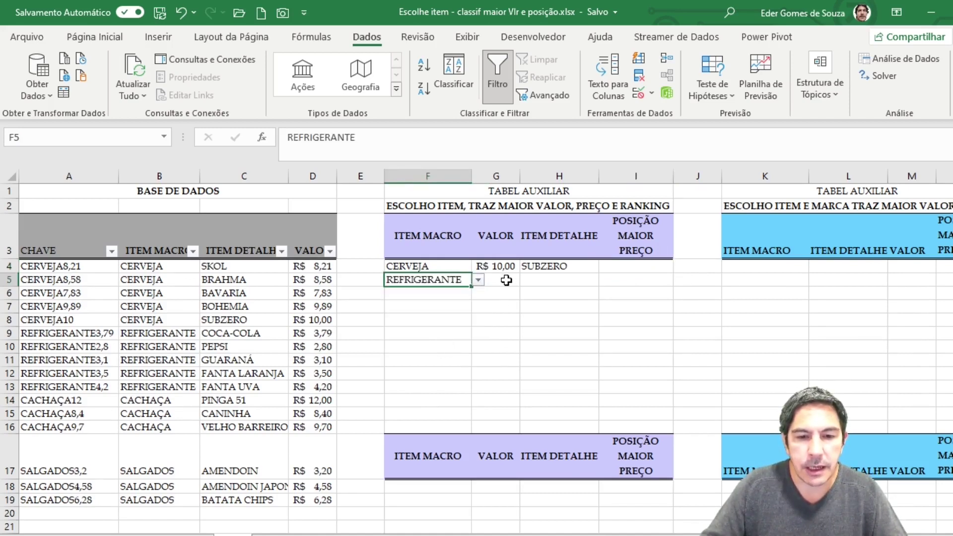
click(508, 280)
click(507, 267)
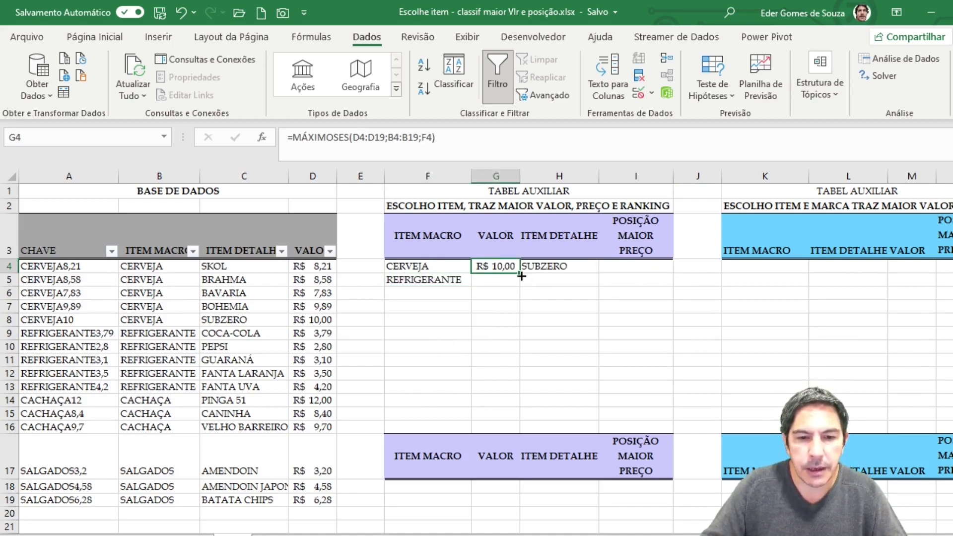
drag(522, 277, 522, 312)
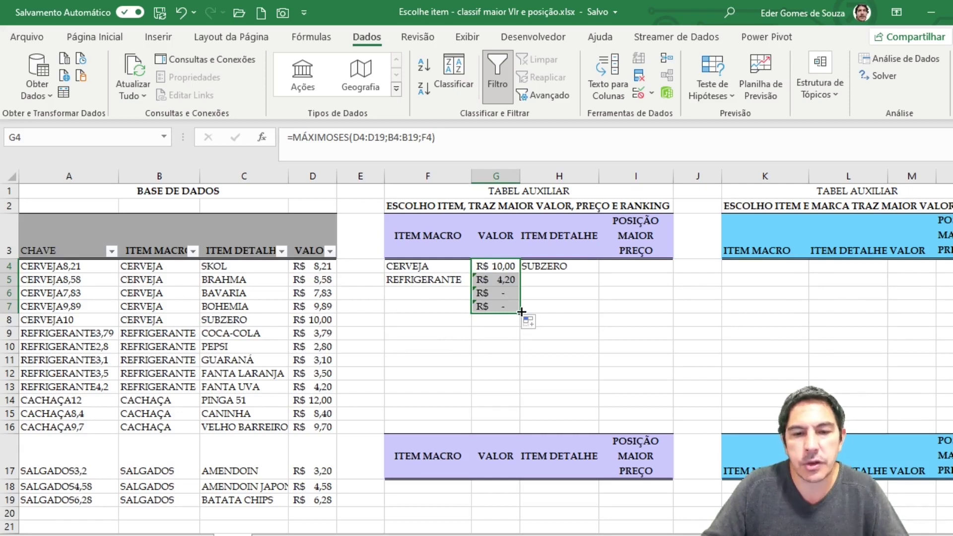
click(541, 268)
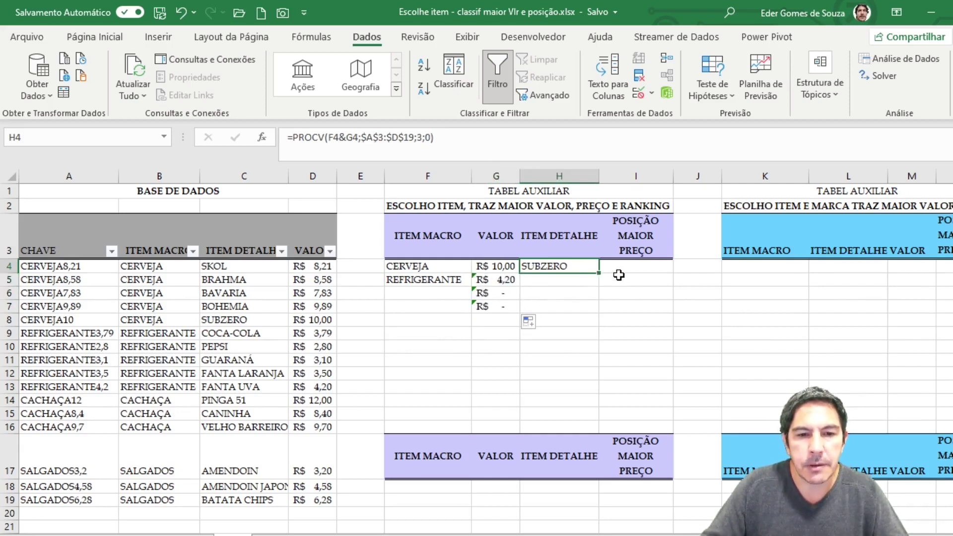
Copy the PROCV formula from H4 down to H7 and check the MÁXIMOSES formulas in the VALOR column
drag(599, 281, 598, 311)
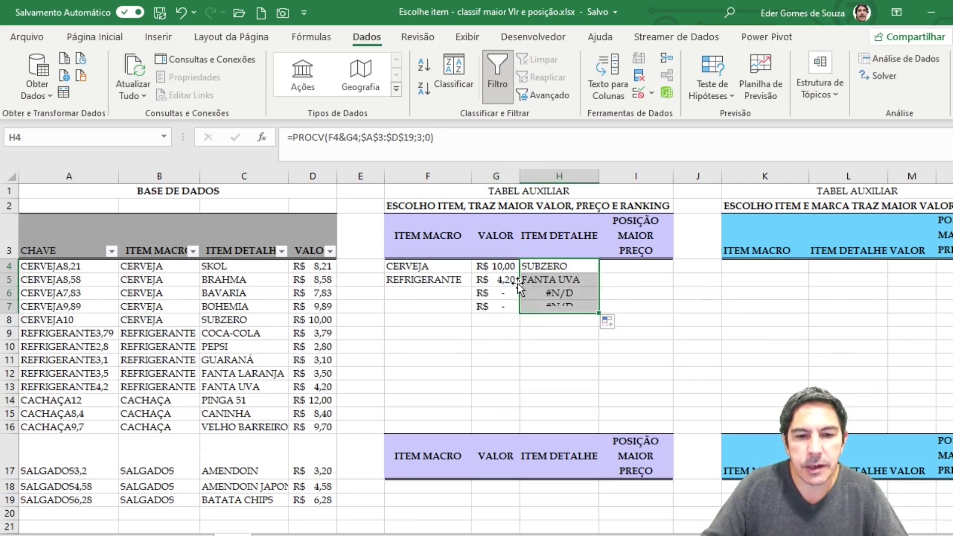
click(497, 267)
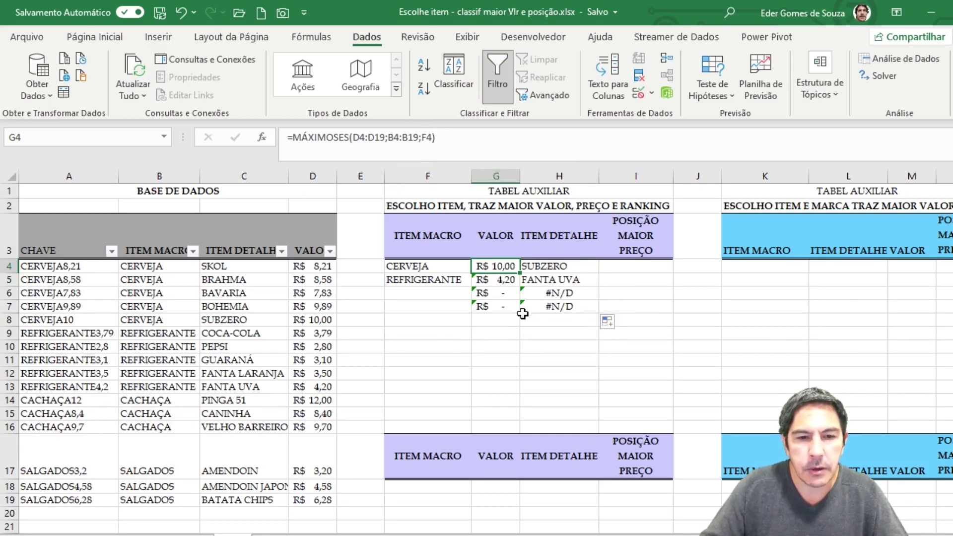
click(506, 308)
Make the ranges in G4's MÁXIMOSES formula absolute, as $D$4:$D$19 and $B$4:$B$19
click(500, 270)
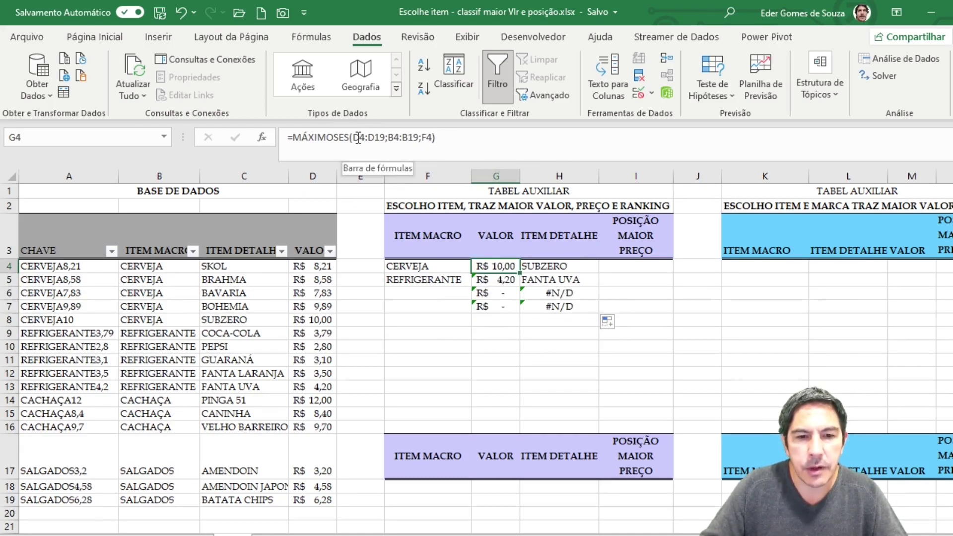
drag(356, 137, 383, 137)
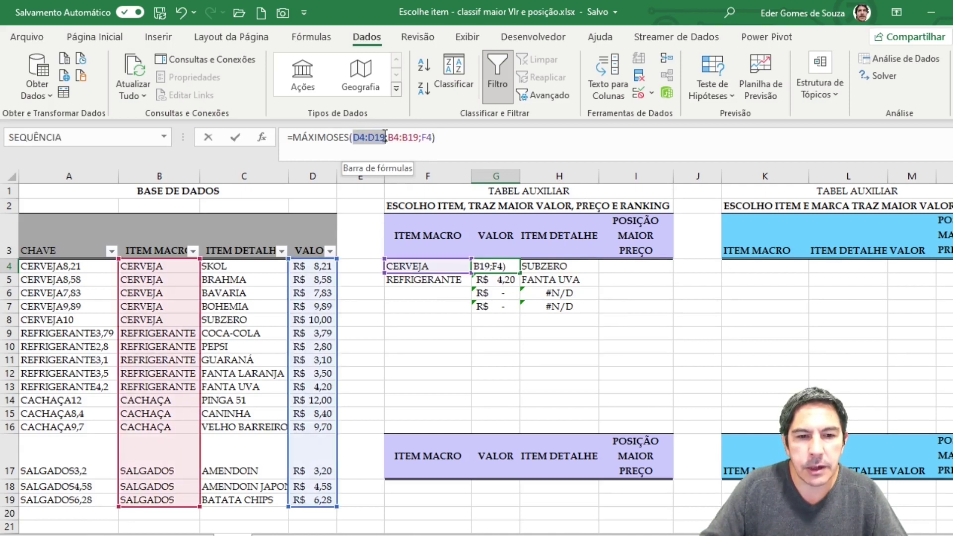
key(F4)
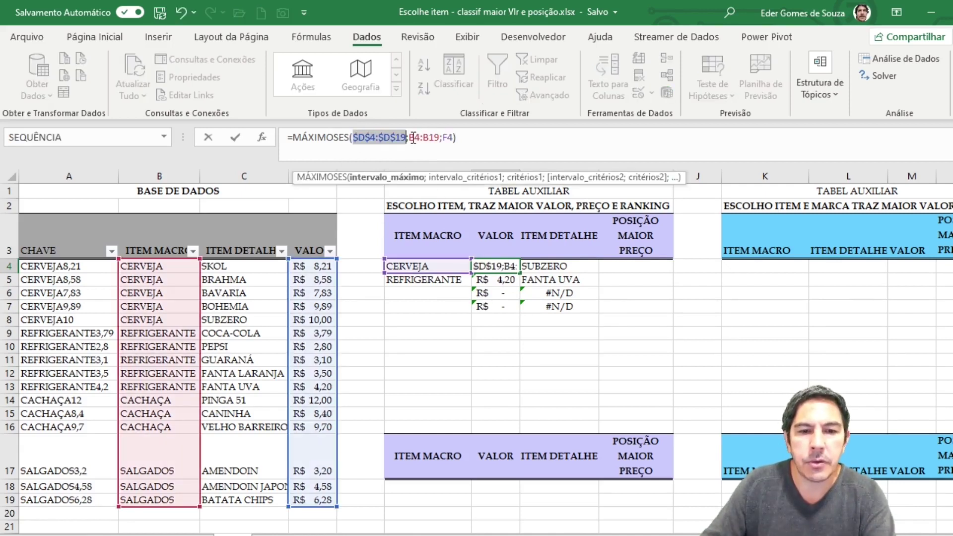
drag(410, 137, 435, 137)
key(F4)
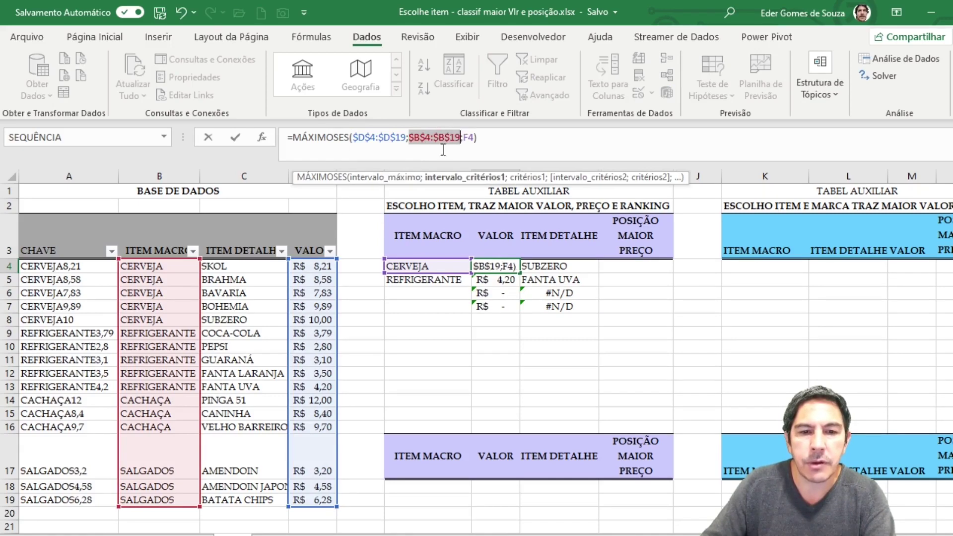
key(Return)
Copy the MÁXIMOSES formula with absolute ranges from G4 down to G7
click(494, 268)
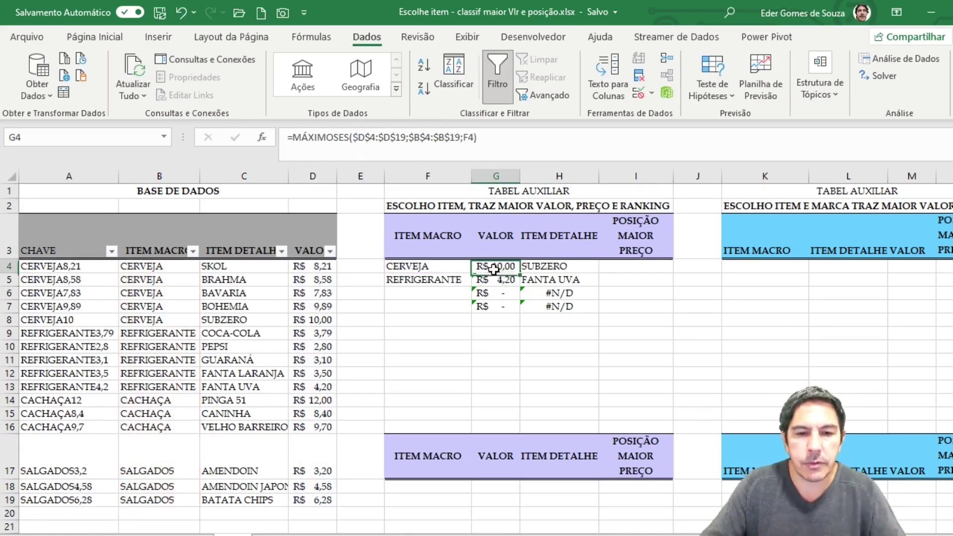
double_click(519, 273)
click(486, 323)
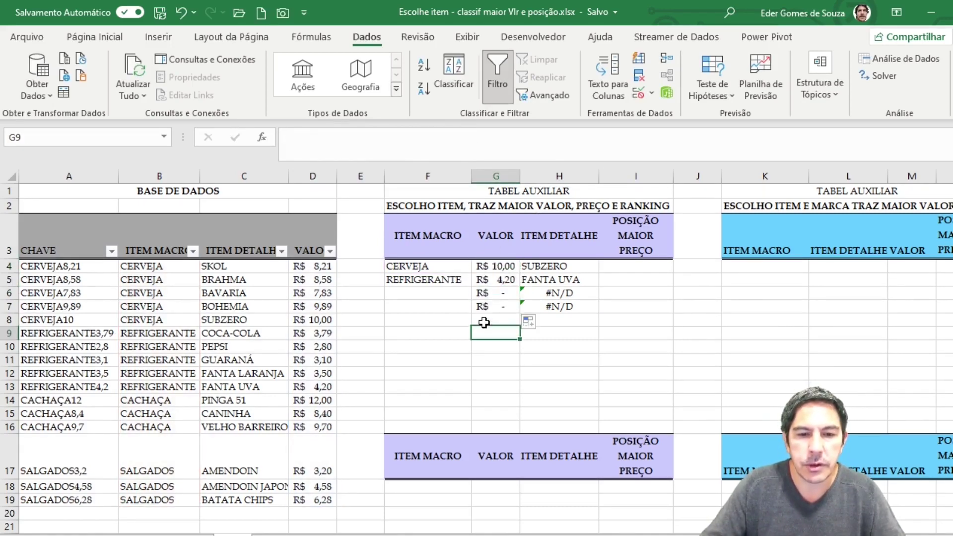
click(492, 267)
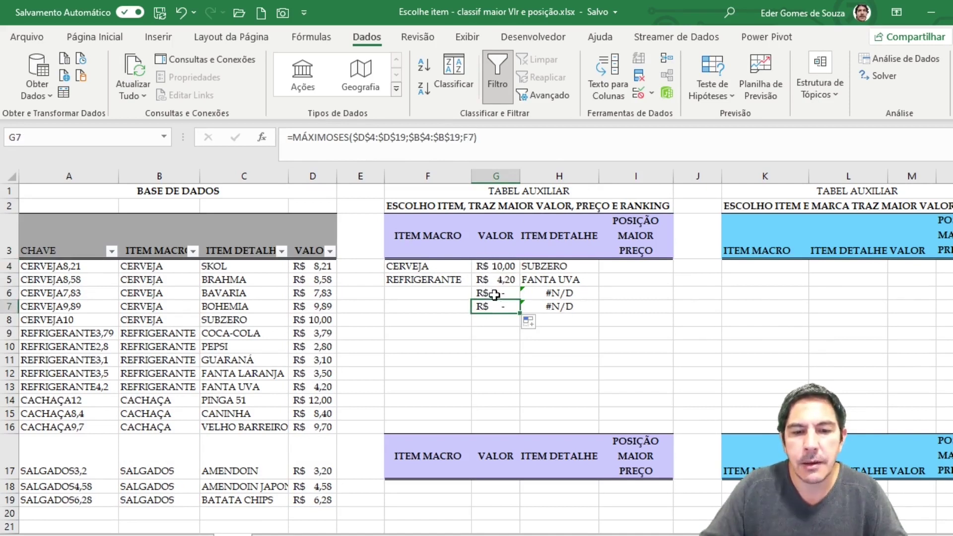
drag(494, 267, 501, 309)
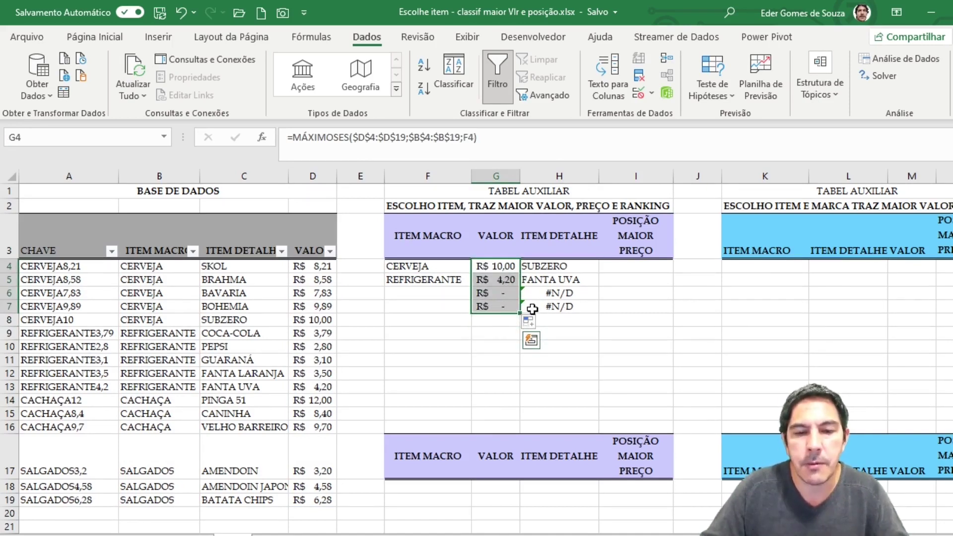
Choose CACHAÇA in F6 and SALGADOS in F7 of the ITEM MACRO column
click(435, 295)
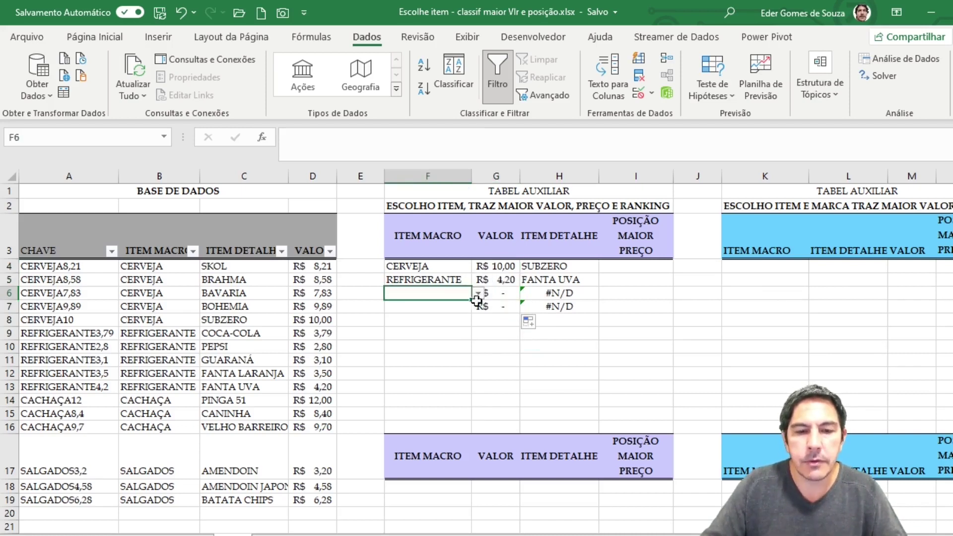
click(479, 294)
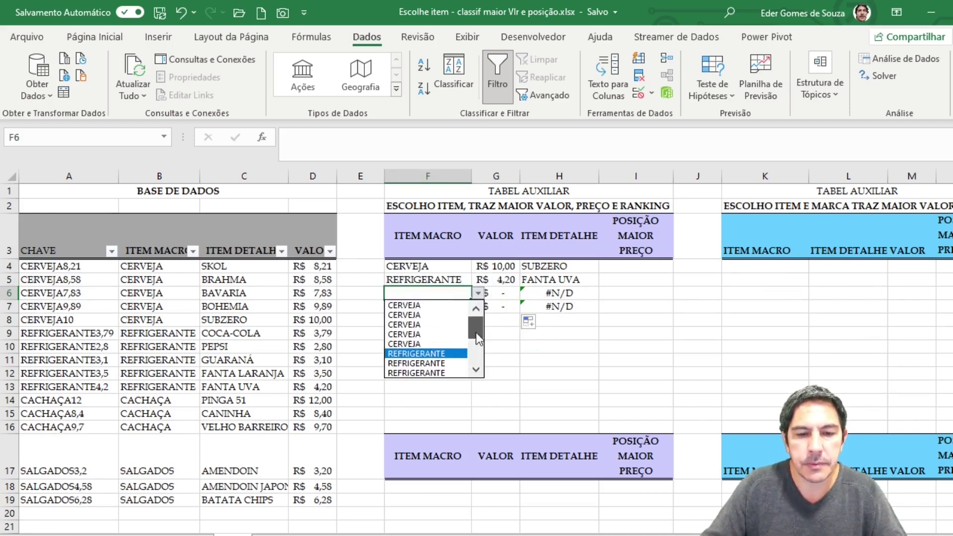
drag(475, 333, 475, 351)
click(419, 337)
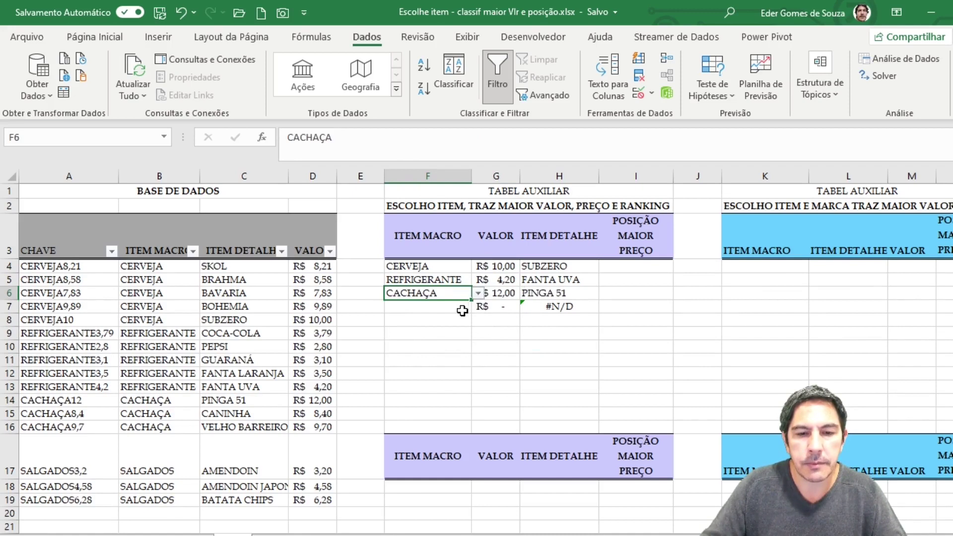
click(463, 311)
click(478, 309)
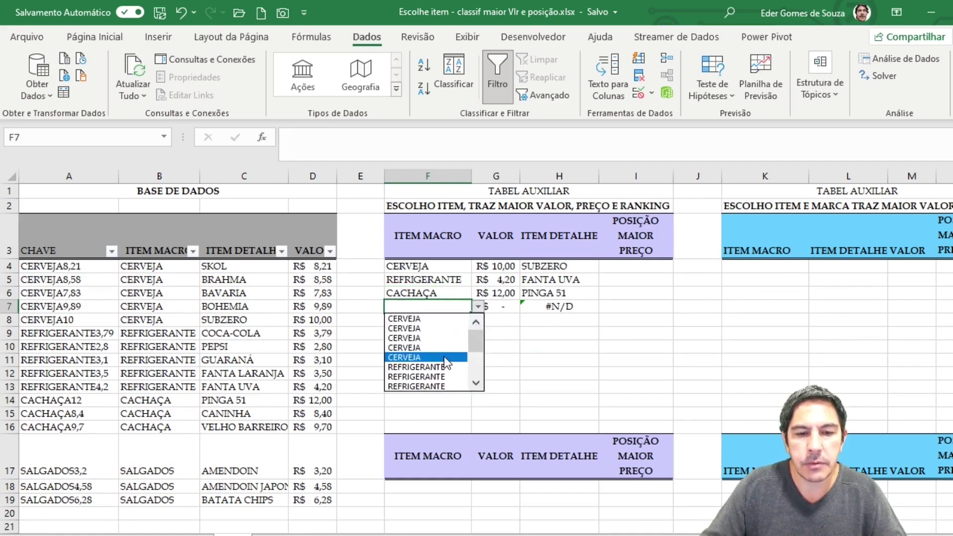
drag(474, 341, 476, 374)
click(419, 374)
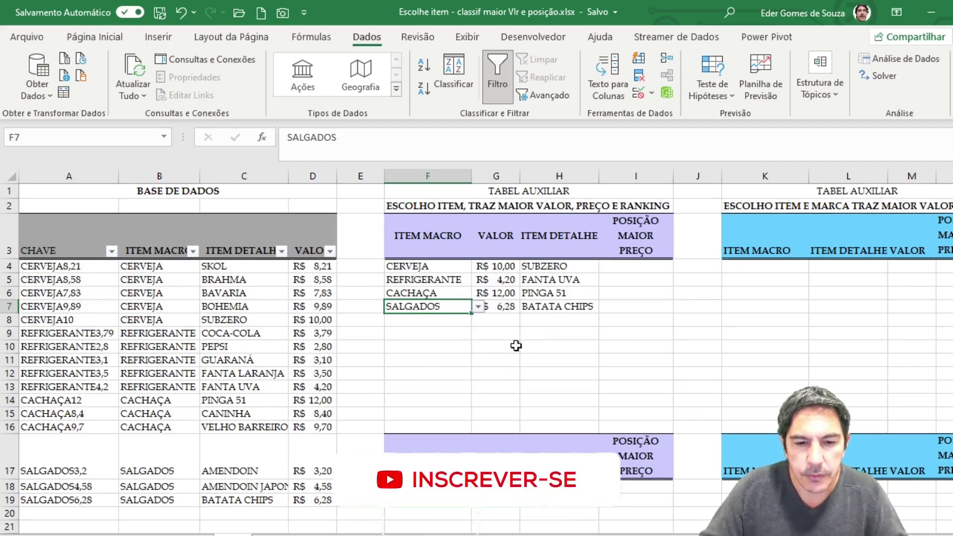
Adjust the width of column F to 16,43 (120 pixels)
double_click(472, 175)
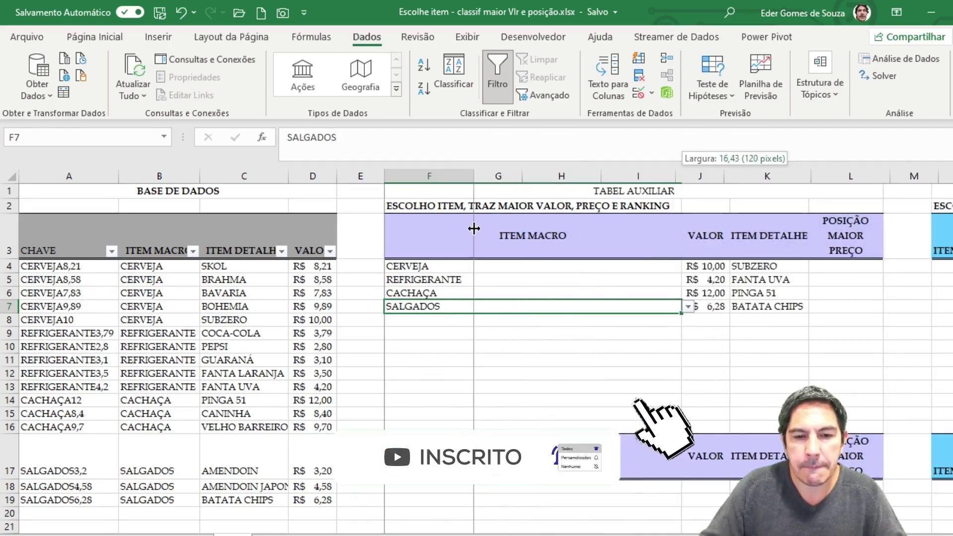
key(ctrl+z)
click(580, 346)
click(563, 272)
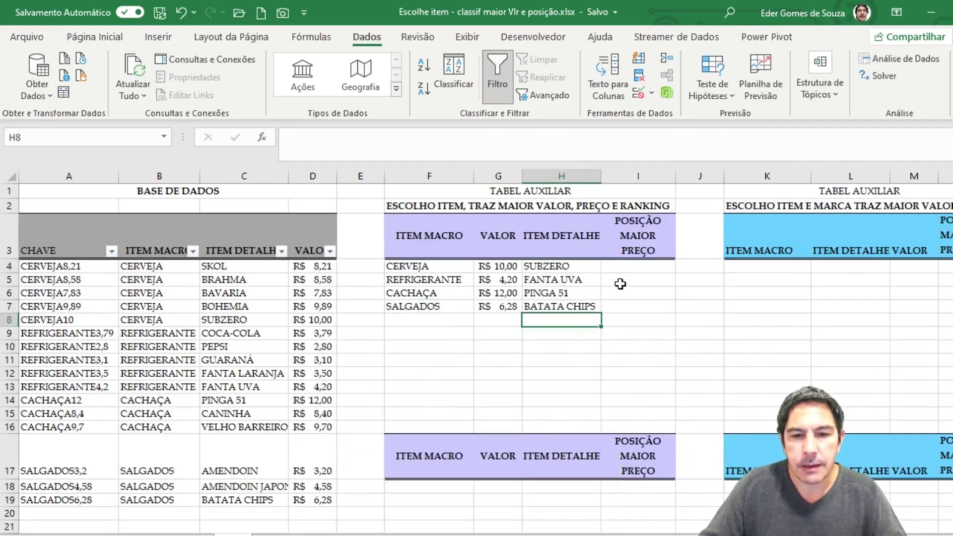
Enter =ORDEM.EQ(G4;G4:G7) in I4 under POSIÇÃO MAIOR PREÇO
click(630, 266)
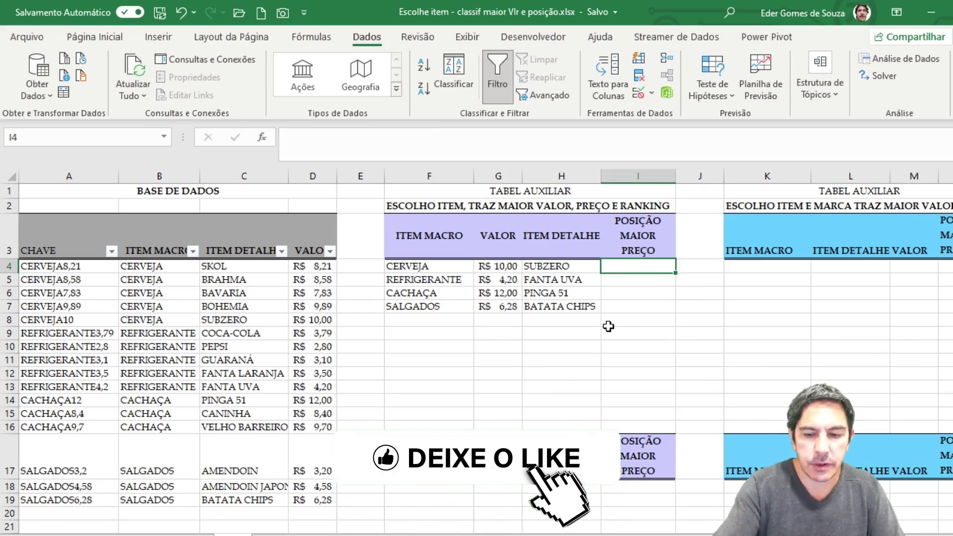
text(=ord)
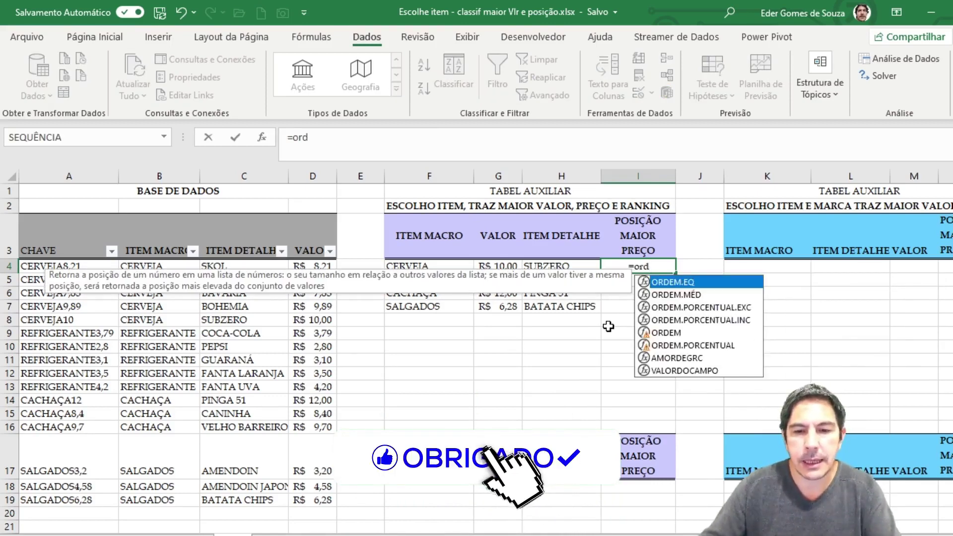
key(Tab)
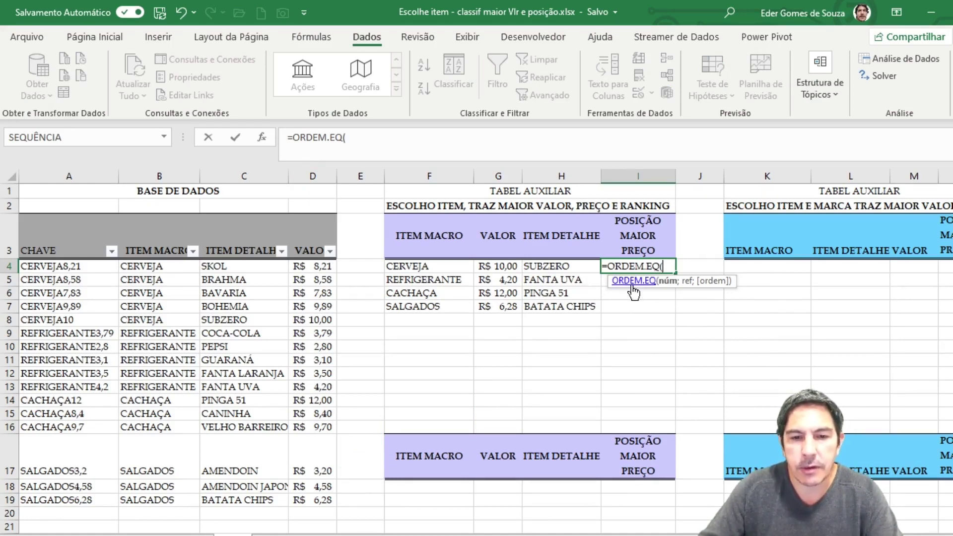
click(502, 267)
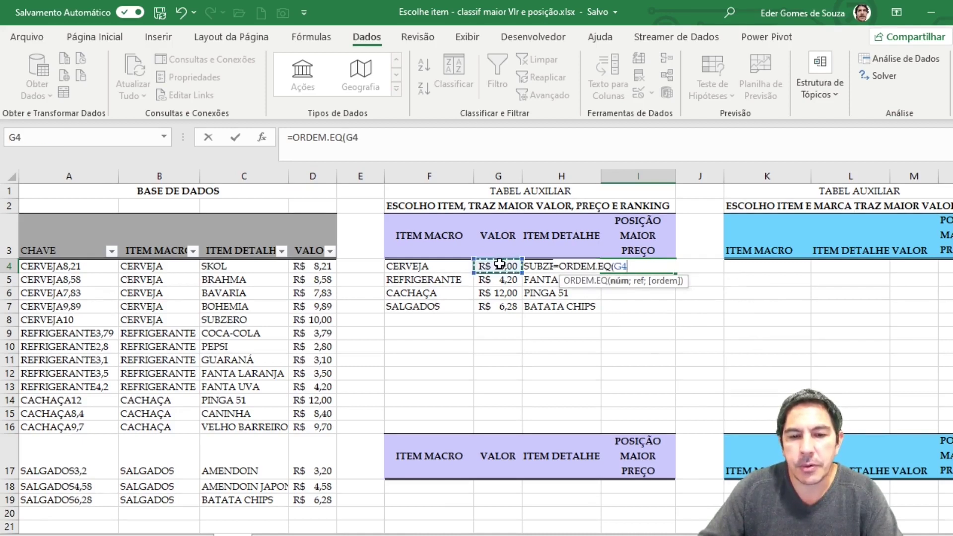
text(;)
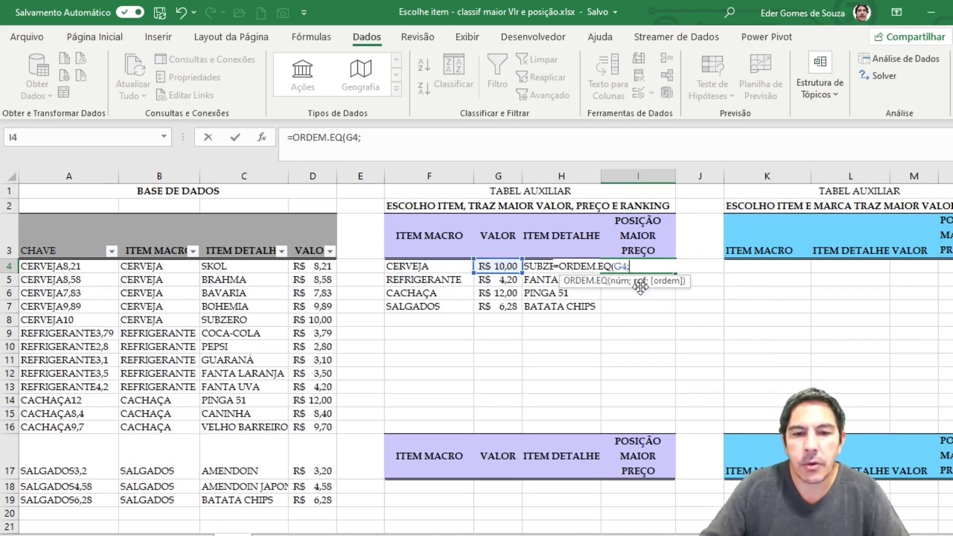
drag(503, 267, 504, 307)
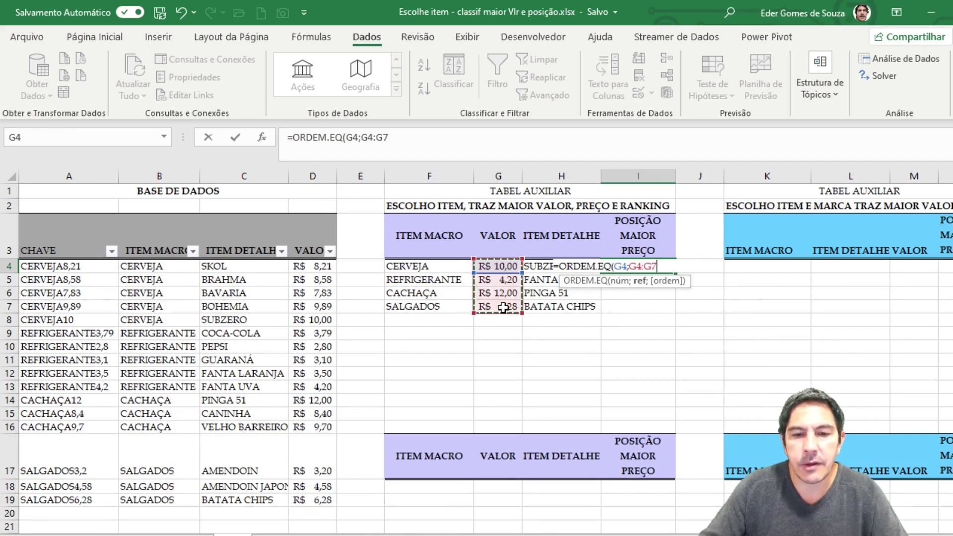
text())
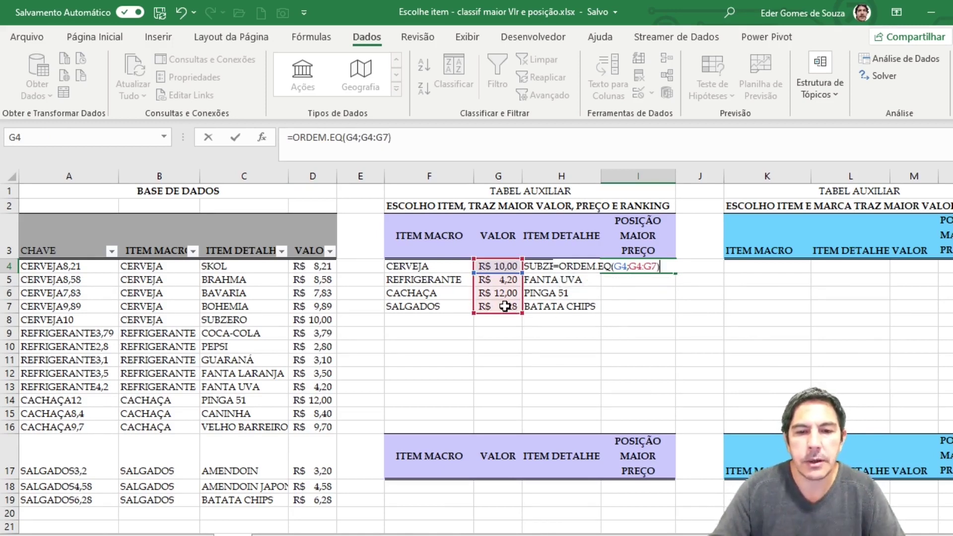
key(Return)
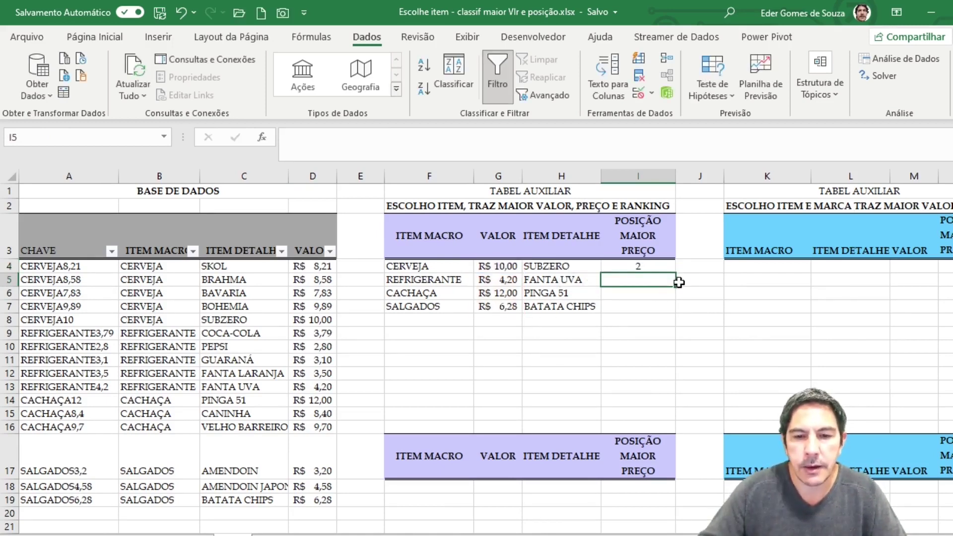
Make the reference range in I4's ORDEM.EQ formula absolute, as $G$4:$G$7
click(654, 265)
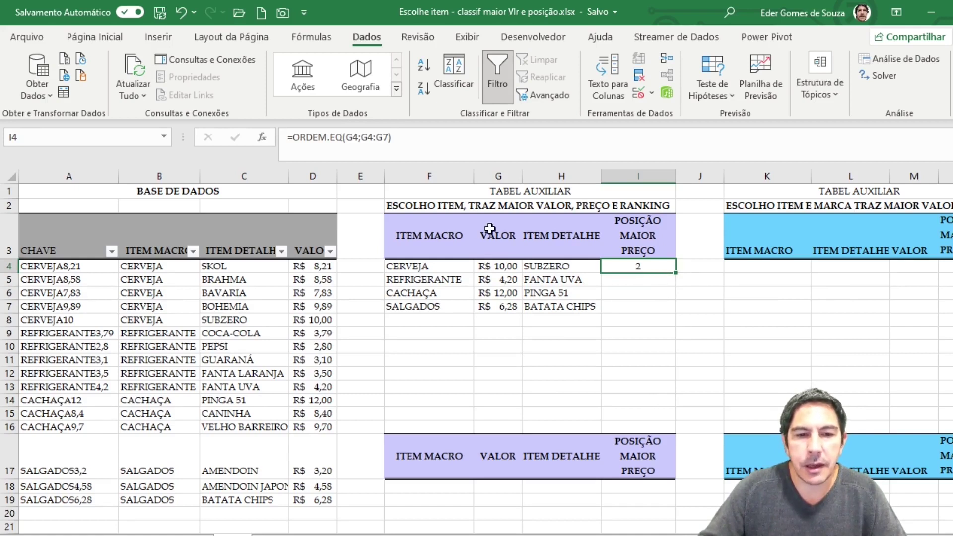
drag(362, 137, 391, 137)
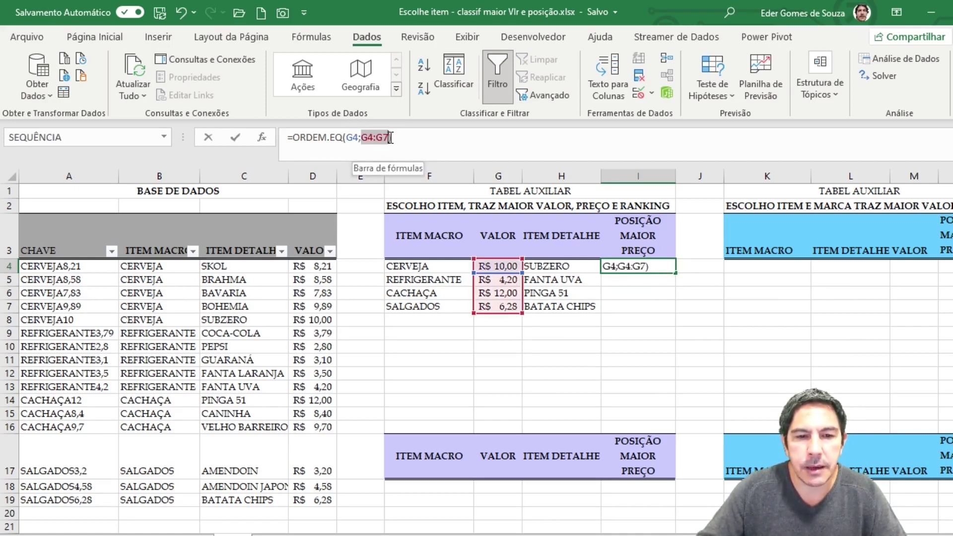
key(F4)
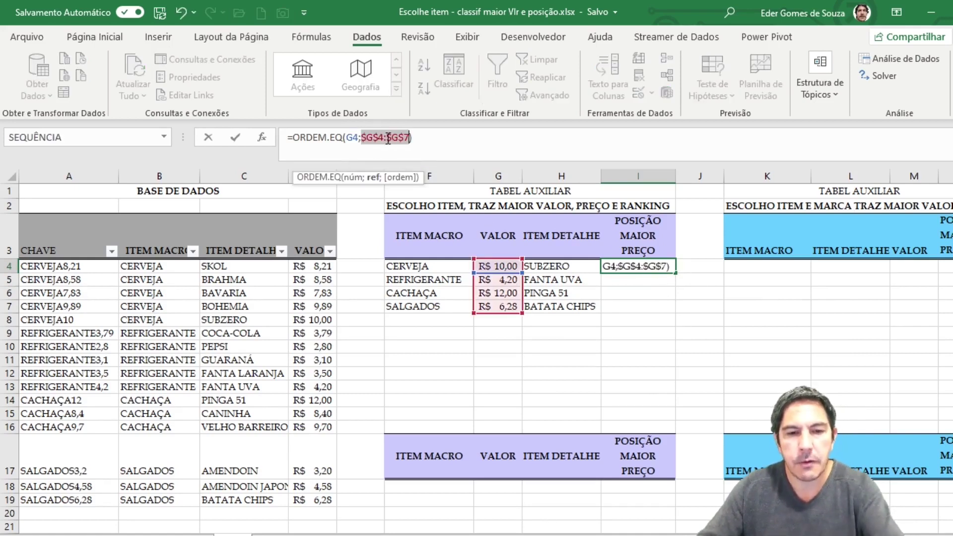
key(Return)
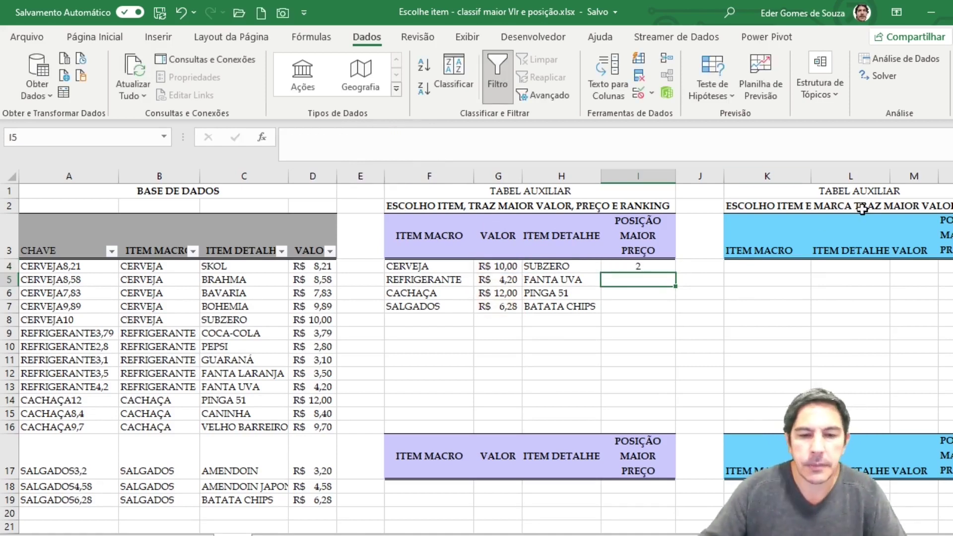
Review the function arguments of the ORDEM.EQ formula in I4
click(642, 267)
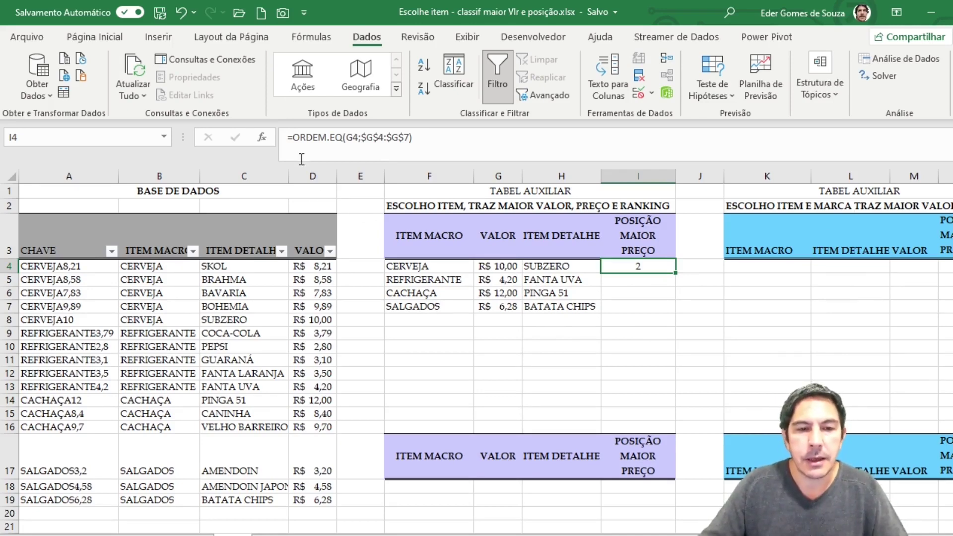
click(261, 139)
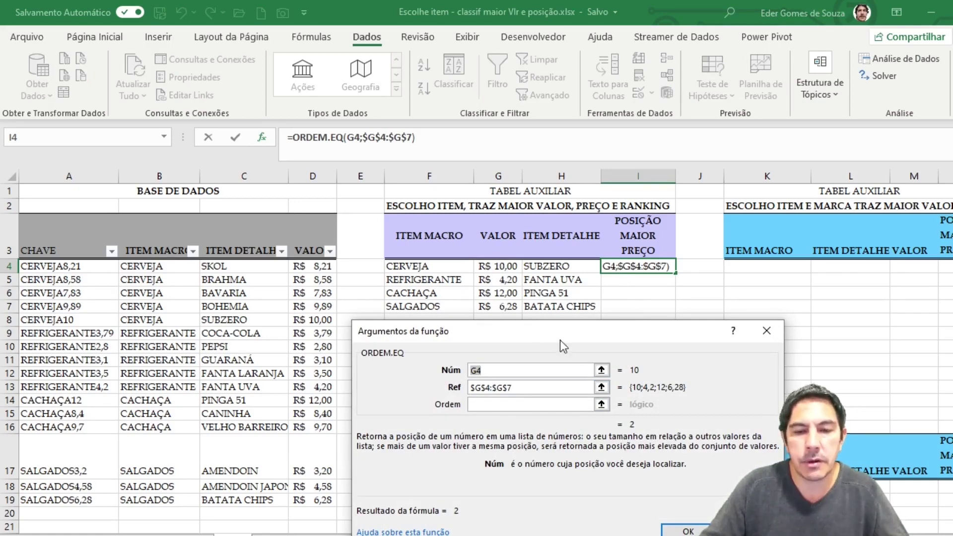
key(Return)
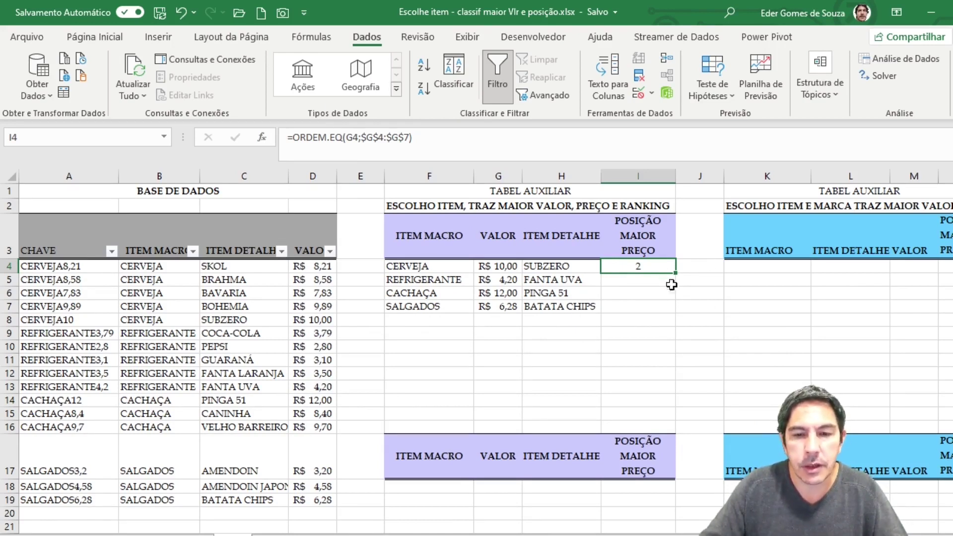
Copy the ORDEM.EQ formula from I4 down to I7 and check the rankings in the column
drag(677, 276, 678, 312)
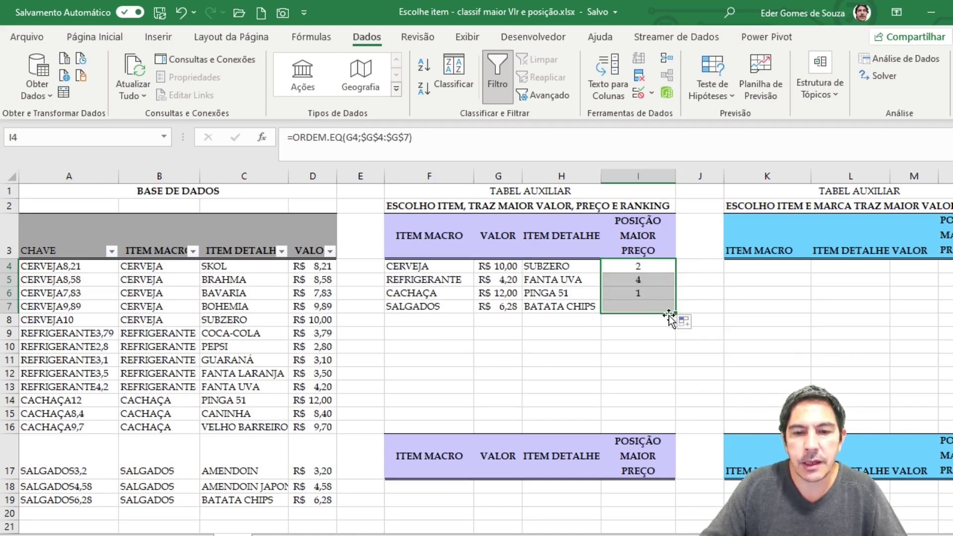
click(654, 322)
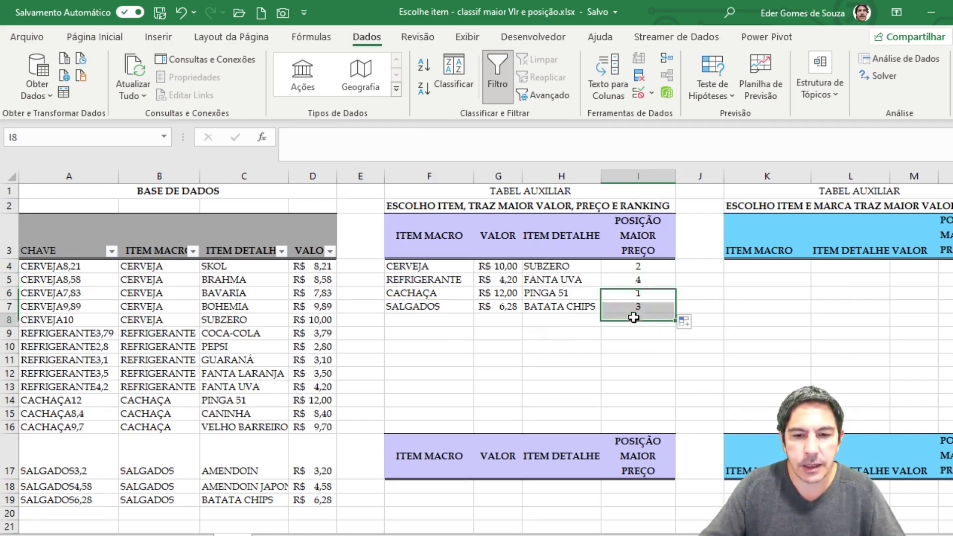
click(650, 268)
click(652, 279)
click(649, 293)
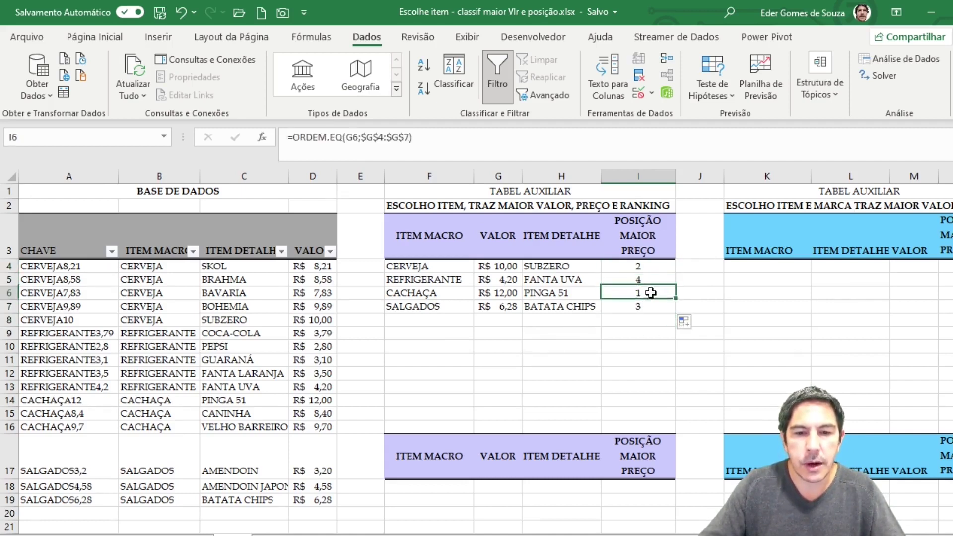
Apply the custom number format 0º to the rankings in I4:I7
click(646, 307)
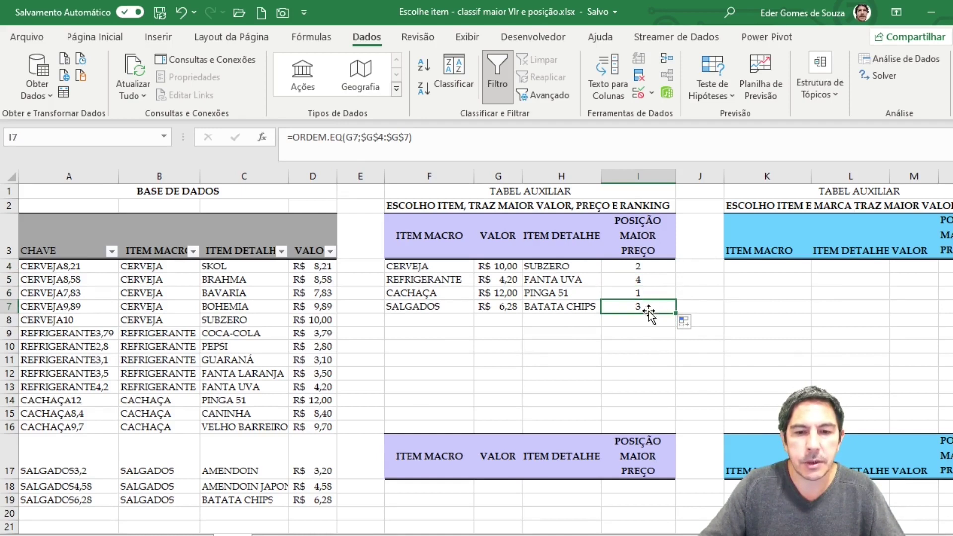
click(640, 268)
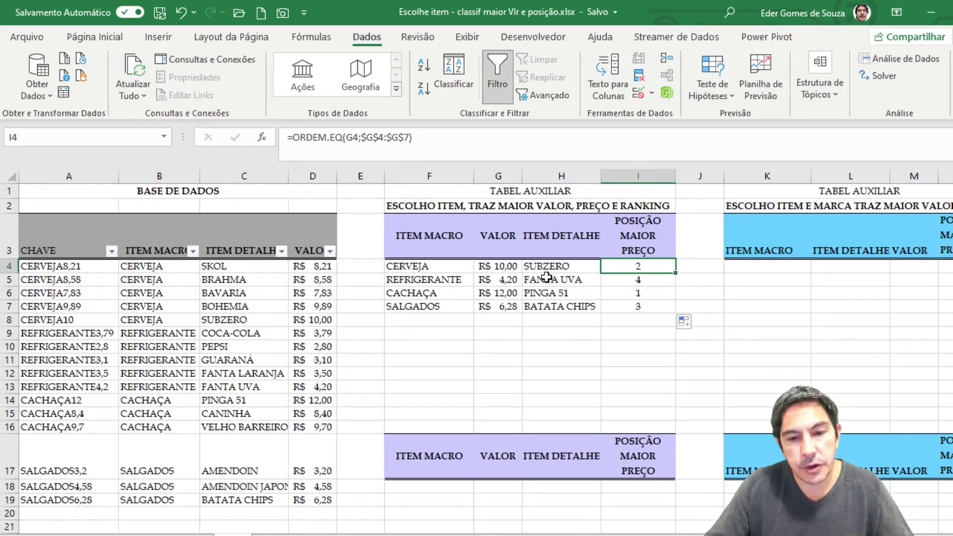
drag(646, 268, 646, 305)
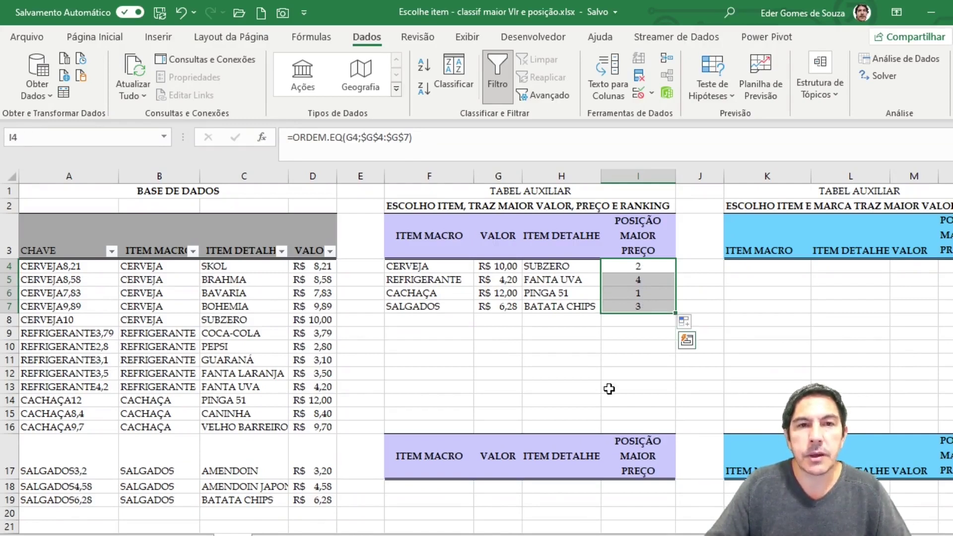
right_click(638, 281)
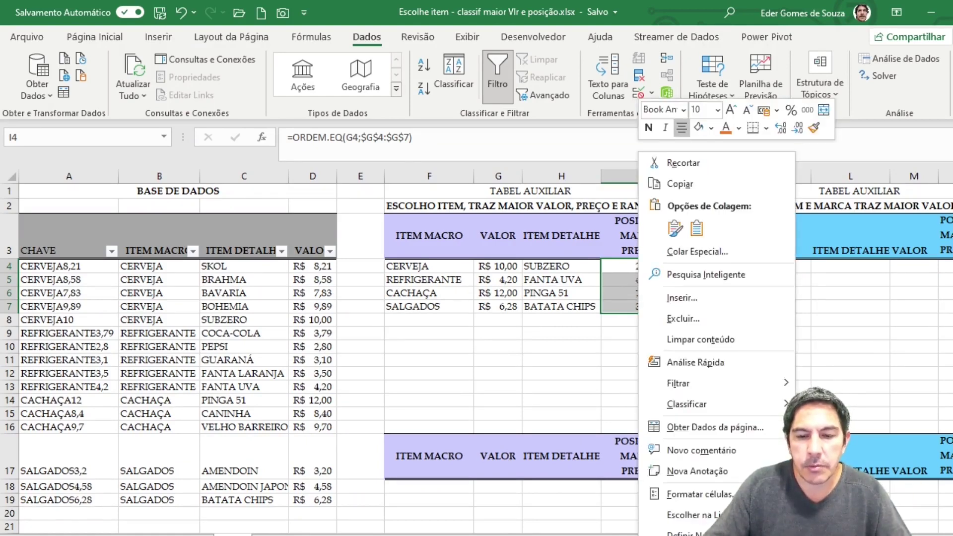
click(695, 494)
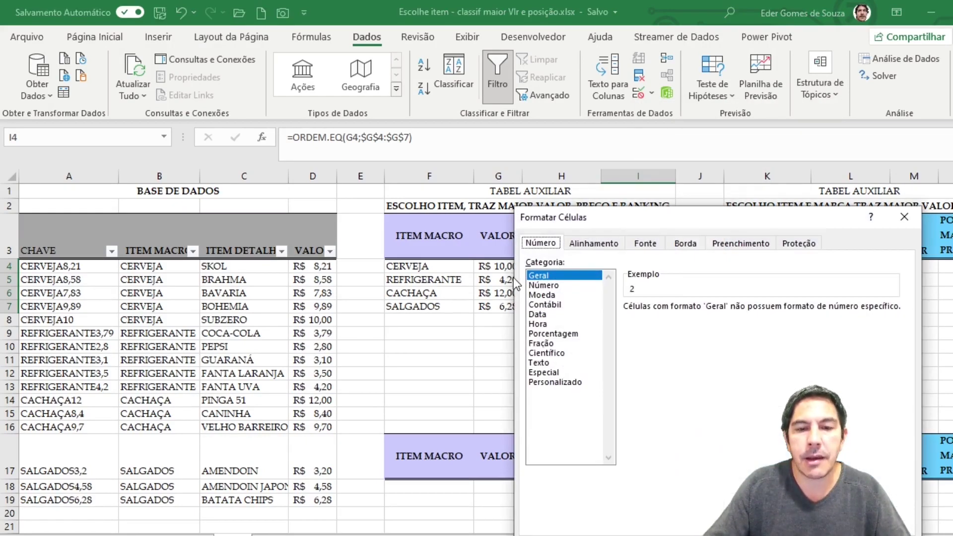
click(562, 380)
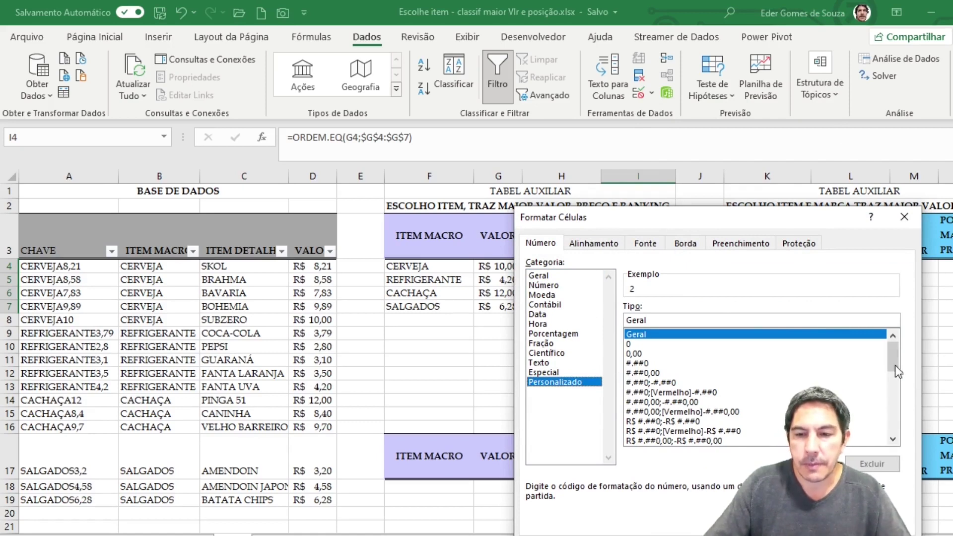
mouse_move(895, 365)
mouse_down()
mouse_move(884, 439)
mouse_move(890, 360)
mouse_up()
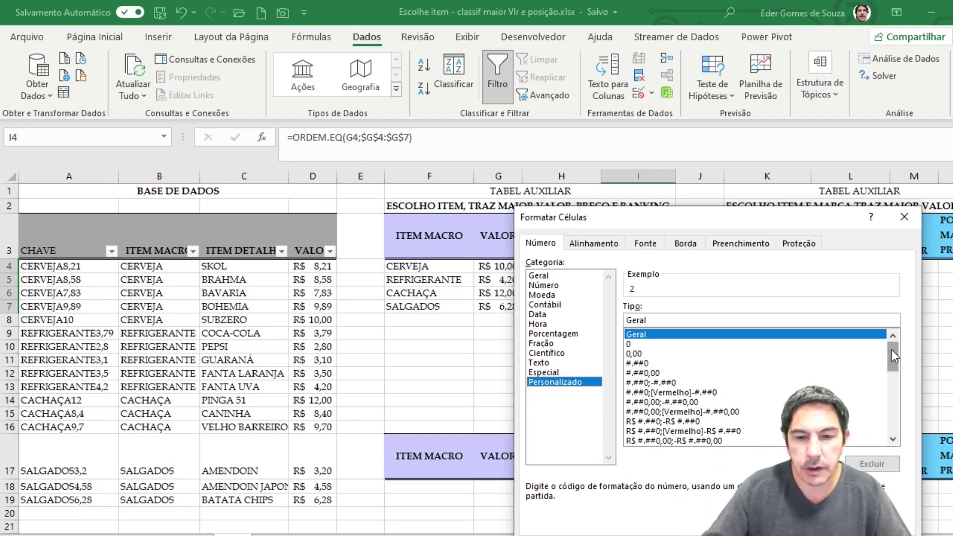
click(633, 345)
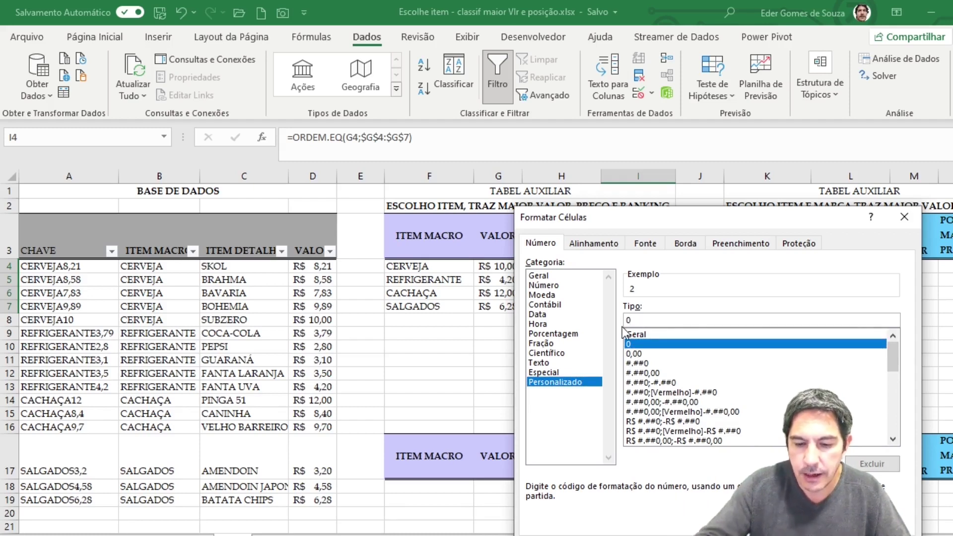
text(º)
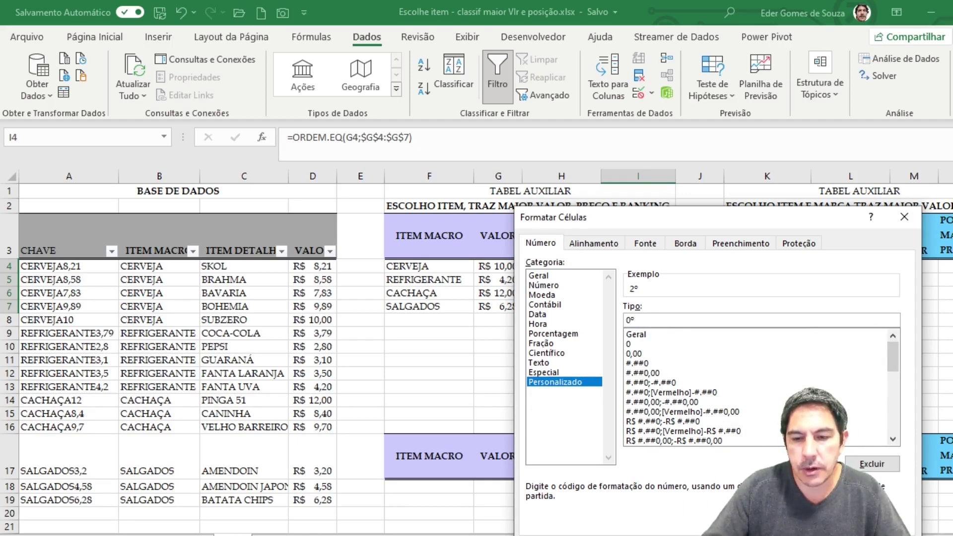
key(Return)
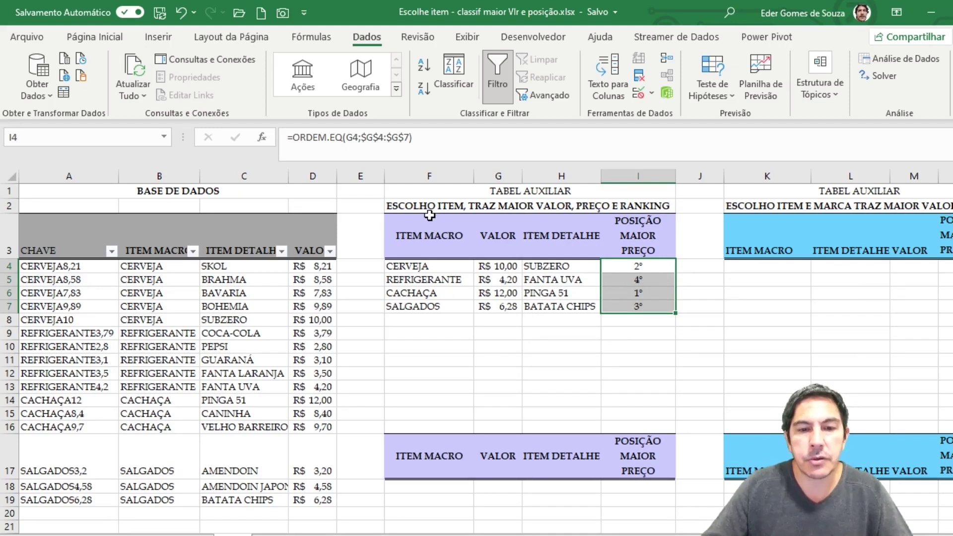
Review the item drop-down list in F4 and the item detail and ranking formulas in H4 and I4
click(434, 266)
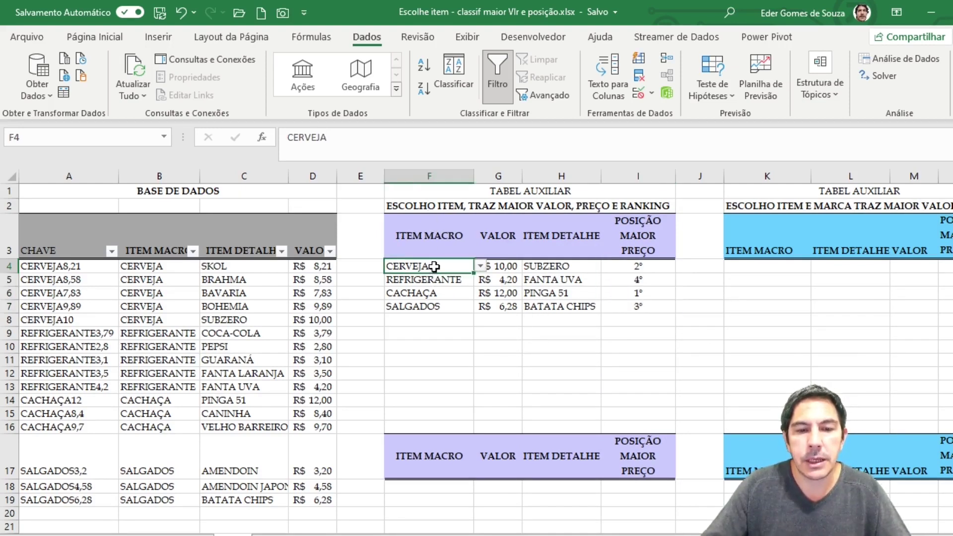
click(481, 267)
click(483, 266)
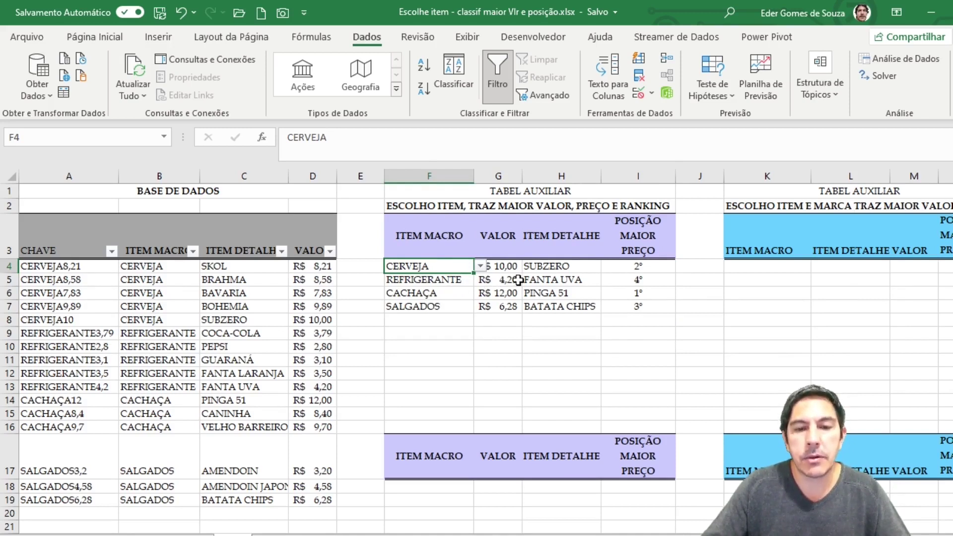
click(568, 268)
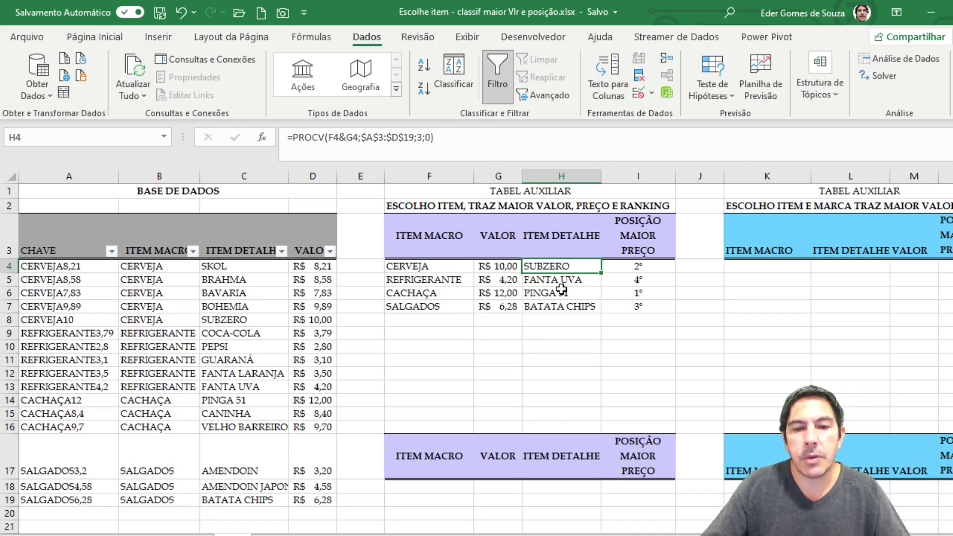
click(639, 268)
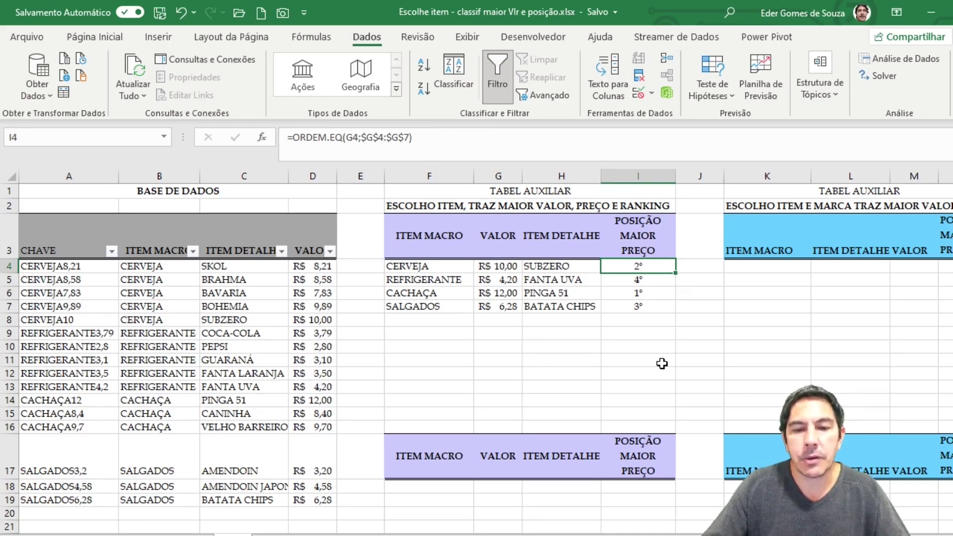
scroll(662, 364, down, 1)
Start a CLASSIFICAR formula in F18 of the lower purple table, with F4:I7 as the Matriz argument
click(447, 410)
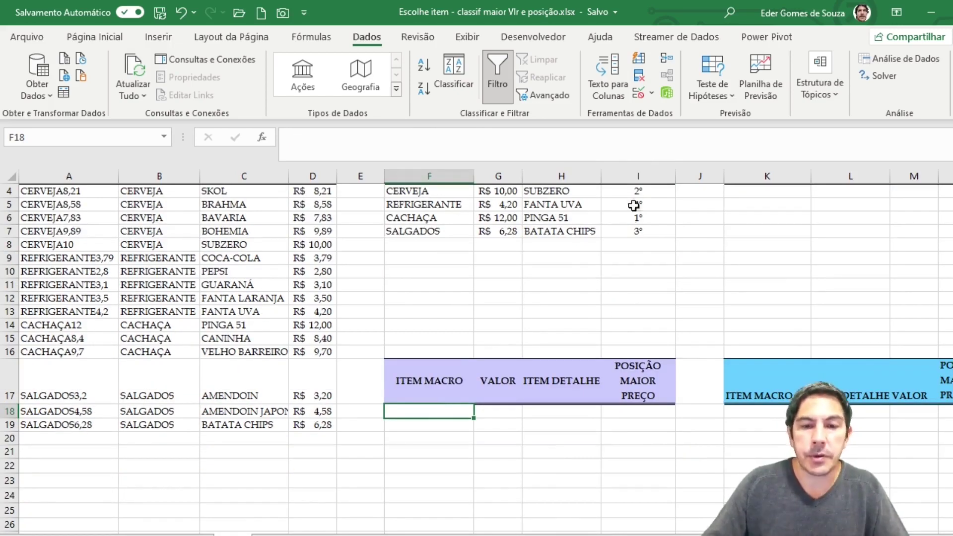
scroll(636, 218, up, 1)
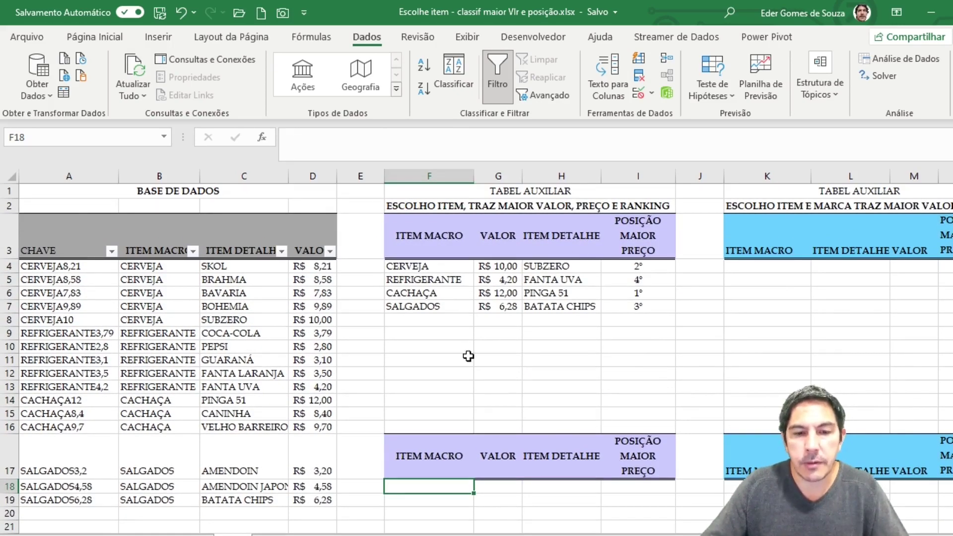
scroll(529, 361, down, 2)
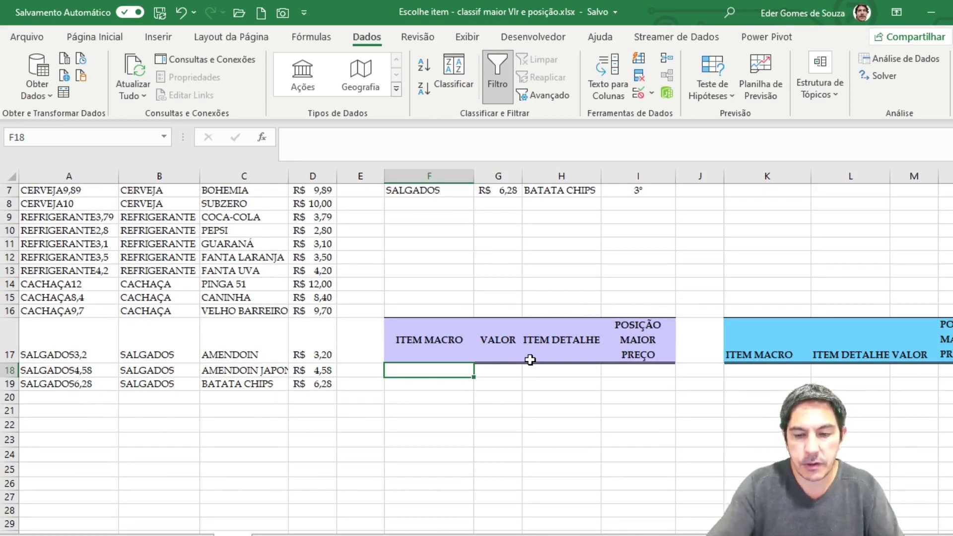
text(=clas)
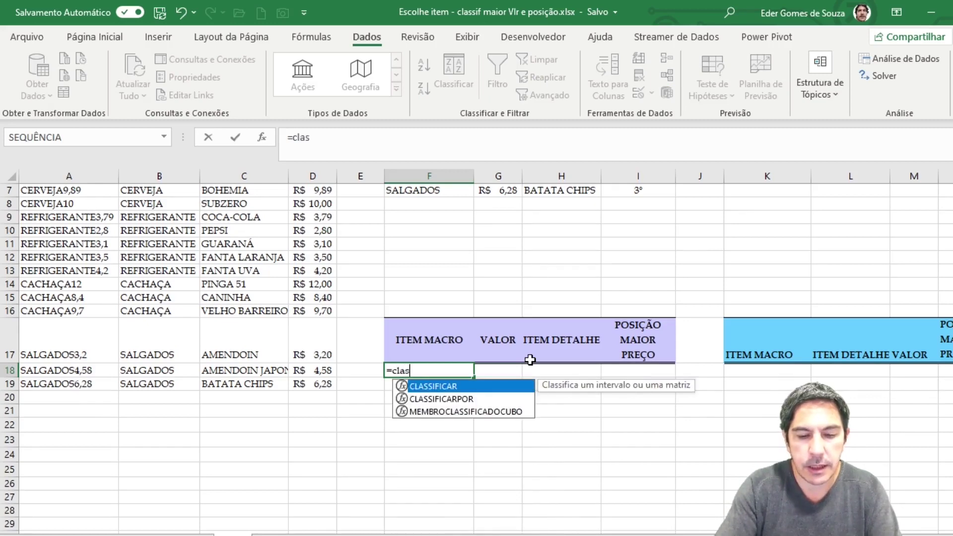
text(si)
key(Tab)
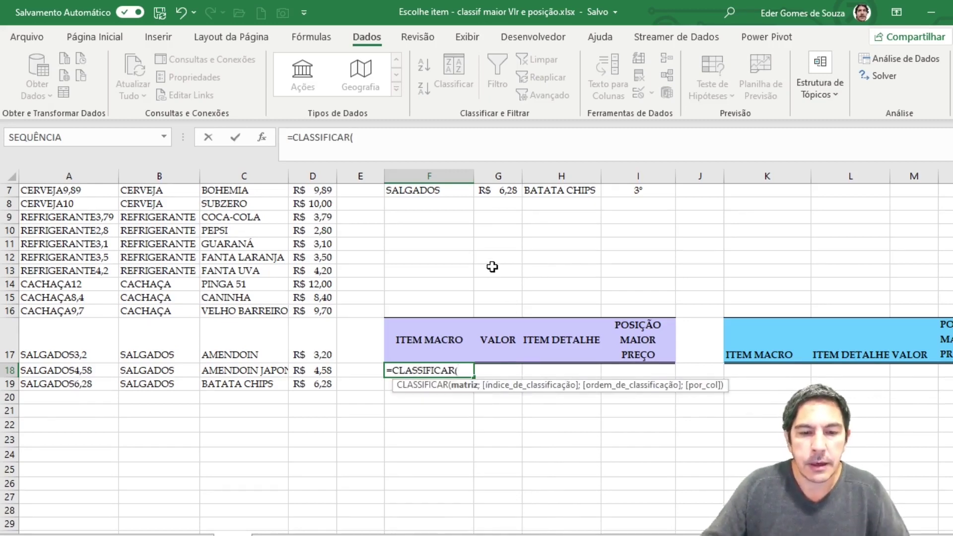
scroll(492, 268, up, 2)
click(263, 138)
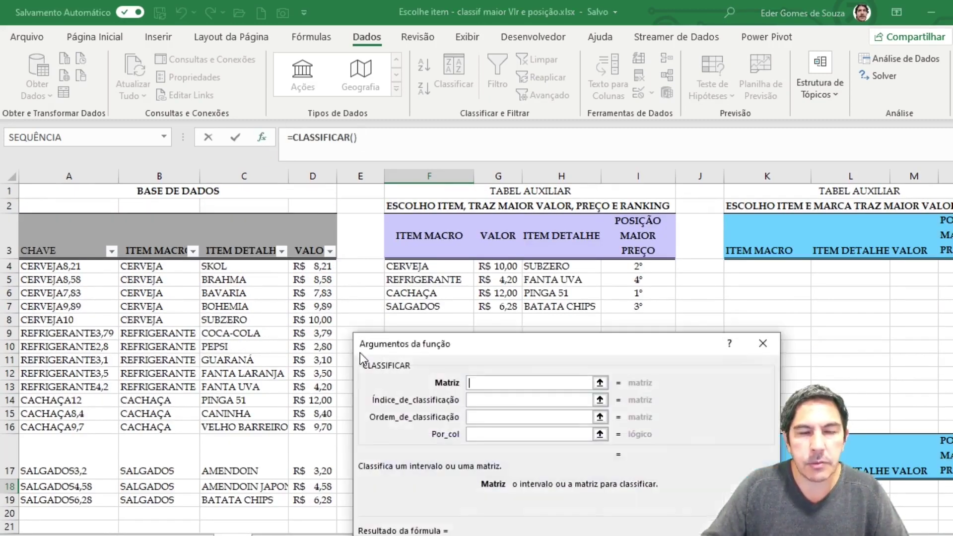
drag(513, 344, 425, 339)
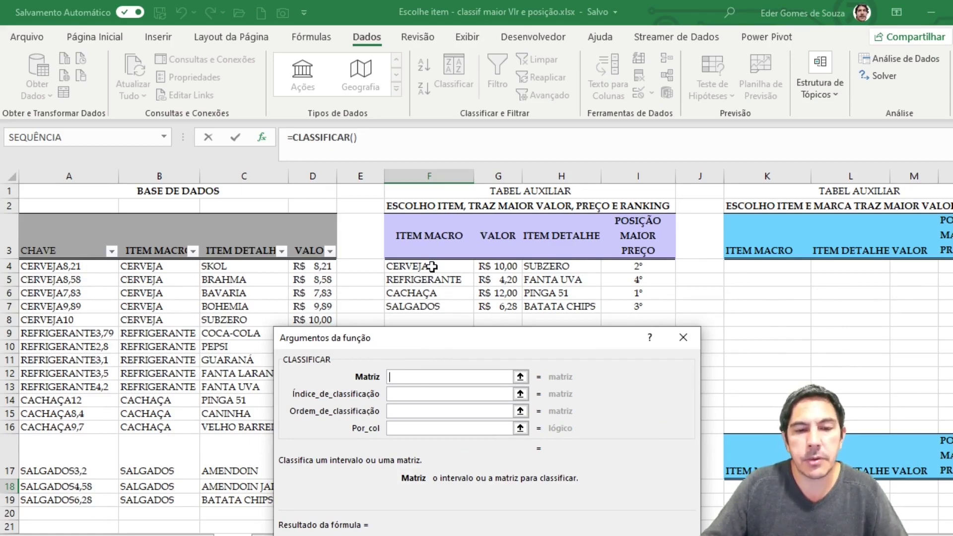
drag(431, 267, 638, 305)
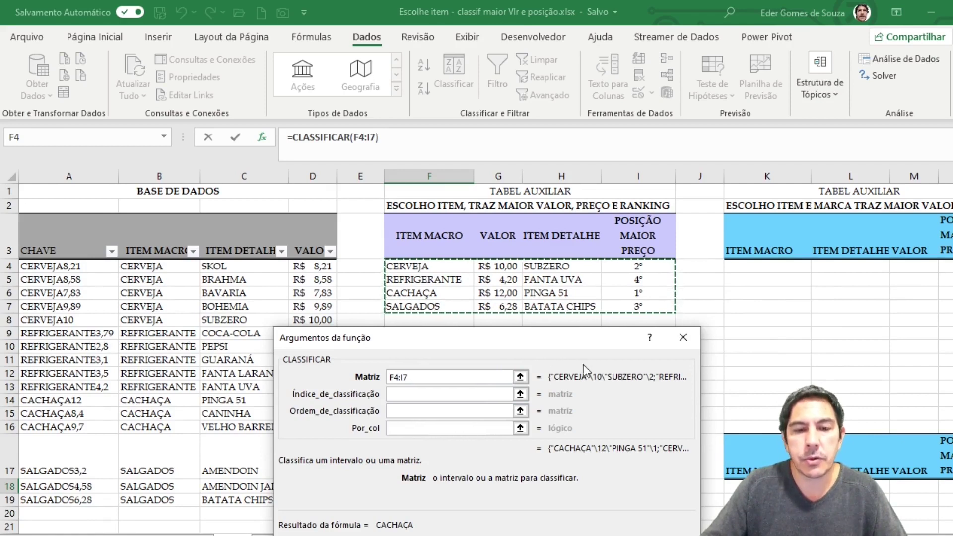
Set Índice_de_classificação to 4 and Ordem_de_classificação to 1, and accept the CLASSIFICAR formula
click(397, 394)
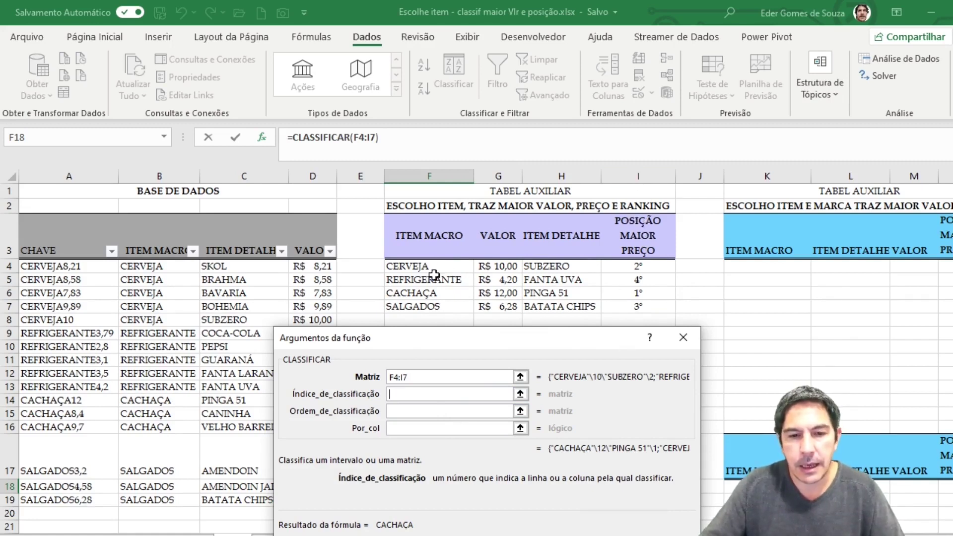
text(4)
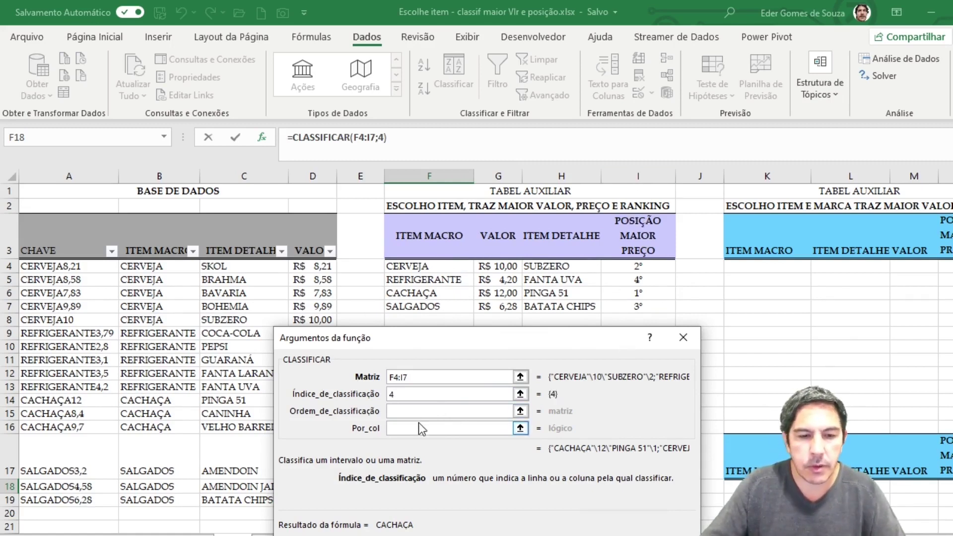
click(414, 410)
drag(496, 348, 518, 268)
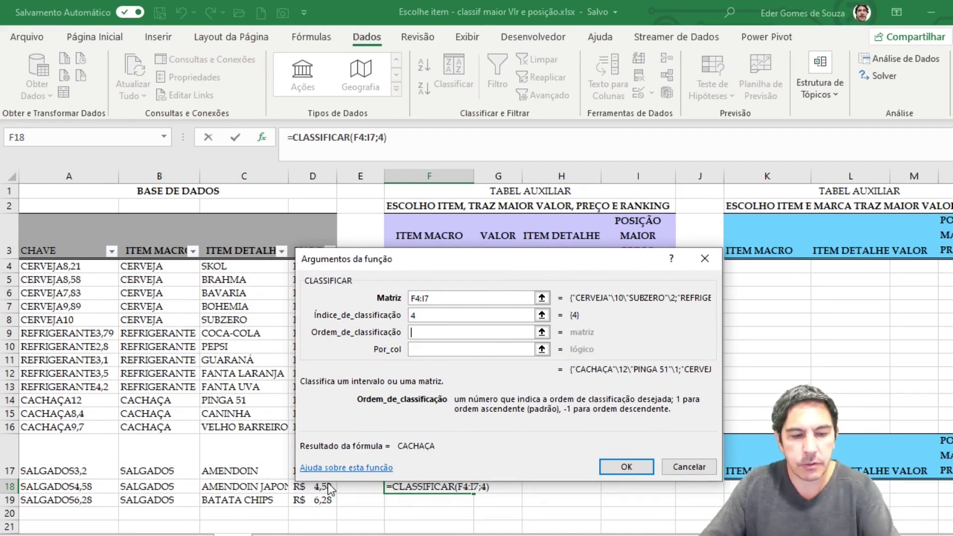
text(1)
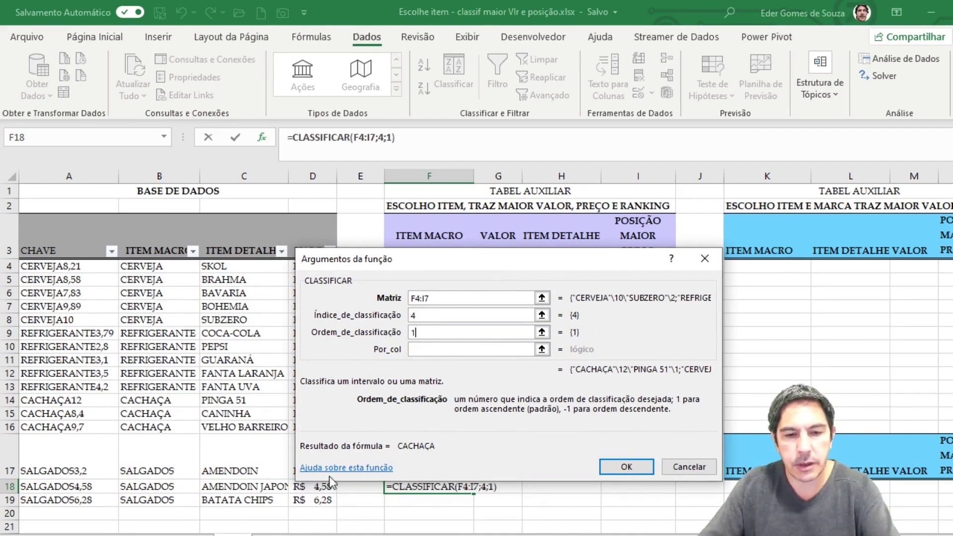
click(621, 470)
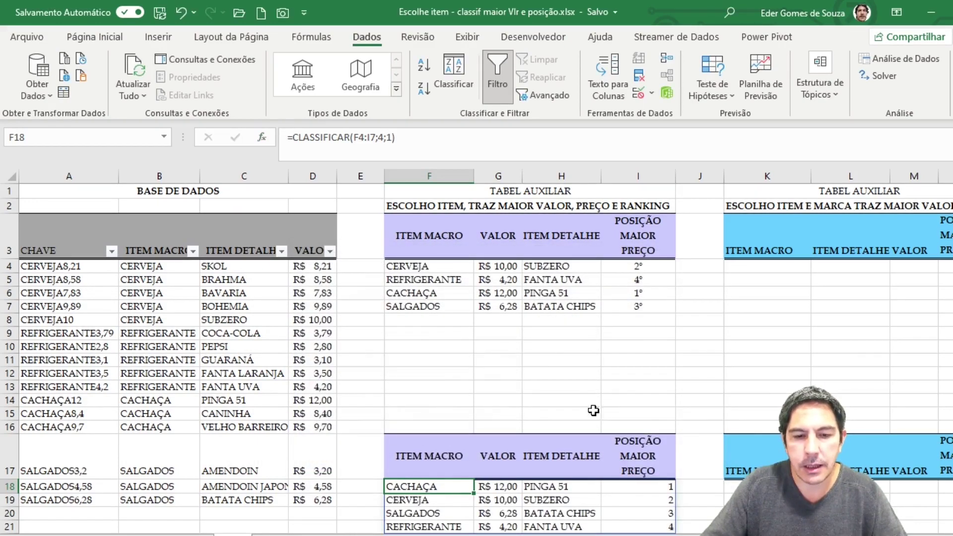
Apply the custom number format 0º to the sorted table's rankings in I18:I21
scroll(594, 410, down, 3)
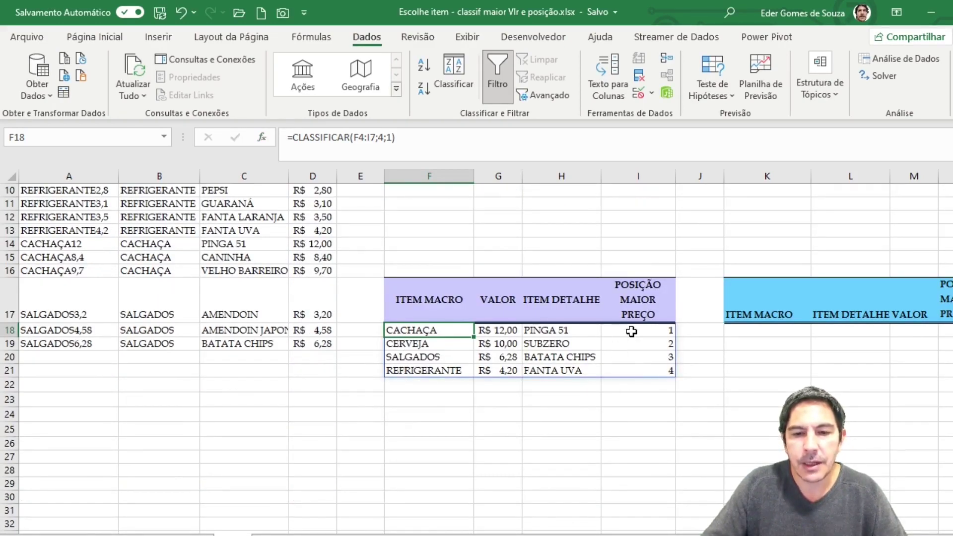
click(629, 331)
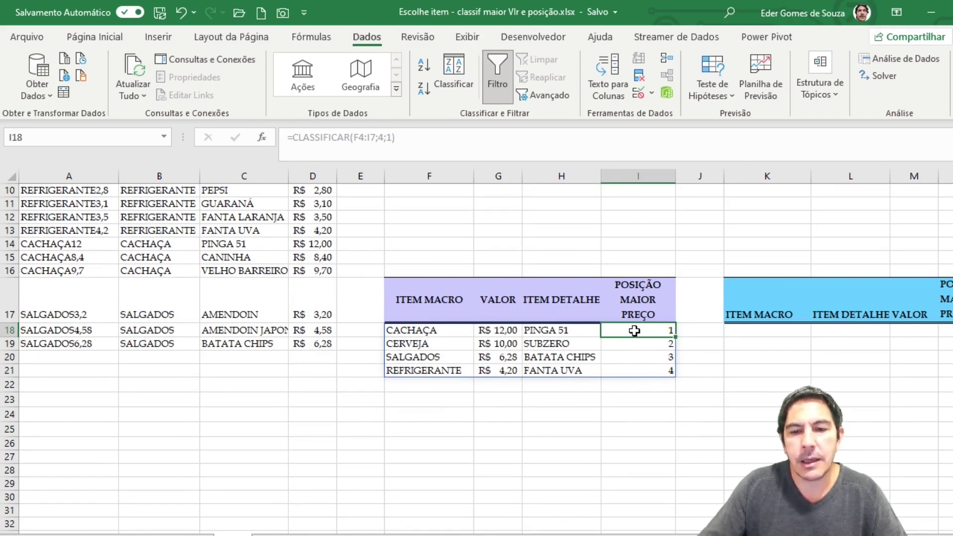
drag(629, 331, 640, 374)
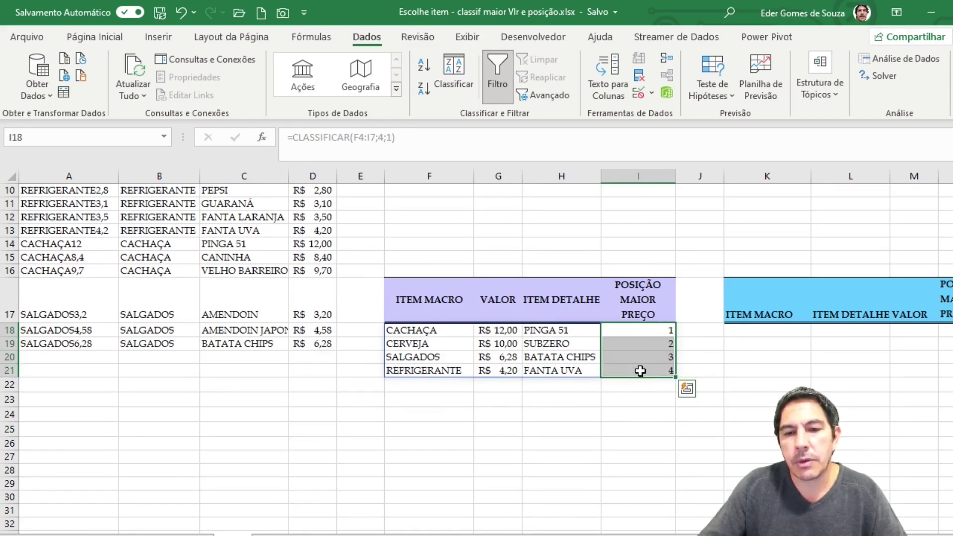
right_click(642, 356)
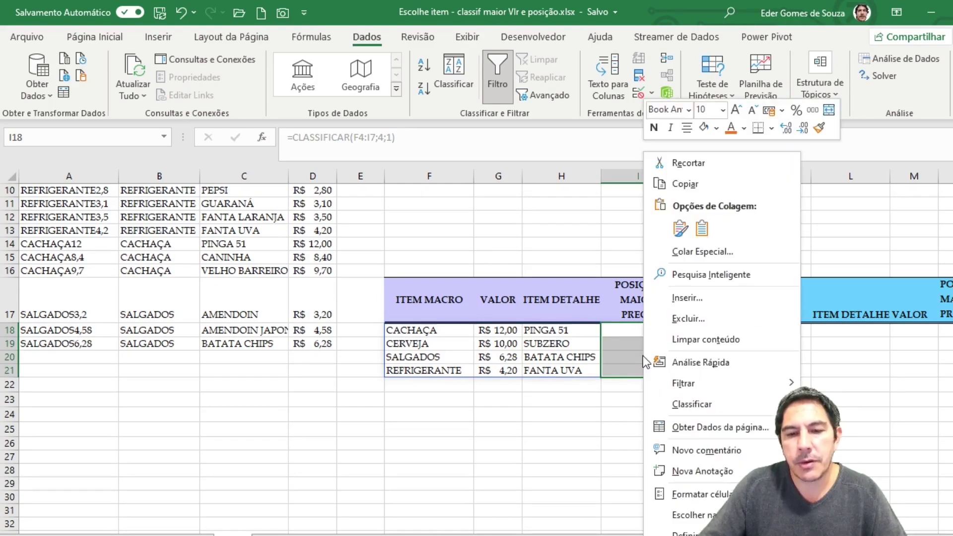
click(714, 492)
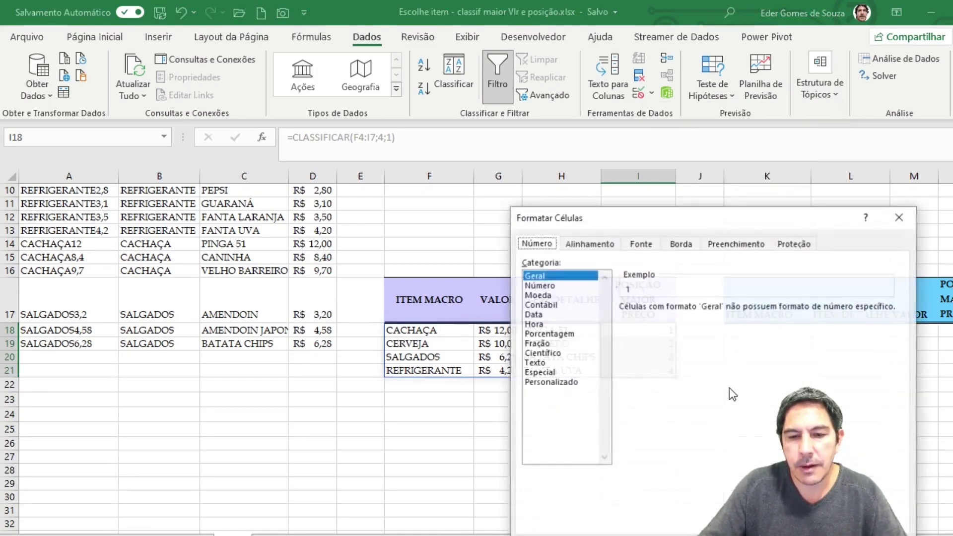
click(552, 382)
click(639, 345)
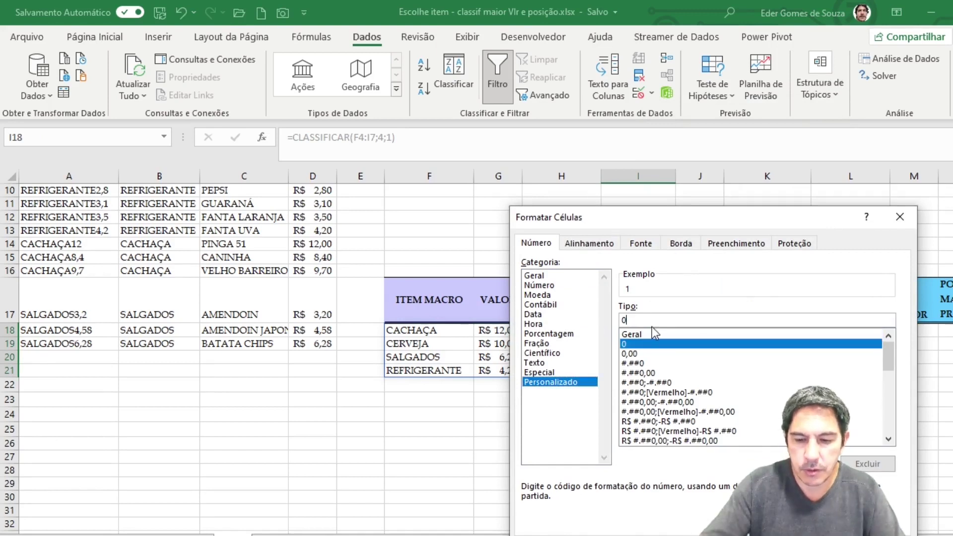
click(652, 327)
text(º)
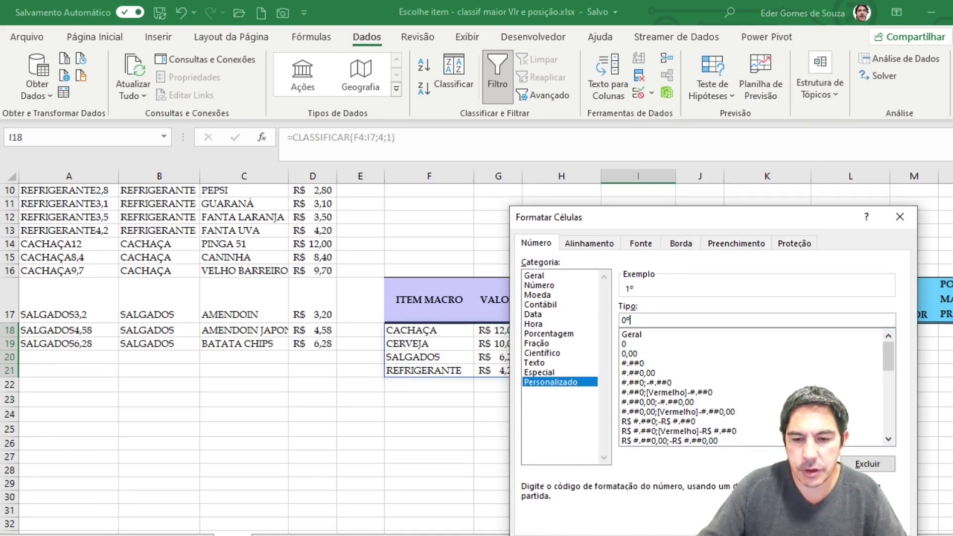
key(Return)
key(Down)
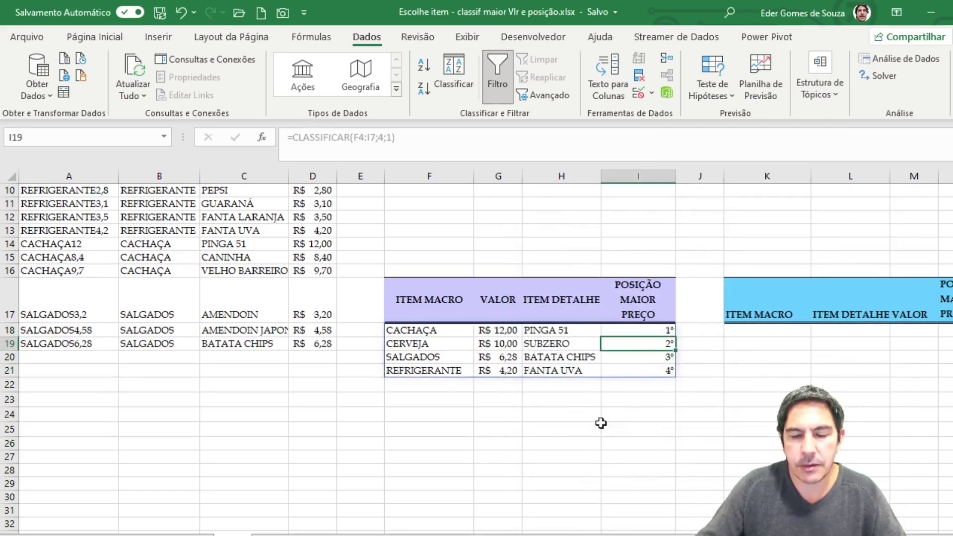
Review the sorted purple table and the empty blue auxiliary table for choosing item and brand, starting at K4
scroll(665, 437, up, 3)
scroll(747, 403, down, 2)
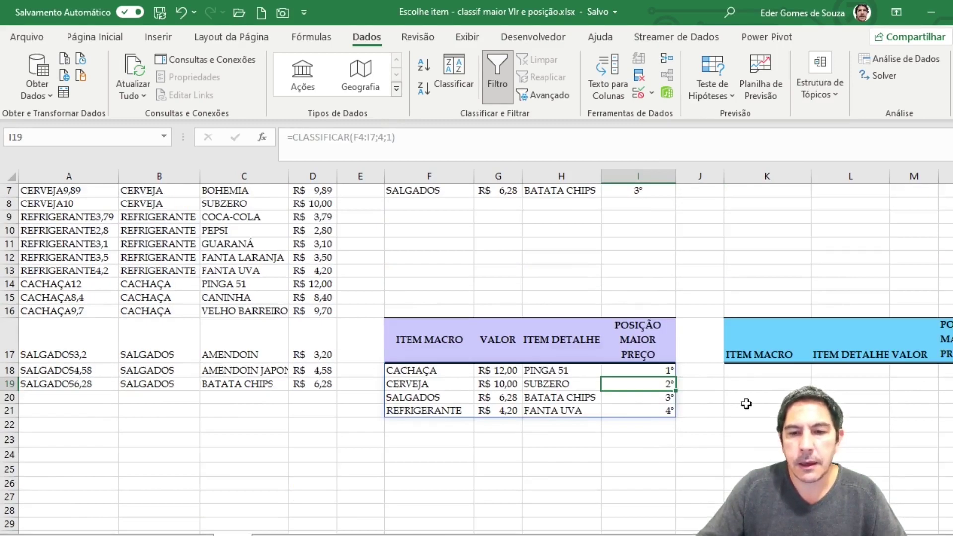
scroll(774, 357, up, 2)
click(799, 205)
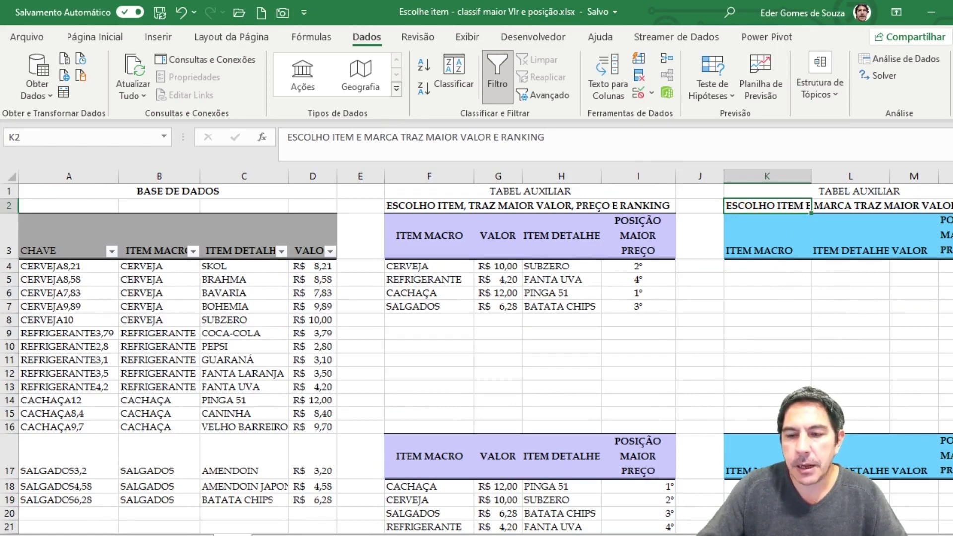
scroll(663, 261, right, 2)
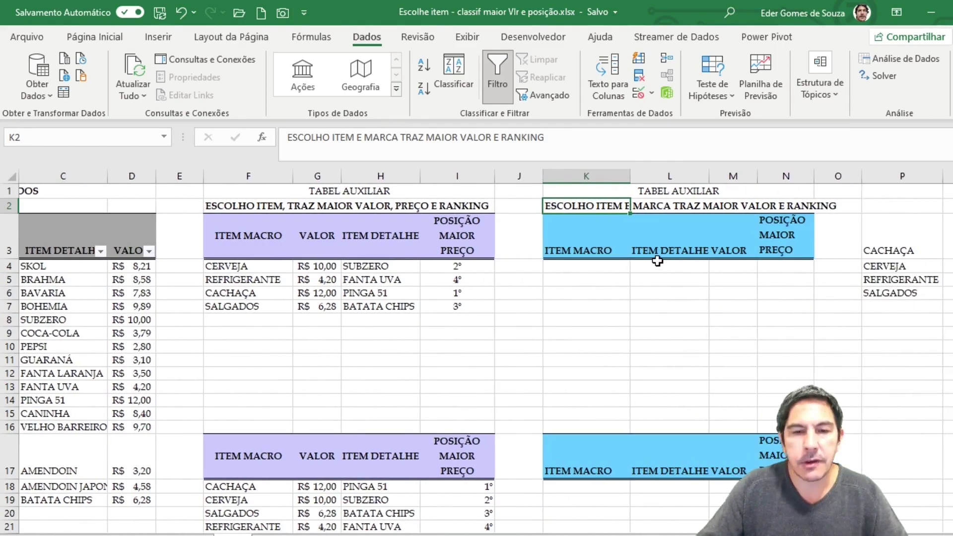
click(704, 278)
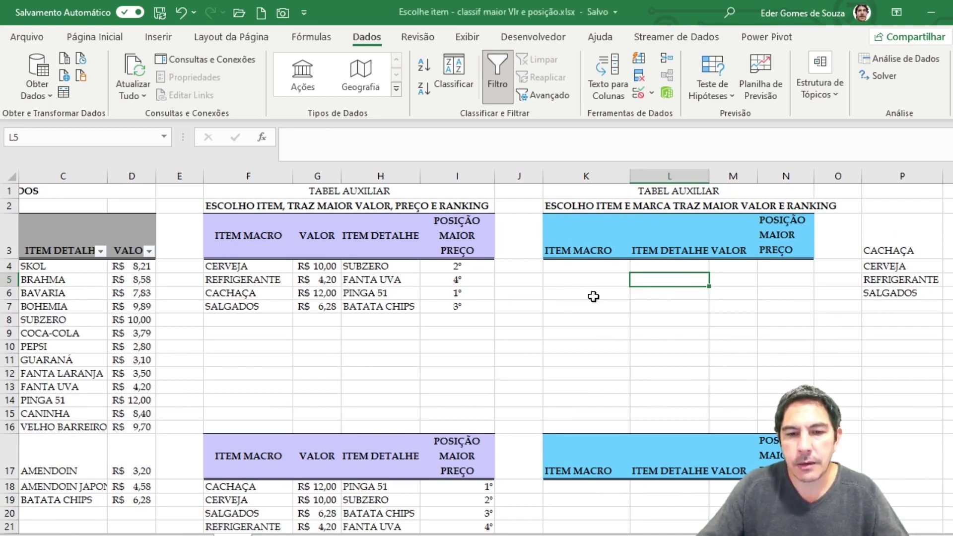
click(588, 266)
click(594, 347)
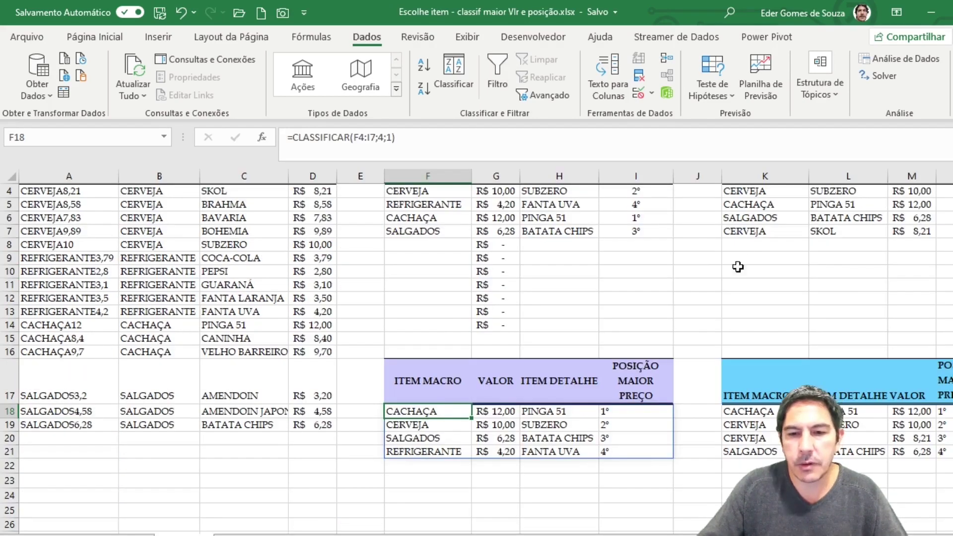
On the completed example sheet, examine the item and detail drop-down cells K4 and L4 and the MÁXIMOSES value formula in M4
scroll(739, 273, up, 3)
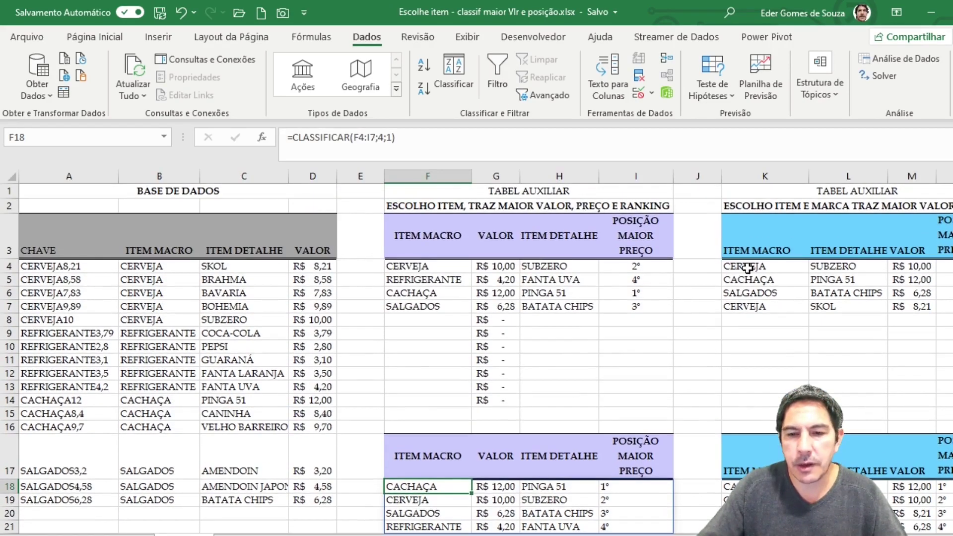
click(748, 268)
key(Down)
key(Down)
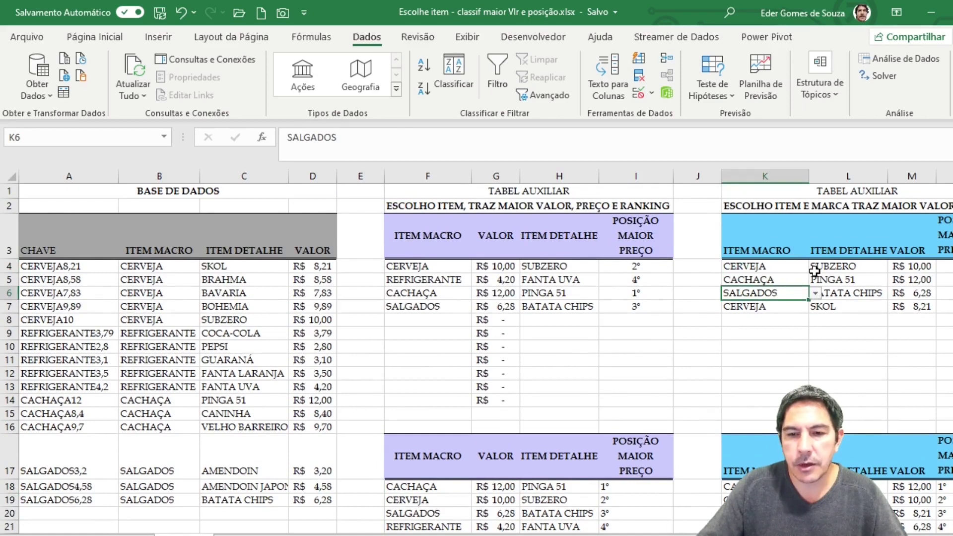
click(765, 269)
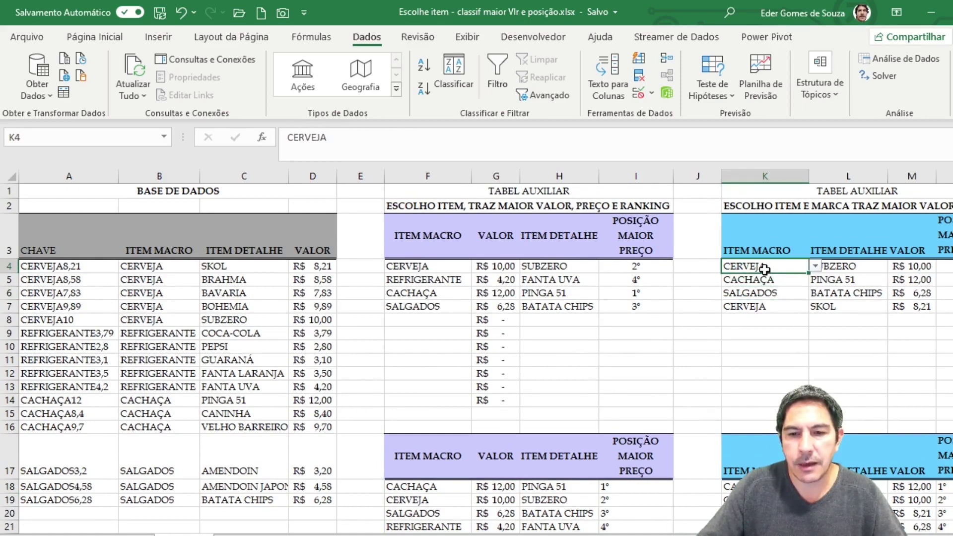
key(Right)
click(897, 267)
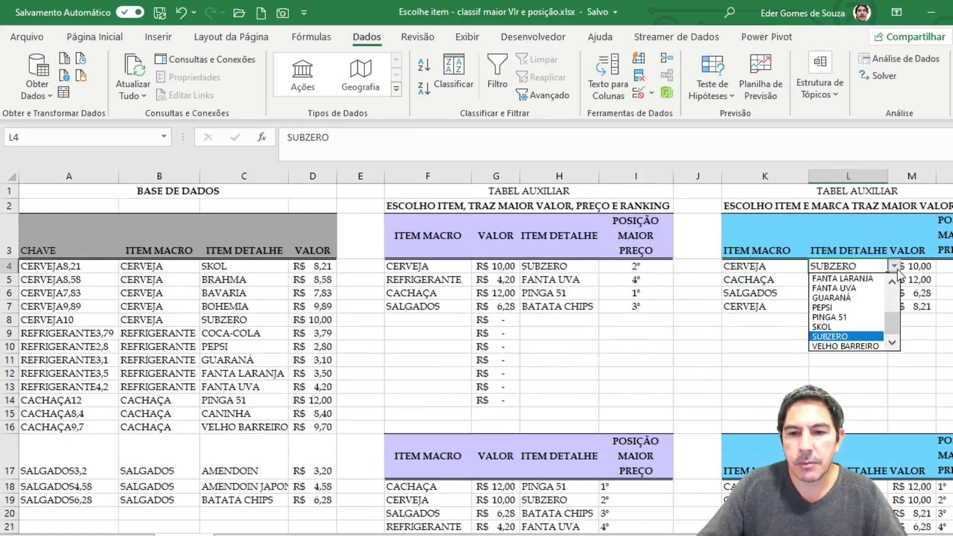
click(897, 268)
click(921, 272)
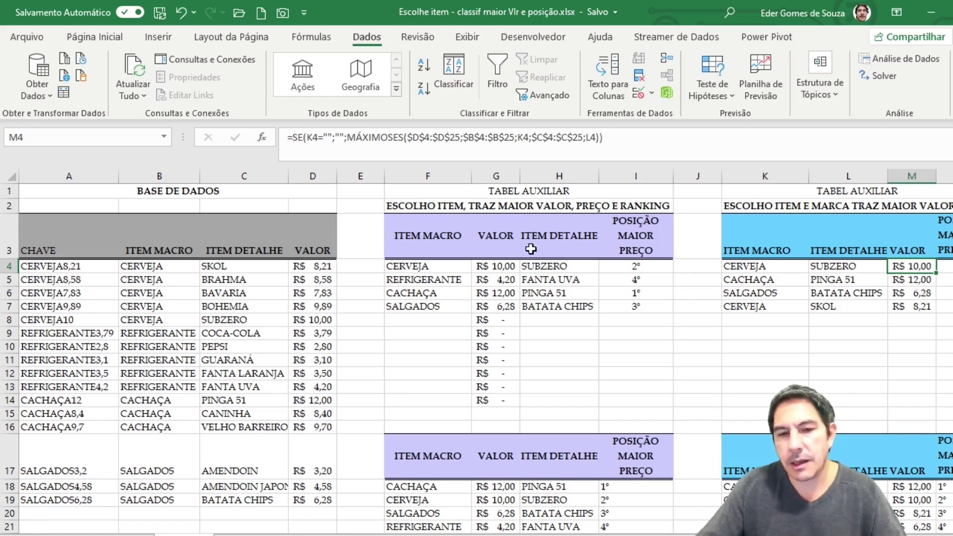
Compare the item selection in F4:F5 of the purple table with the item and detail selections in K4 and L4
click(422, 268)
click(419, 281)
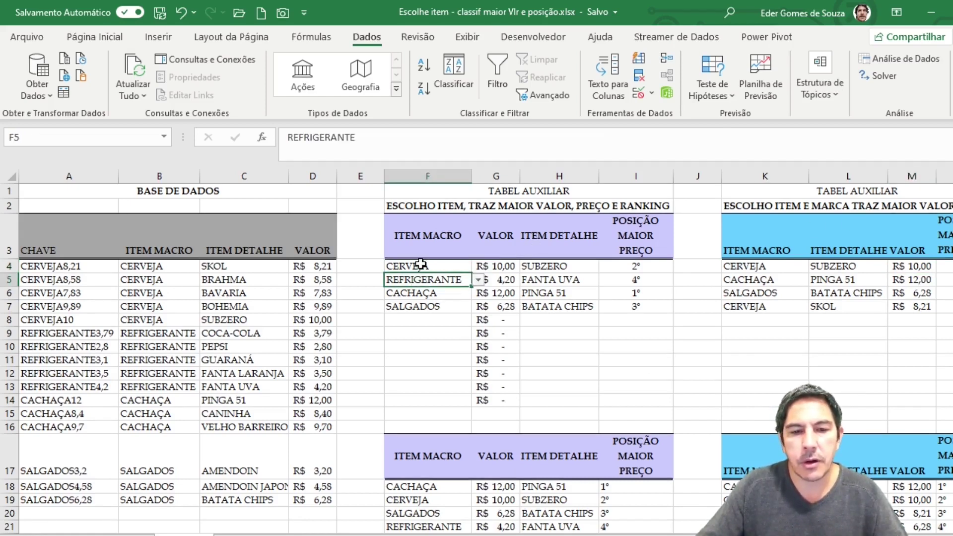
click(422, 268)
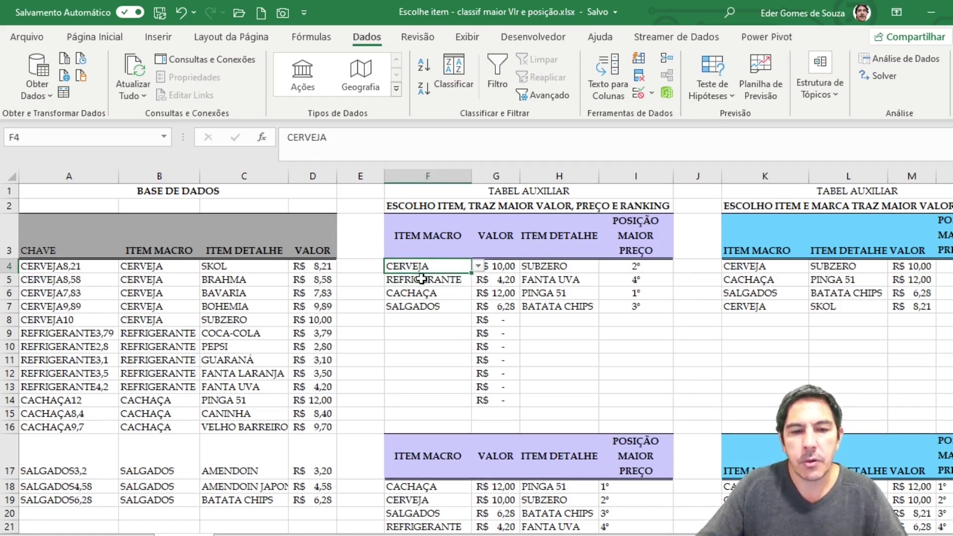
click(858, 268)
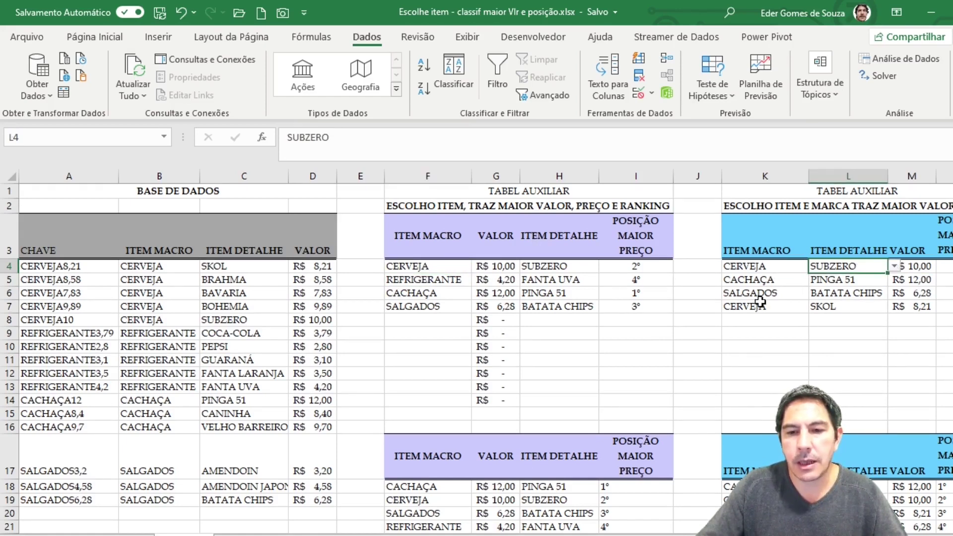
click(755, 267)
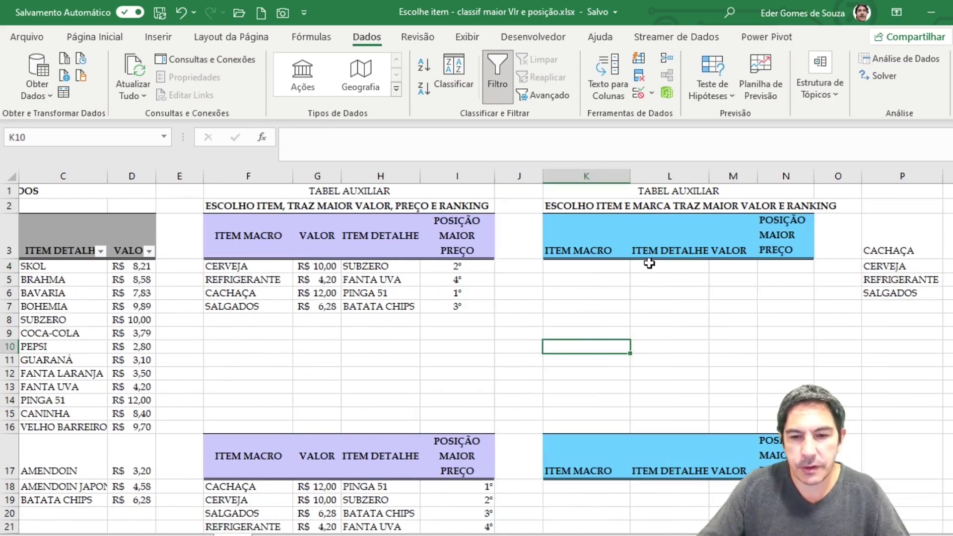
Back on the working sheet, copy only the validation of F4 to K4:K7 of the blue table, using Colar especial with Validação
click(583, 269)
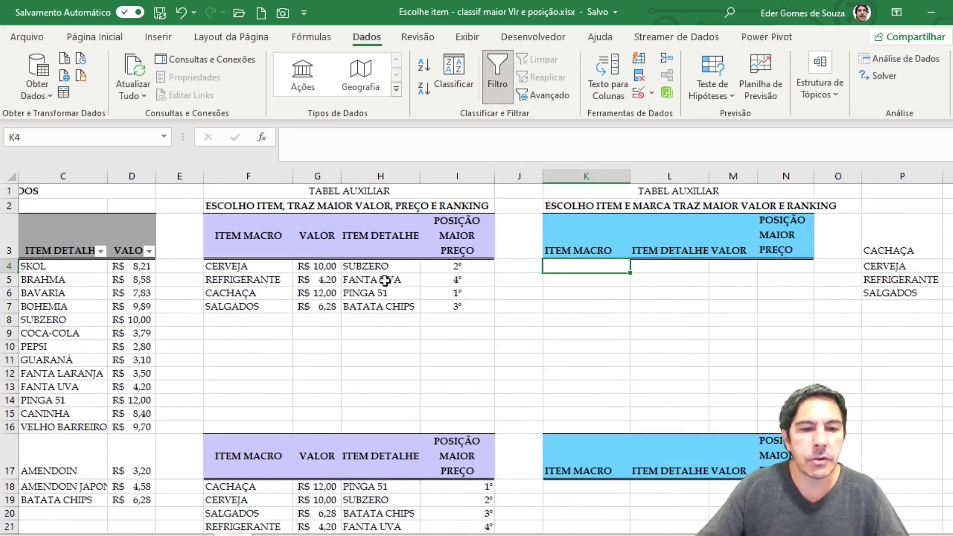
click(233, 269)
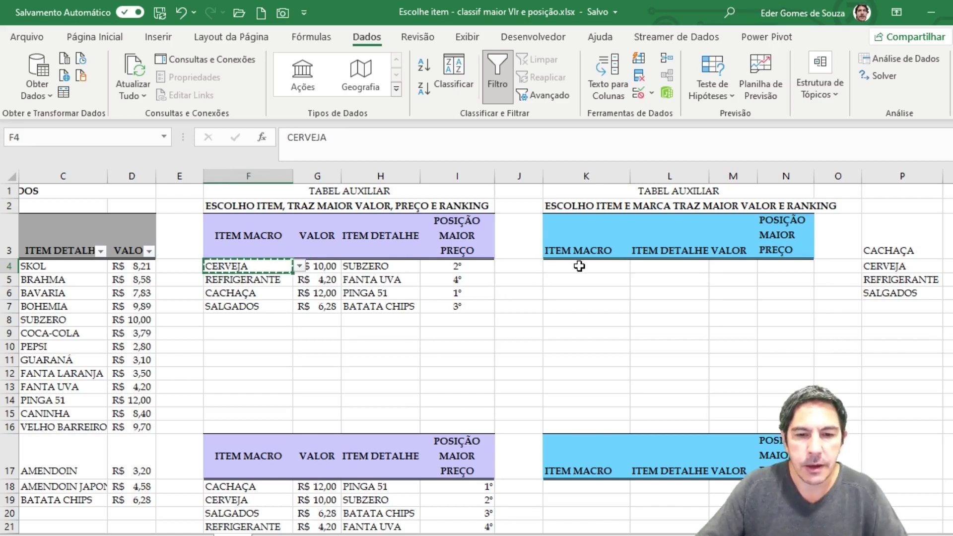
drag(579, 266, 580, 310)
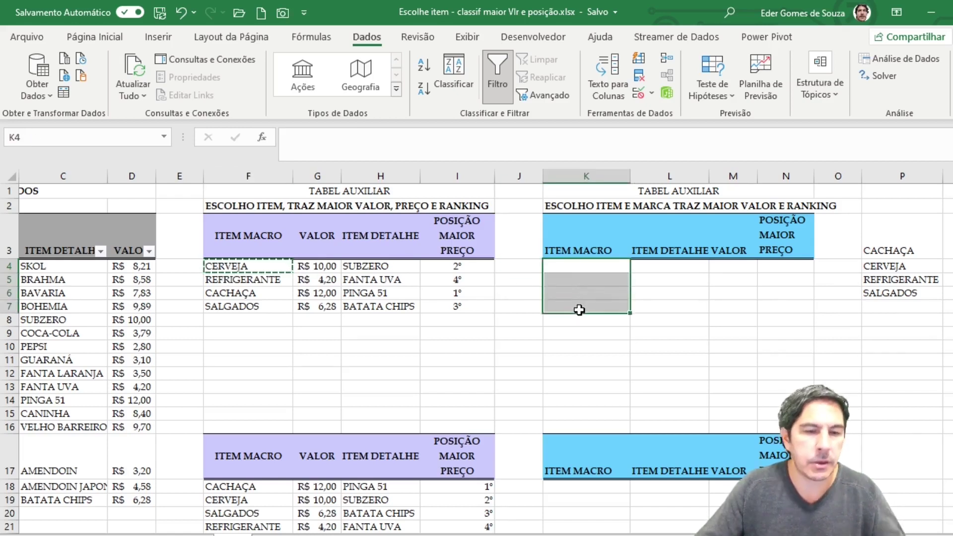
right_click(574, 278)
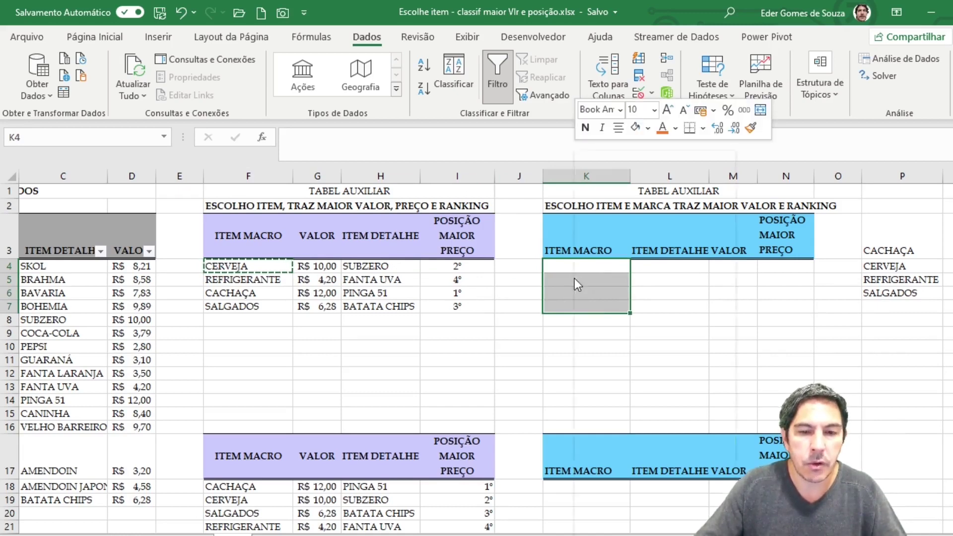
click(637, 253)
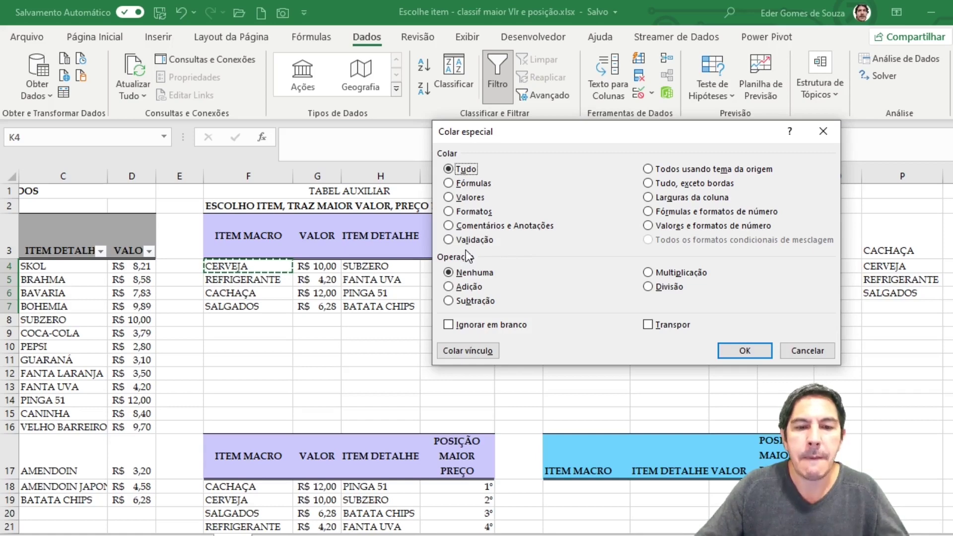
click(459, 241)
click(753, 354)
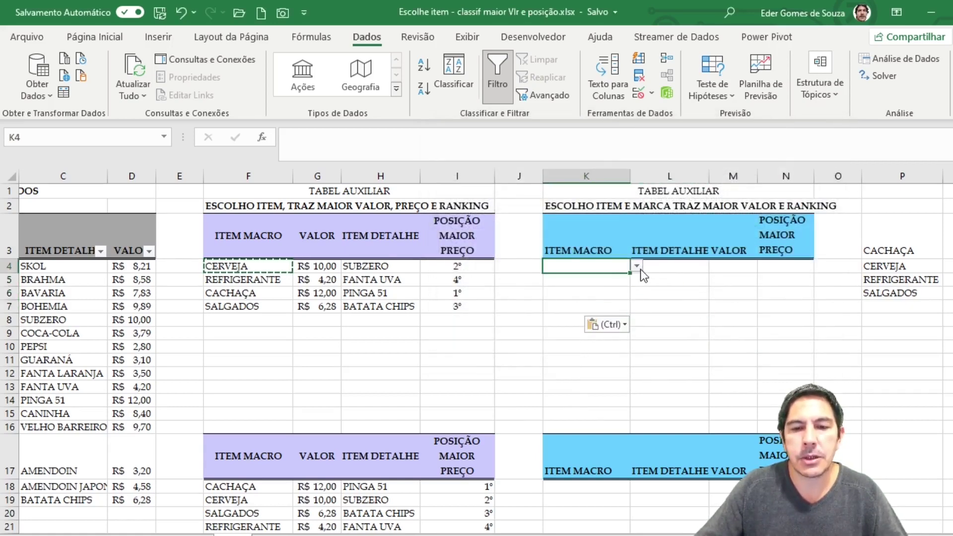
Check the item options offered by the drop-down list in K4
click(638, 267)
click(639, 268)
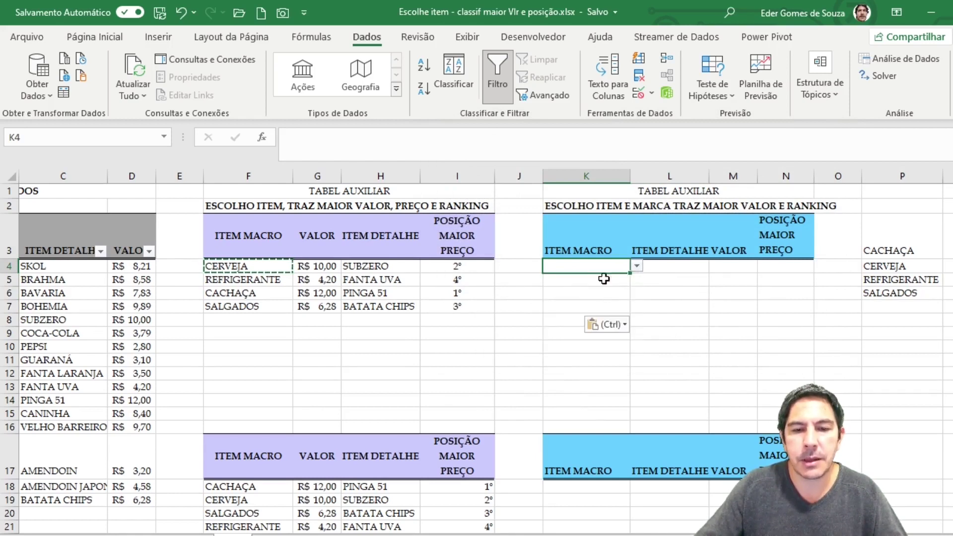
click(637, 268)
click(638, 268)
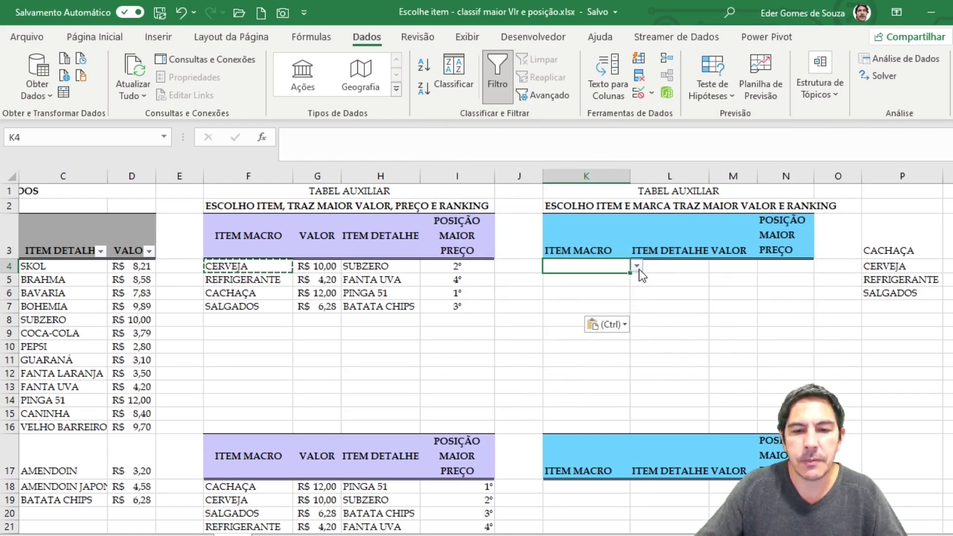
click(639, 269)
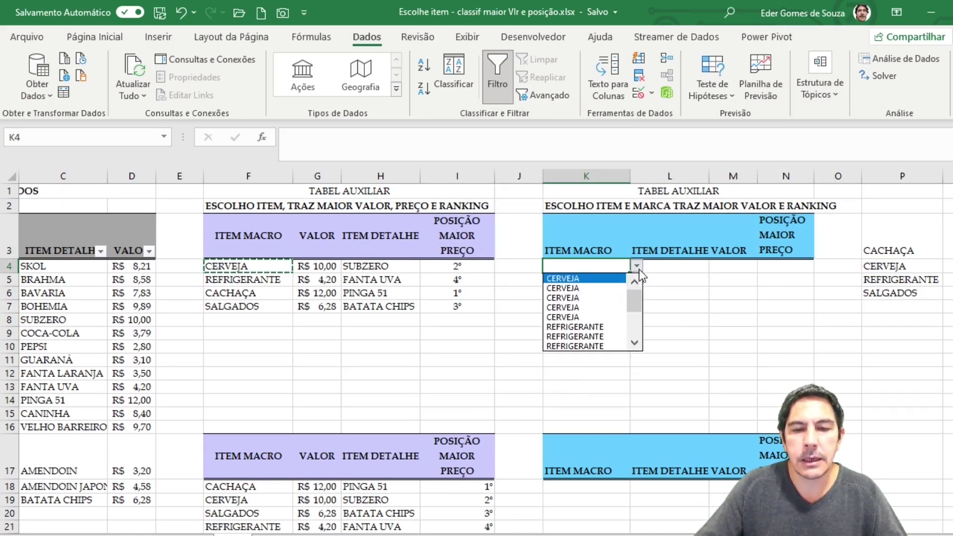
click(645, 270)
Add a Lista data validation to L4 with =$C$4:$C$19 as its source
click(681, 267)
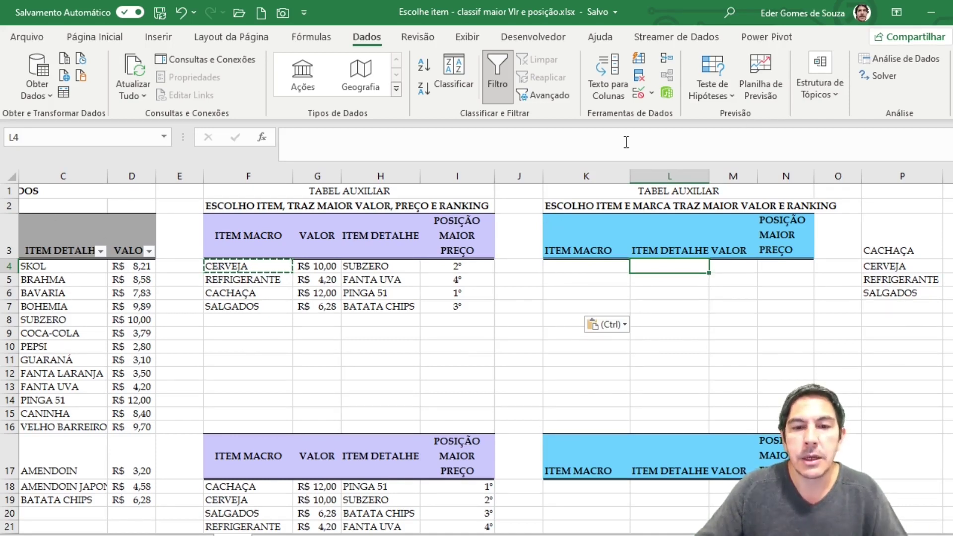
click(639, 92)
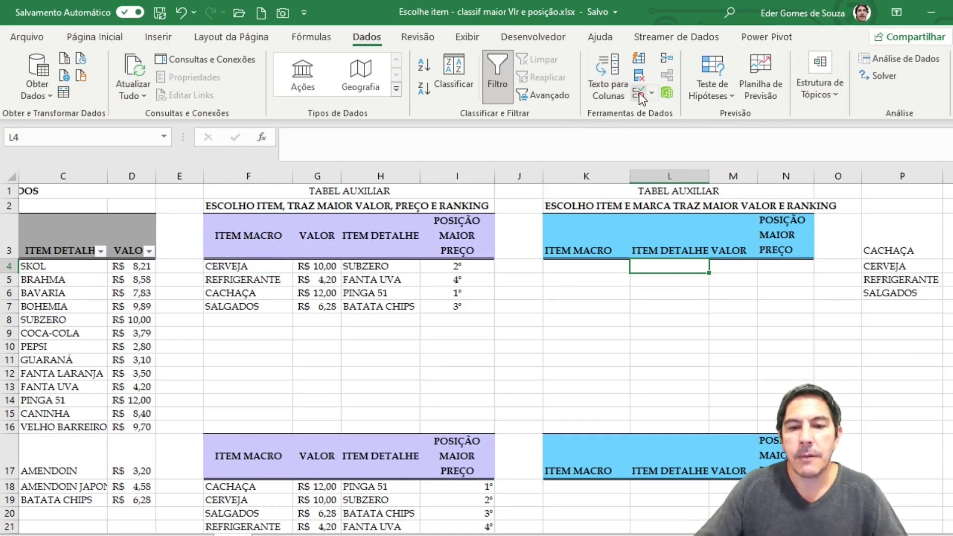
click(428, 333)
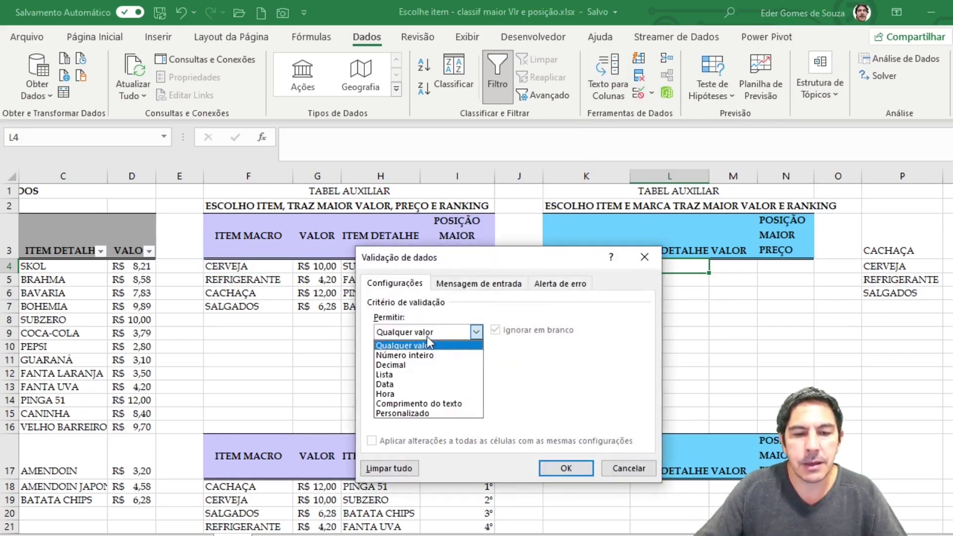
click(394, 377)
click(594, 392)
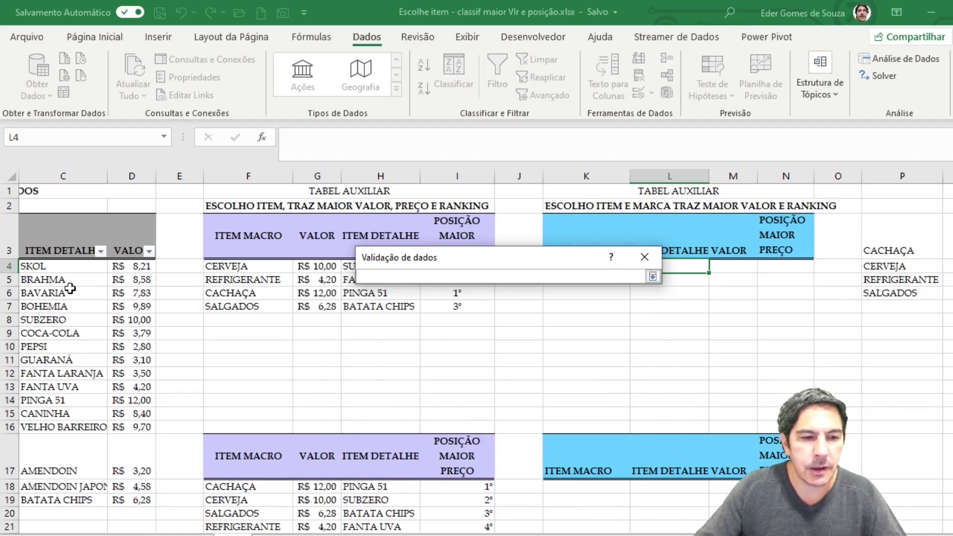
drag(66, 274, 75, 428)
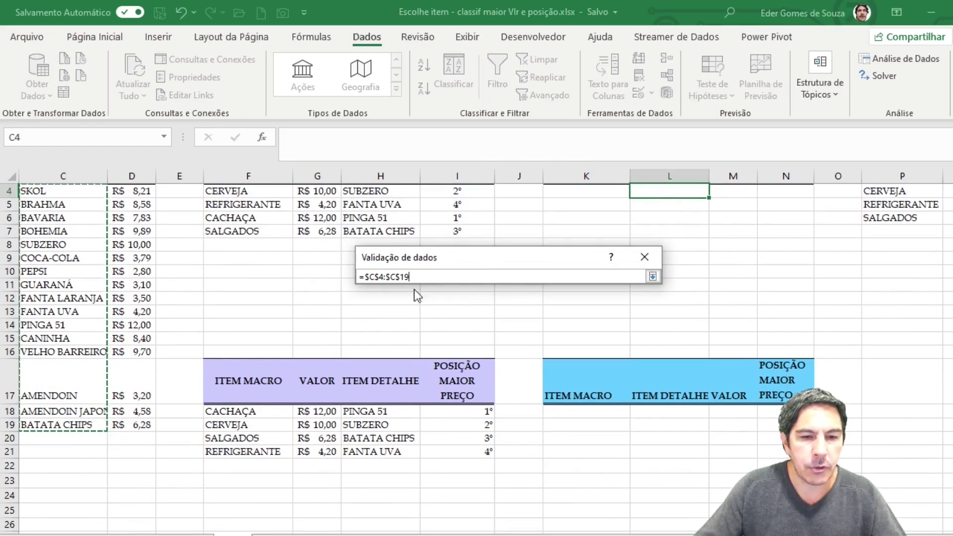
click(653, 277)
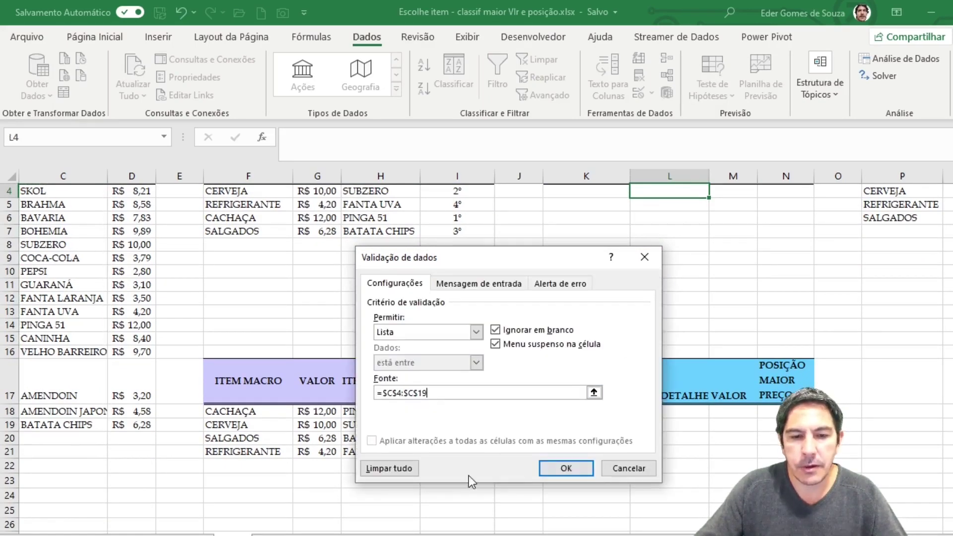
click(561, 468)
Copy only the validation of L4 to L5:L7, using Colar especial with Validação
scroll(761, 292, up, 1)
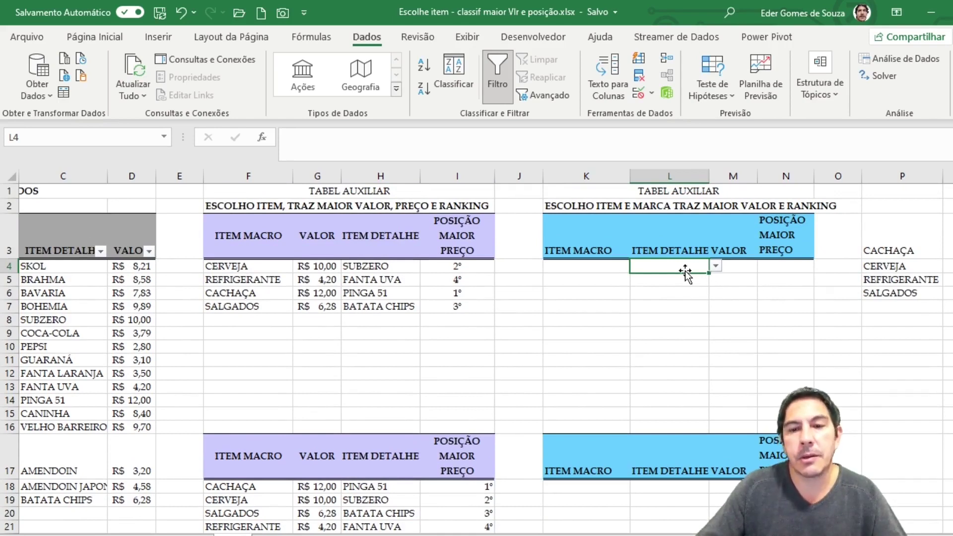
key(ctrl+c)
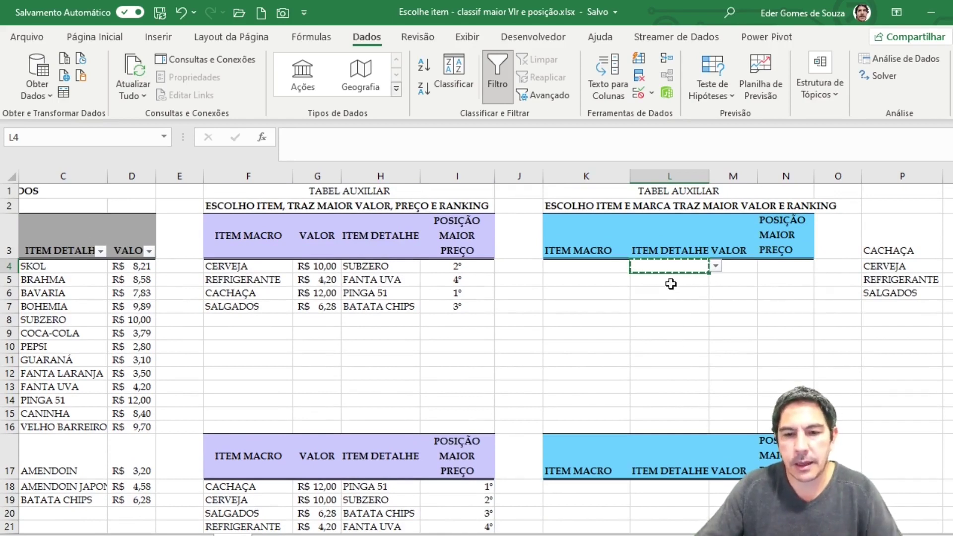
drag(670, 279, 673, 304)
right_click(674, 304)
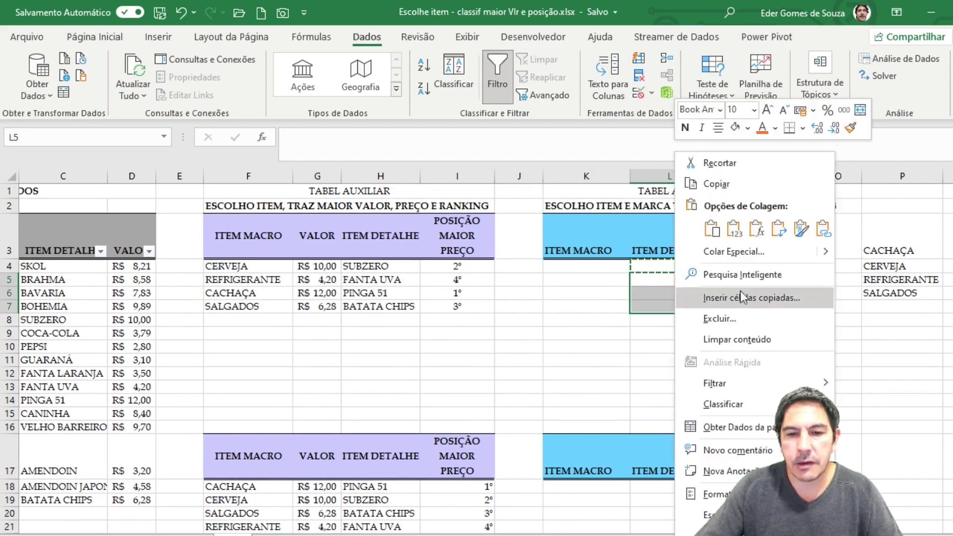
click(756, 253)
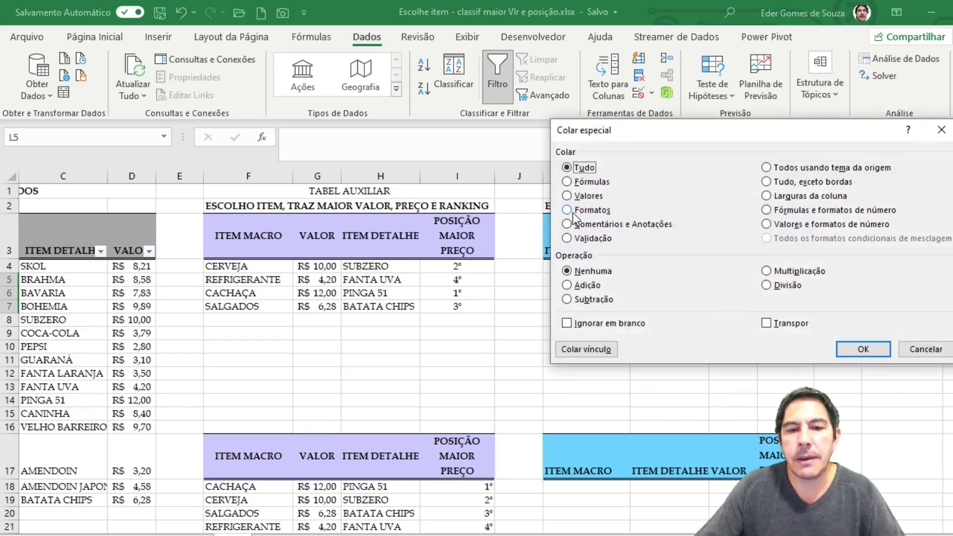
click(567, 239)
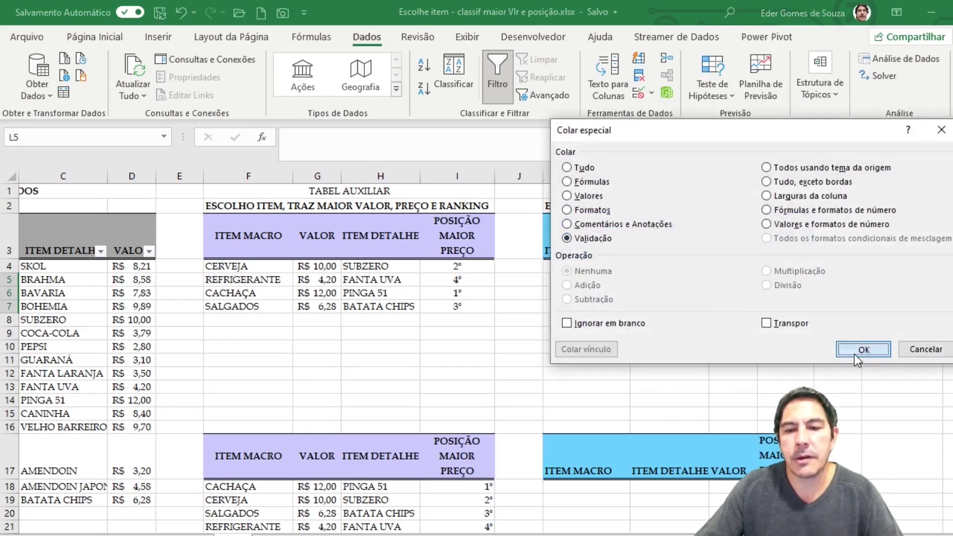
click(863, 349)
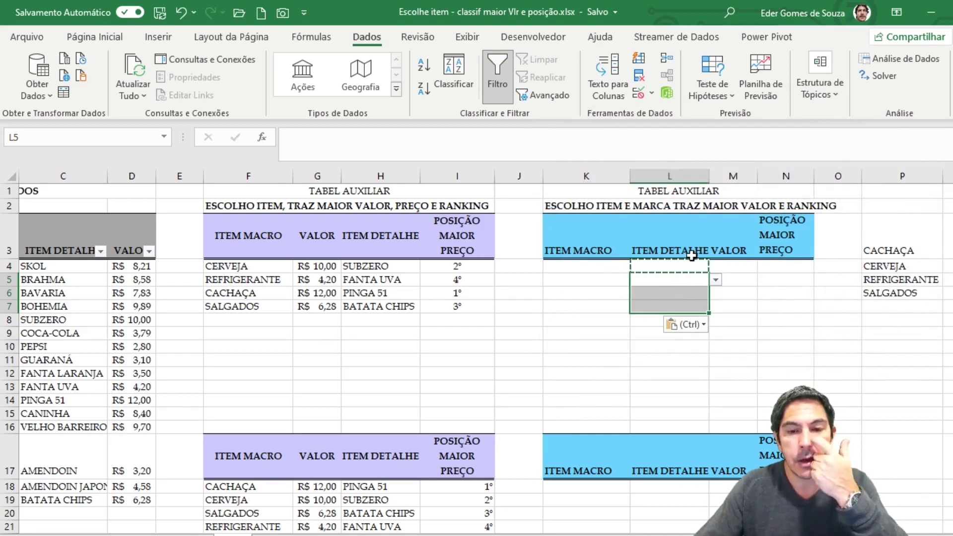
Review the selection cells of the blue table and the formula in G4 of the finished sheet
click(670, 268)
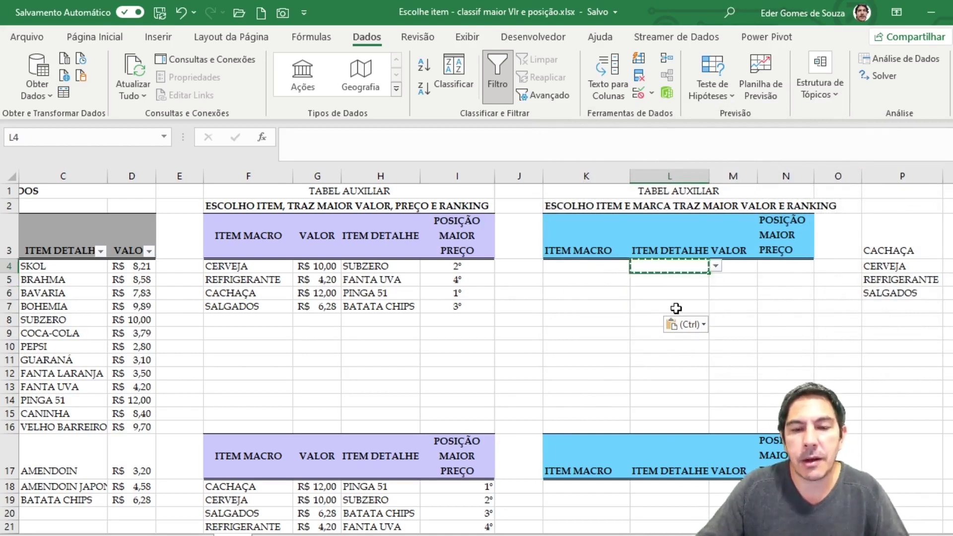
click(611, 271)
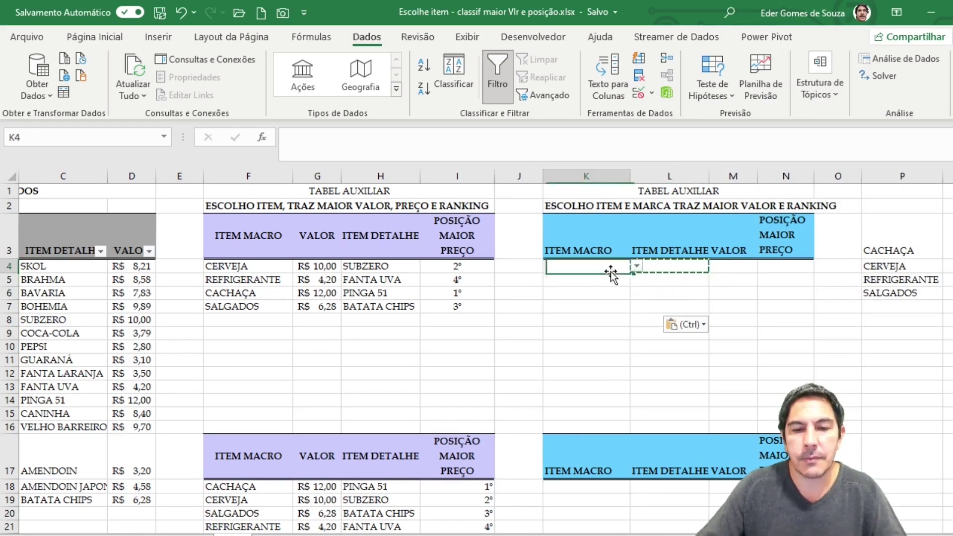
click(636, 266)
click(677, 284)
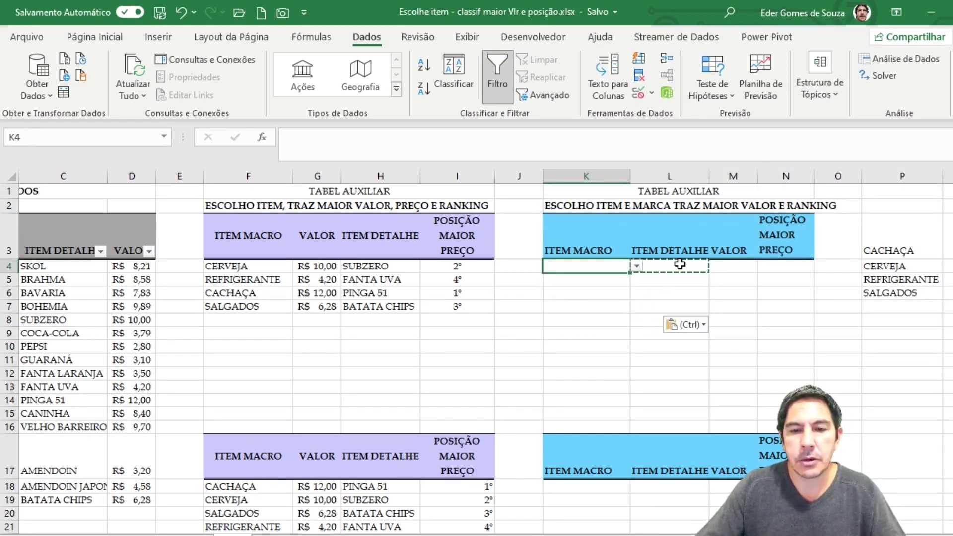
click(676, 267)
click(746, 269)
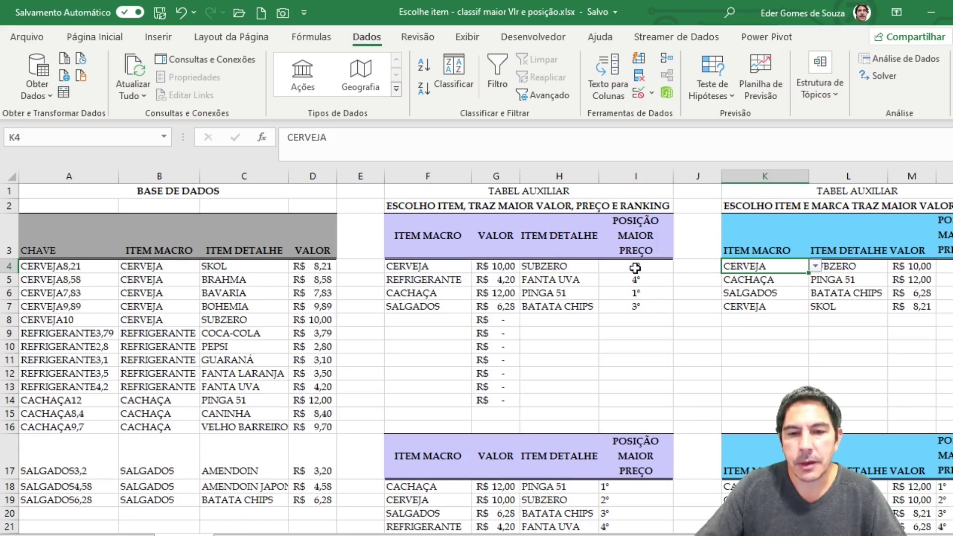
click(504, 270)
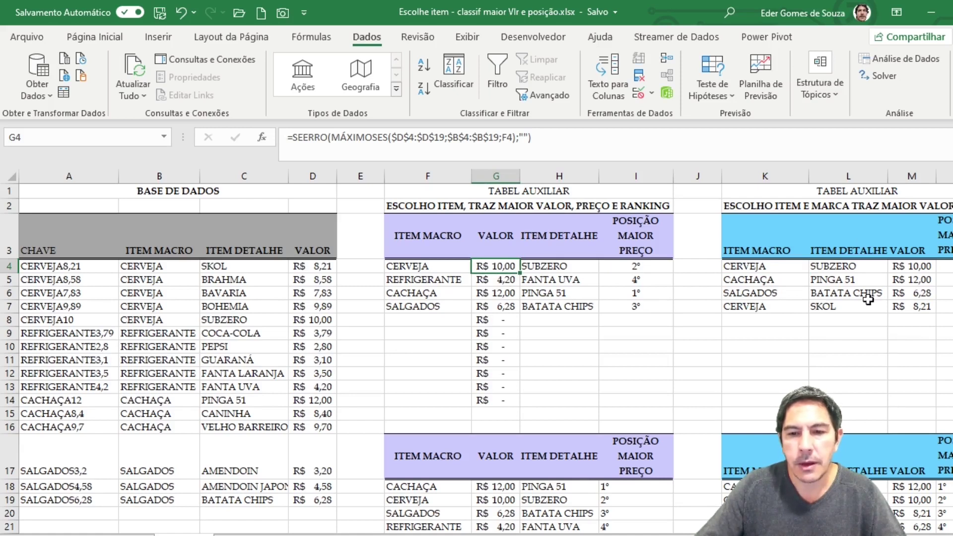
click(919, 269)
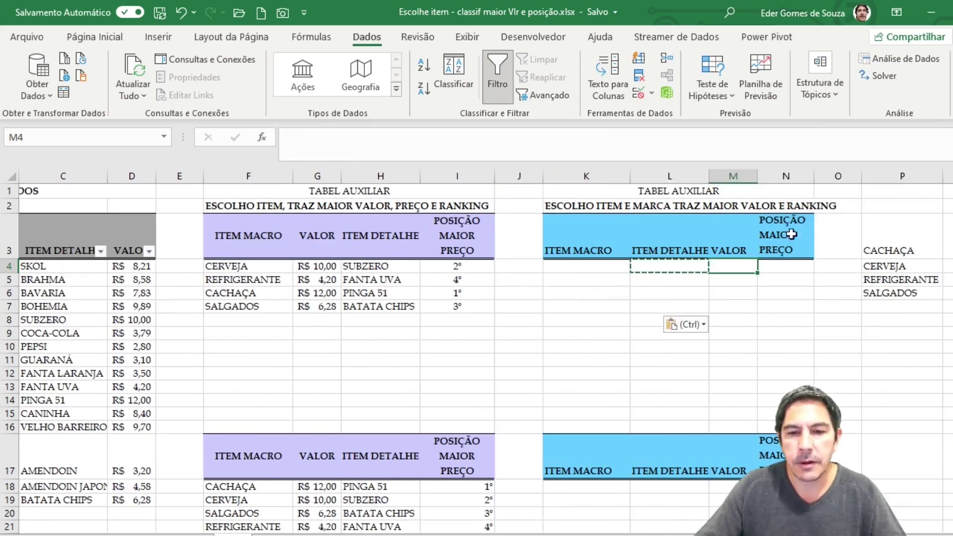
click(744, 266)
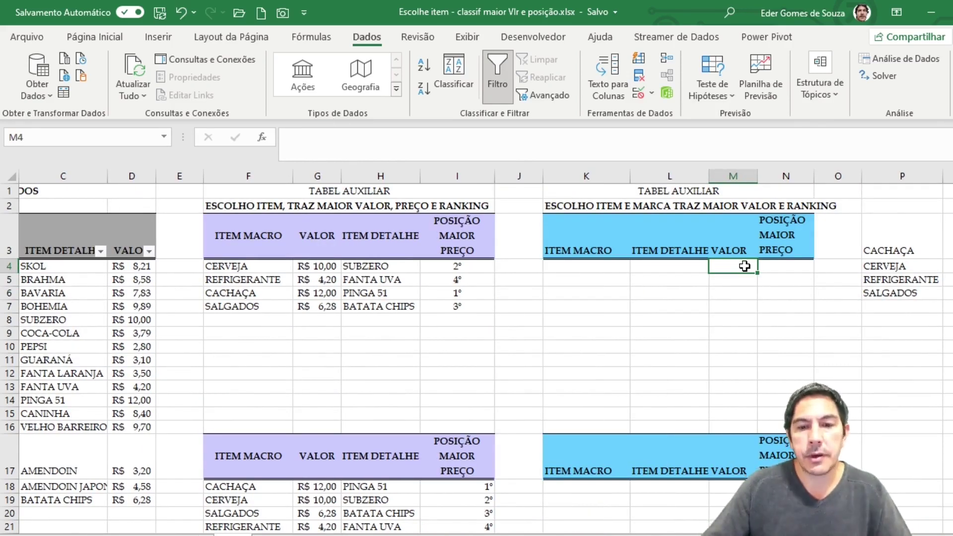
click(586, 269)
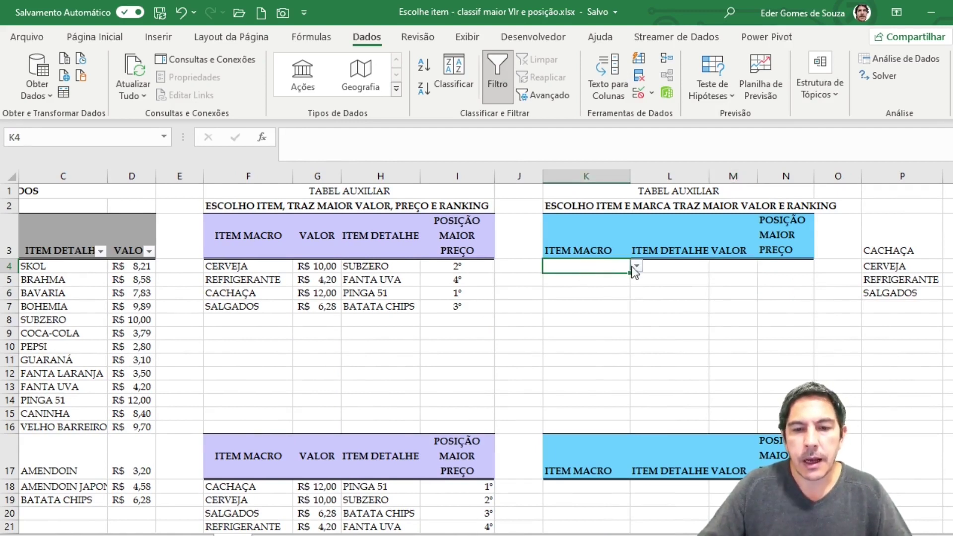
click(675, 267)
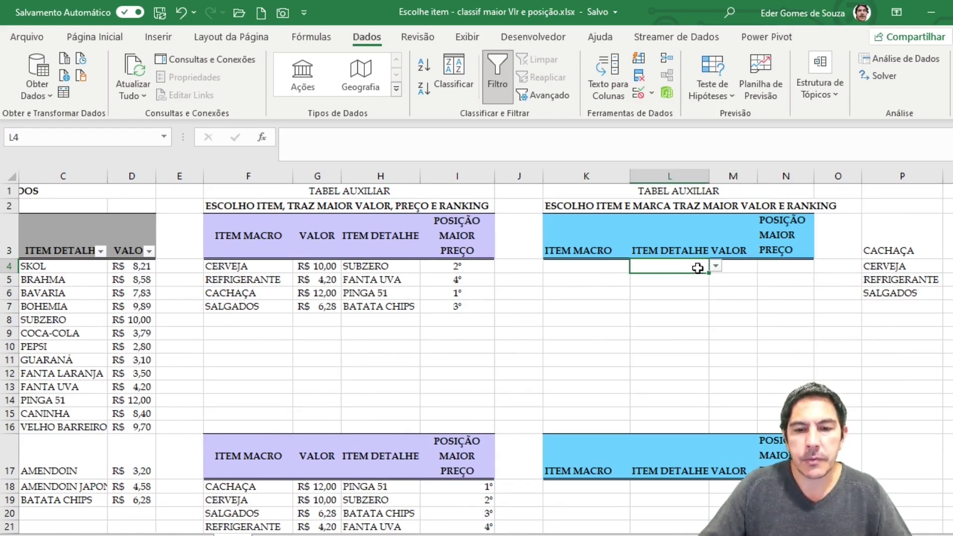
Choose CERVEJA in K4 and SALGADOS in K5 from the ITEM MACRO drop-down lists of the blue table
click(609, 273)
click(637, 266)
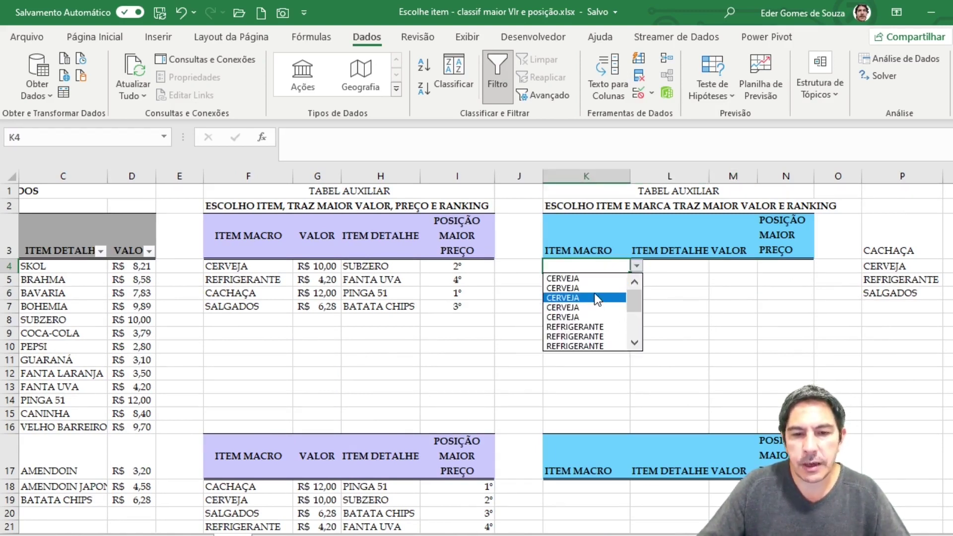
click(595, 293)
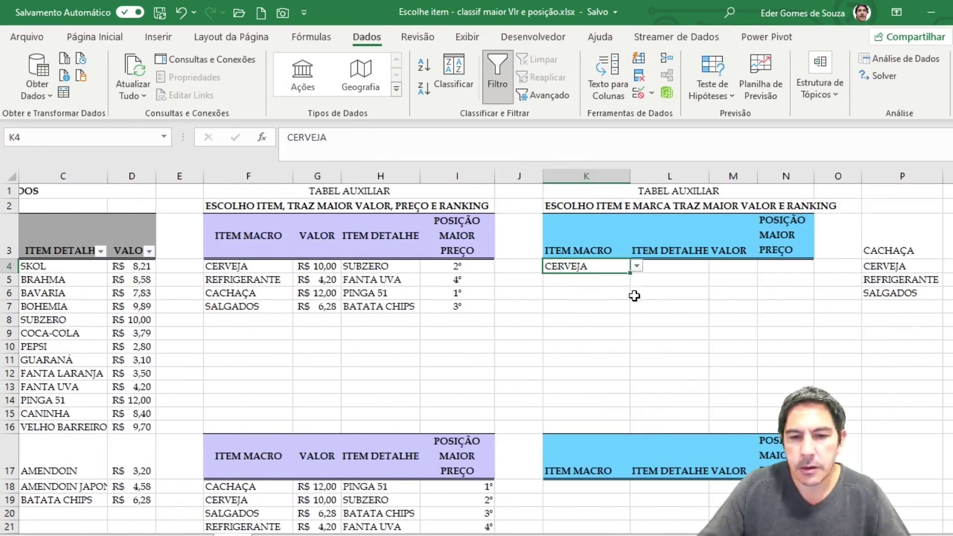
key(Return)
click(637, 281)
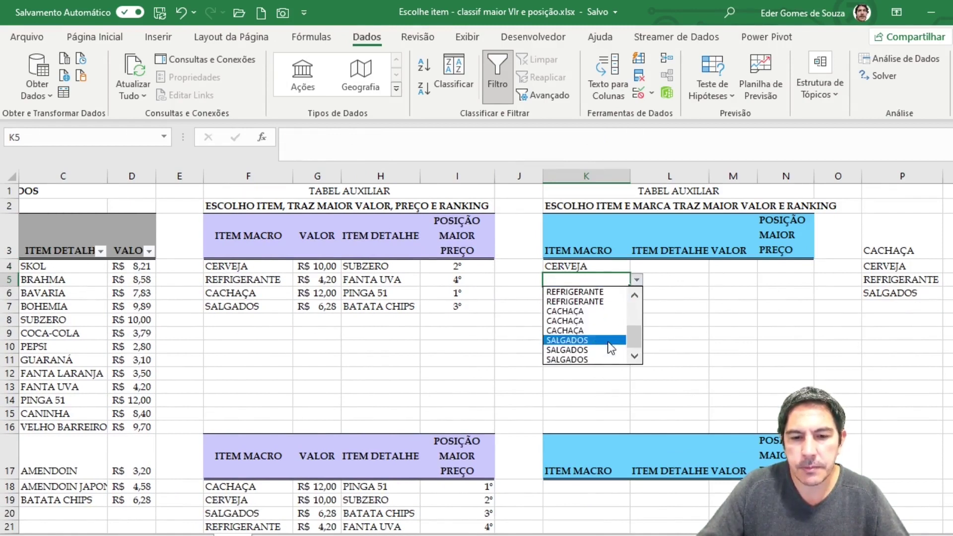
click(588, 350)
Choose CACHAÇA in K6 and CERVEJA in K7 from the ITEM MACRO drop-down lists
click(616, 294)
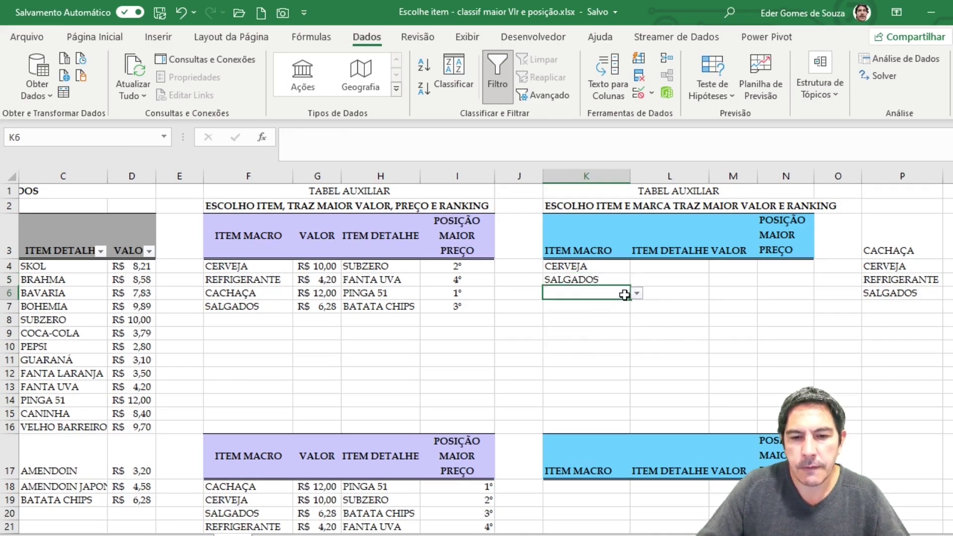
click(637, 293)
click(645, 329)
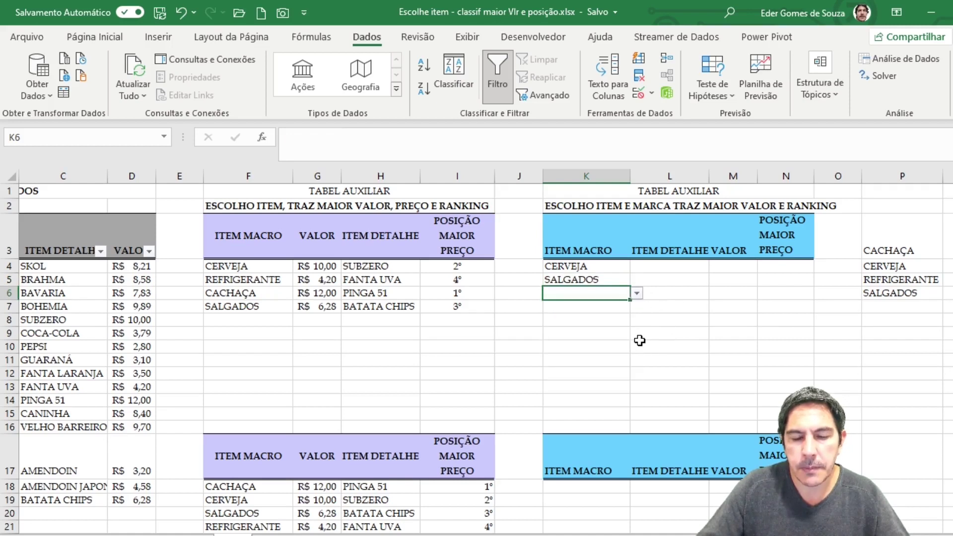
click(637, 294)
drag(639, 335, 638, 356)
click(599, 344)
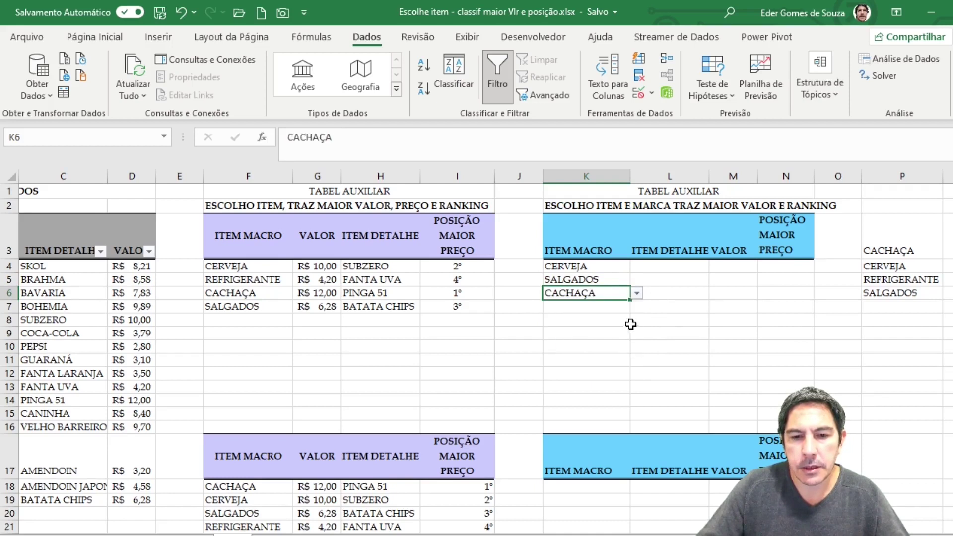
click(621, 305)
click(637, 307)
click(600, 350)
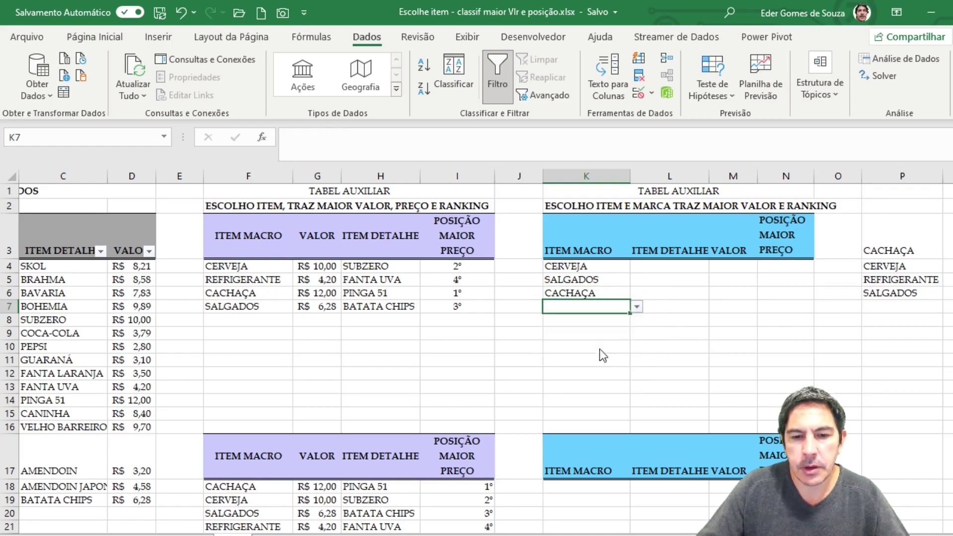
Choose BAVARIA in L4 and BRAHMA in L5 from the ITEM DETALHE drop-down lists
click(673, 272)
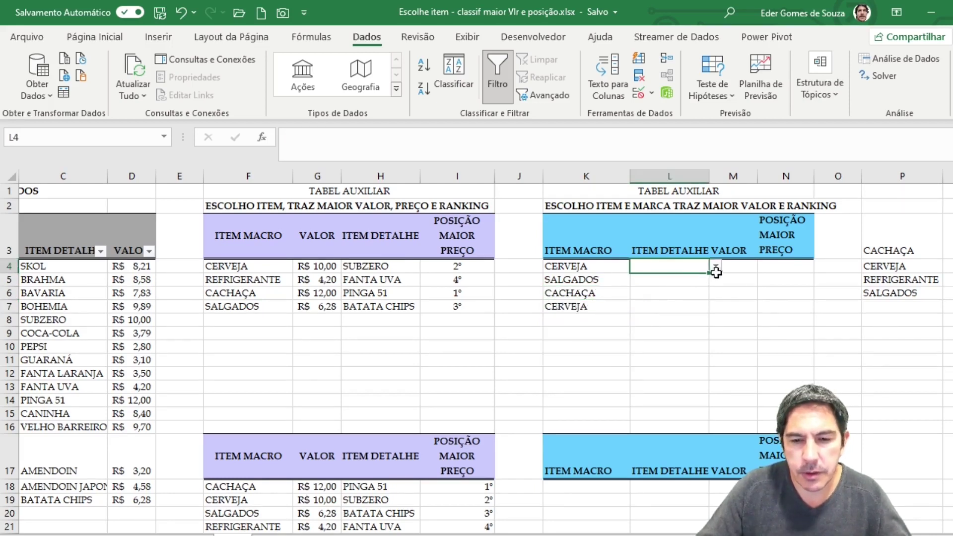
click(716, 267)
click(685, 298)
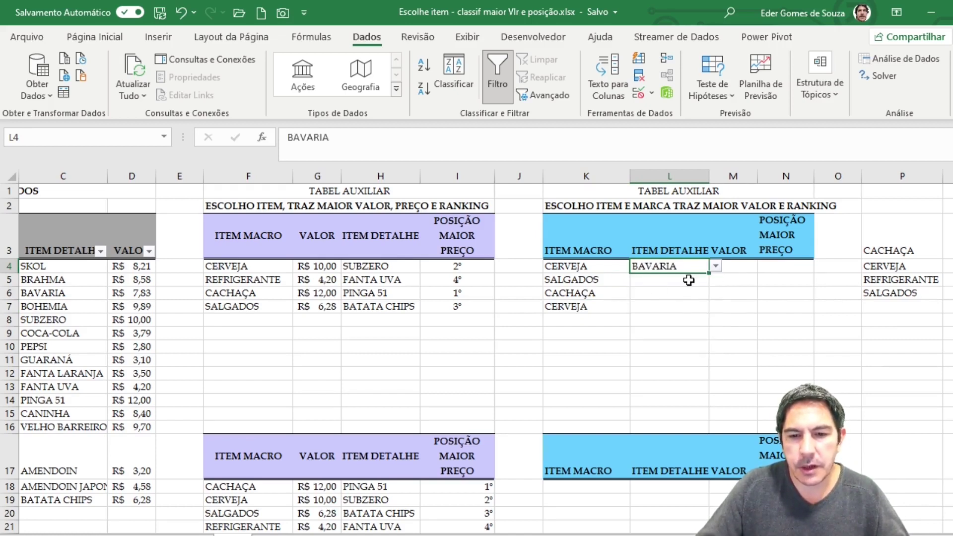
click(690, 281)
click(715, 280)
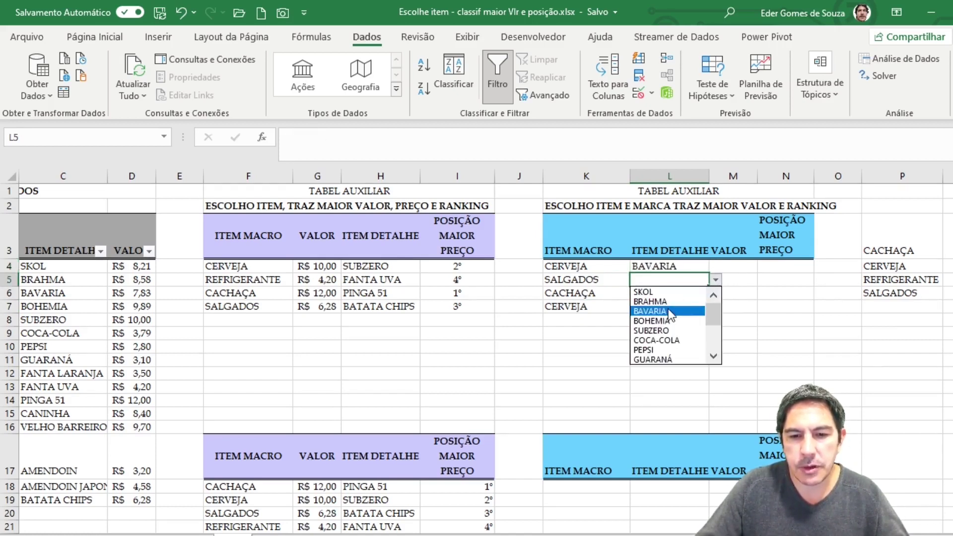
click(637, 301)
Choose PINGA 51 in L6 and SUBZERO in L7 from the ITEM DETALHE drop-down lists
click(671, 297)
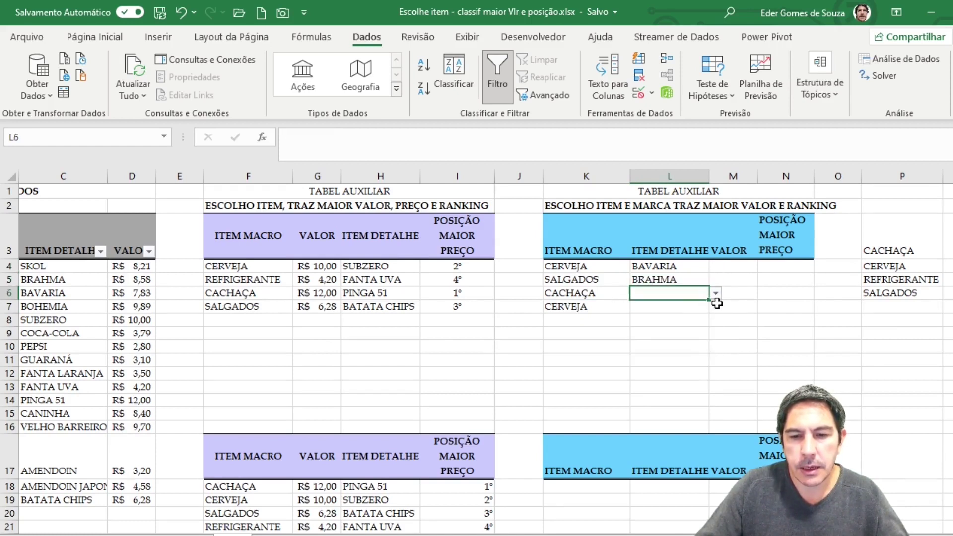
click(715, 294)
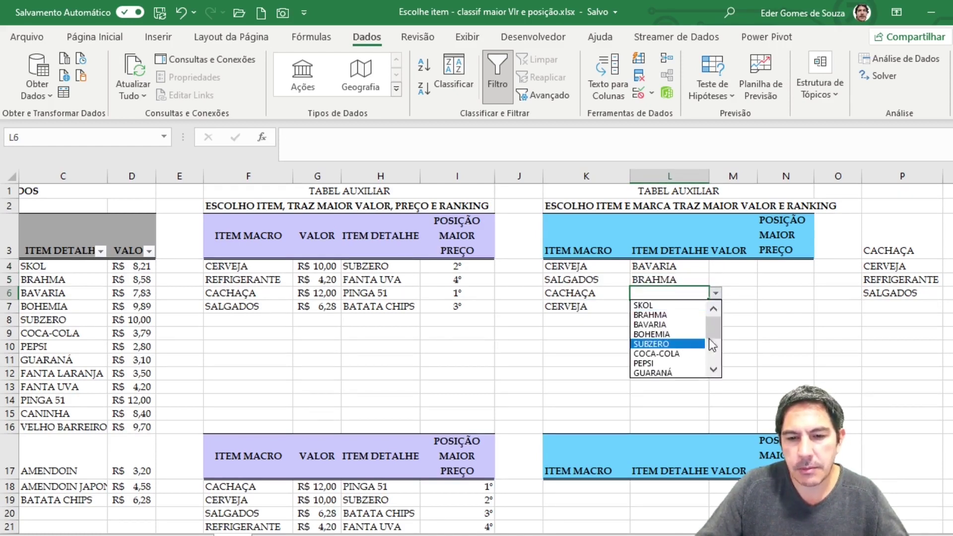
drag(717, 330, 717, 343)
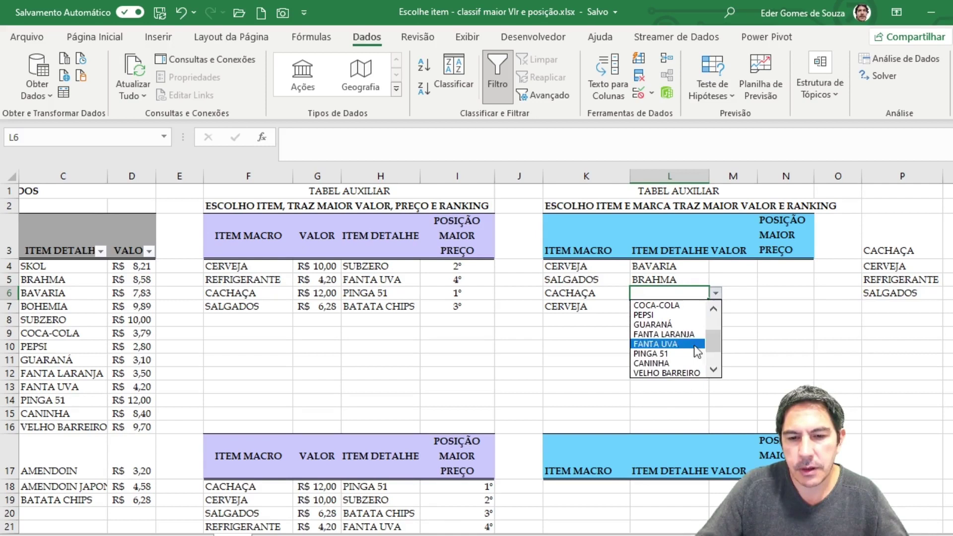
click(672, 355)
click(655, 307)
click(715, 307)
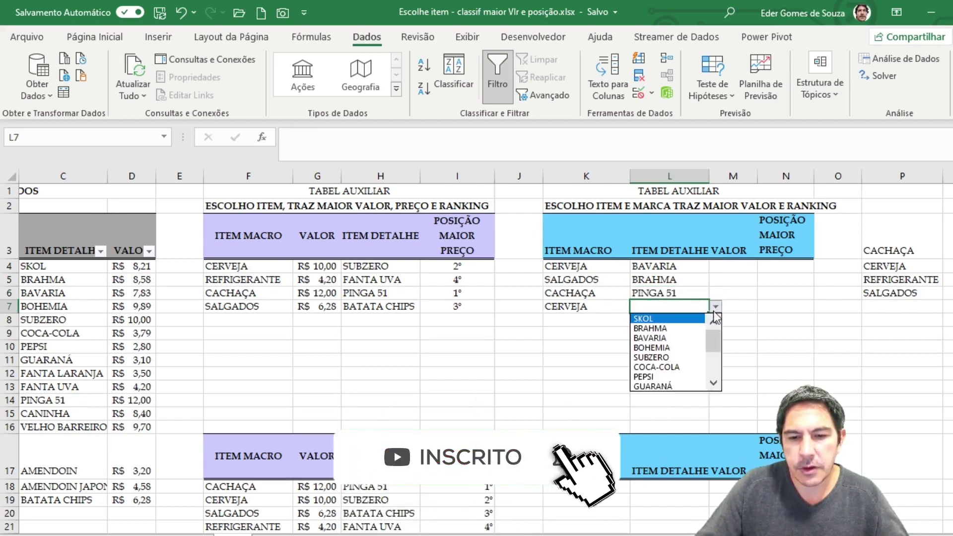
click(681, 358)
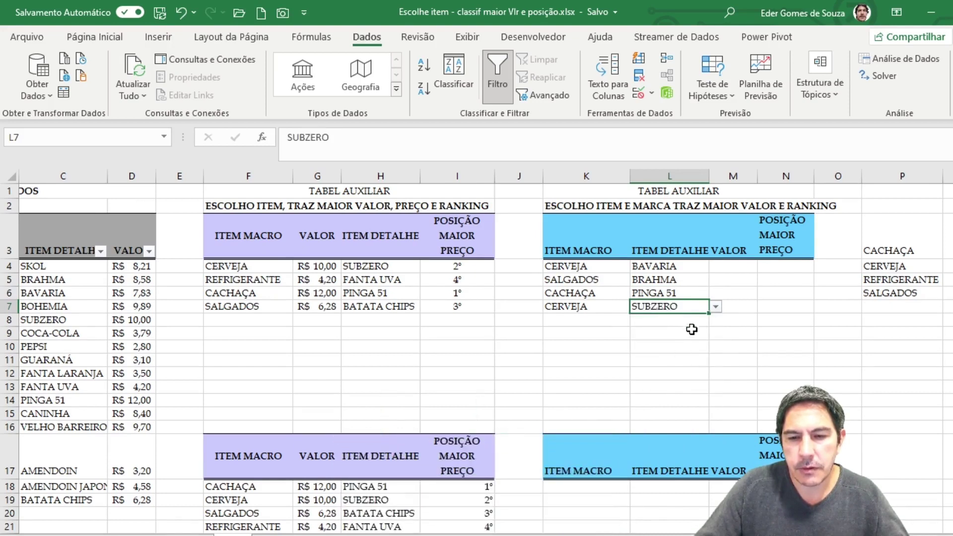
Start a MÁXIMOSES formula in M4 with the function arguments dialog, using D4:D19 as Intervalo_máximo
click(733, 268)
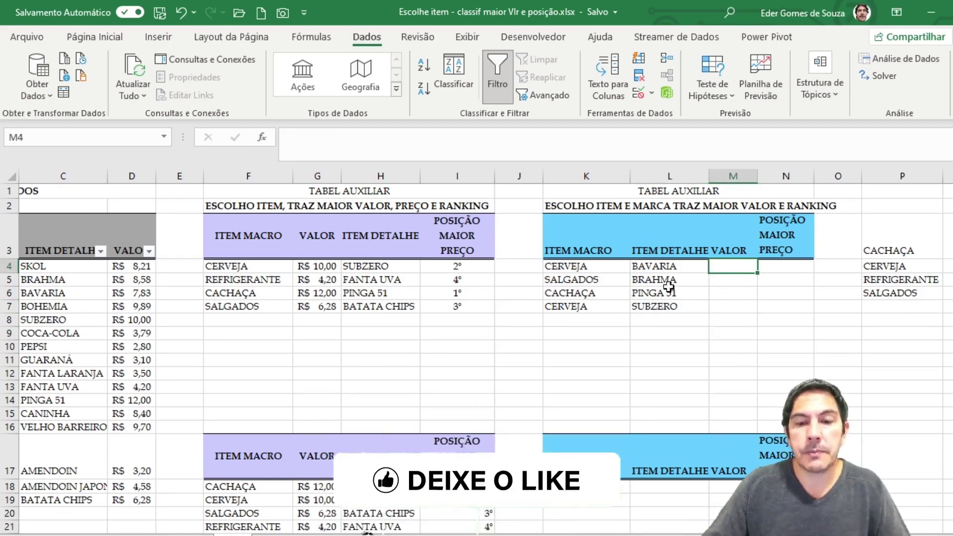
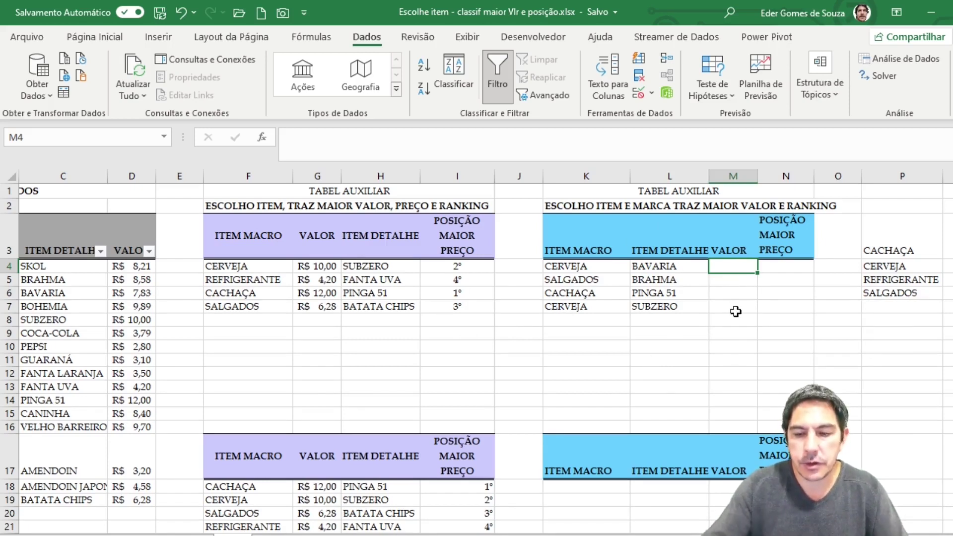
text(=máximo)
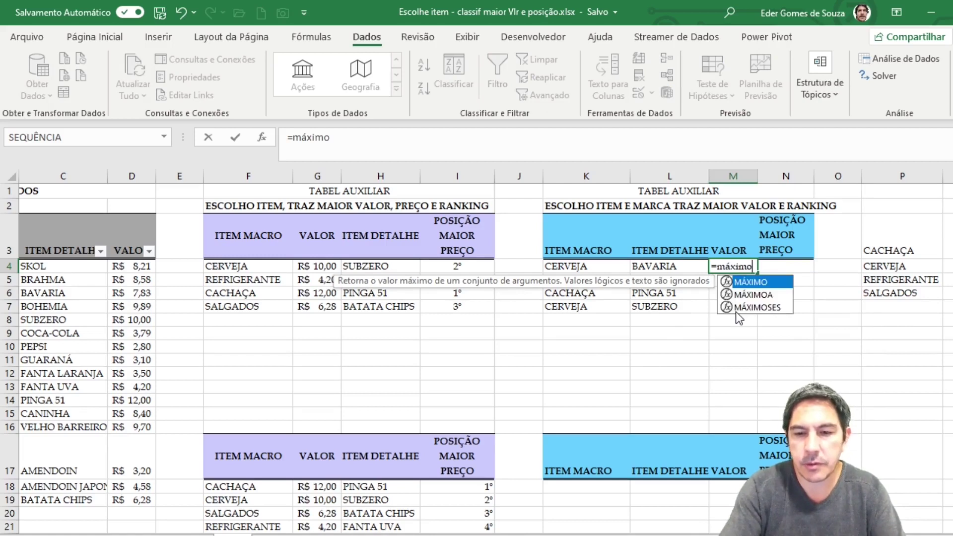
key(Down)
key(Down)
key(Tab)
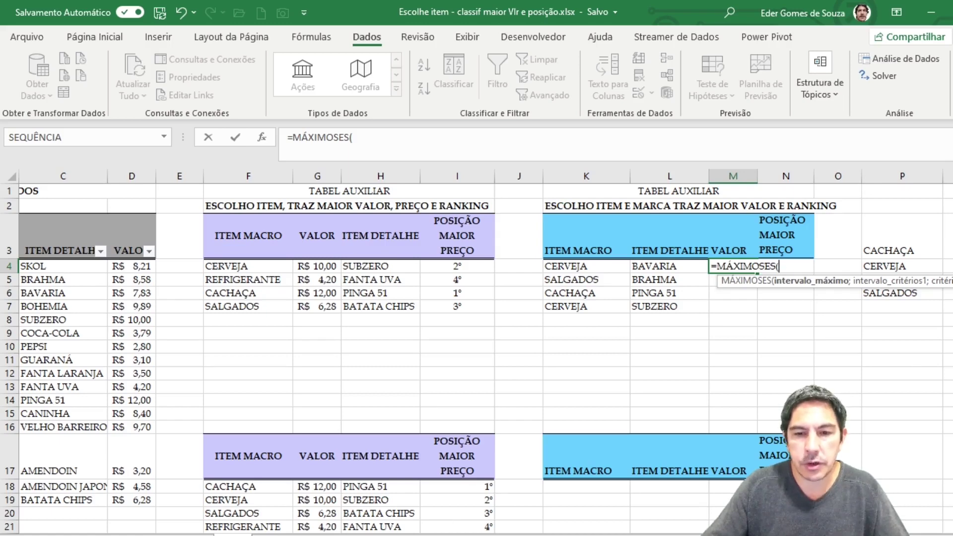
click(262, 136)
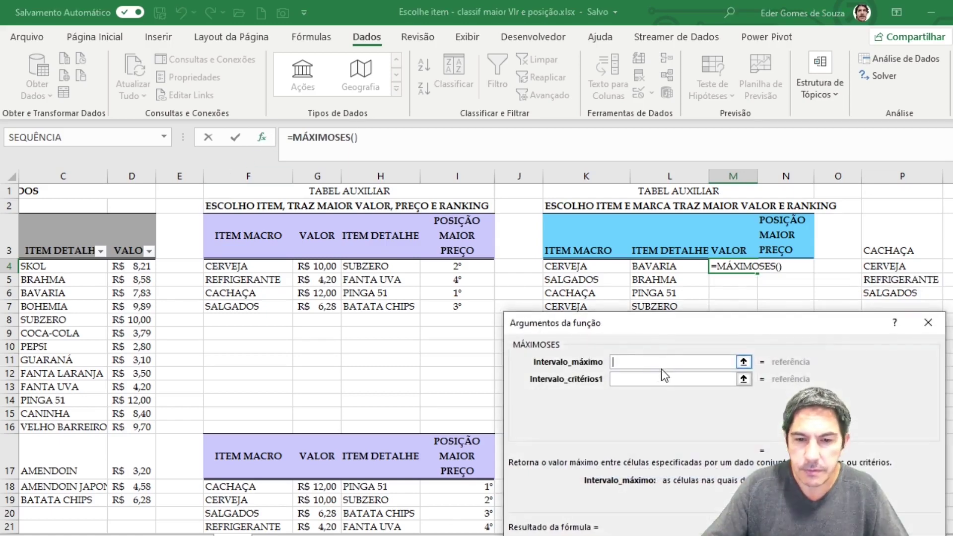
drag(672, 334, 633, 334)
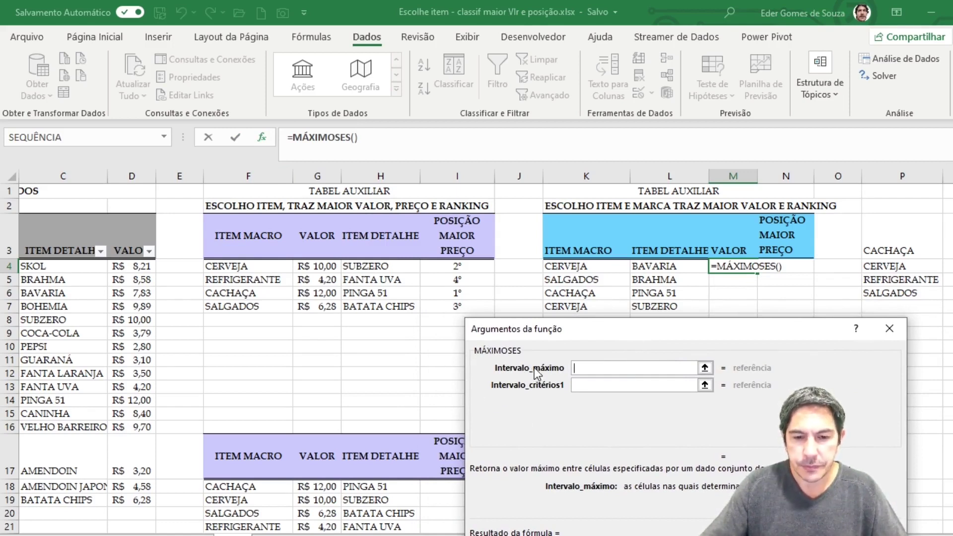
drag(149, 268, 149, 502)
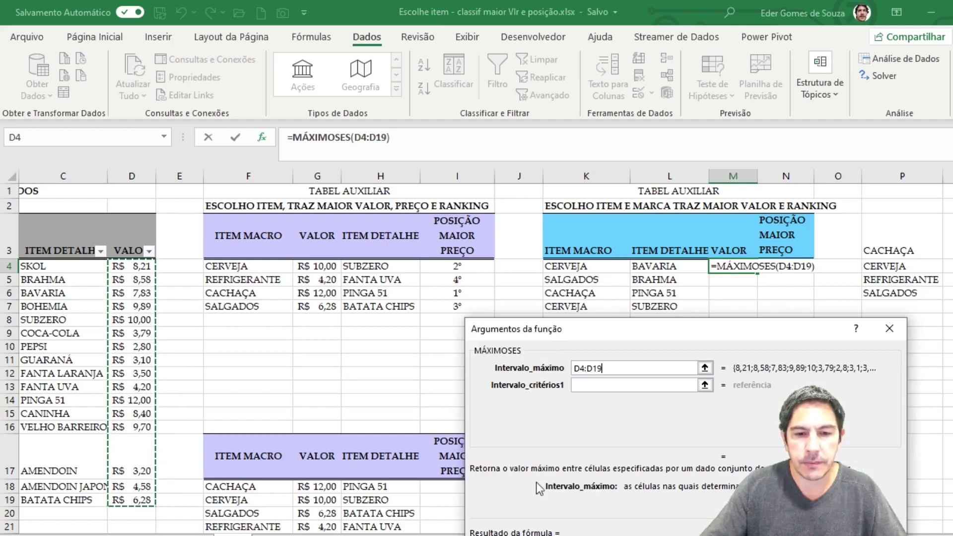
Set C4:C19 as Intervalo_critérios1 and L4 as Critérios1 of the MÁXIMOSES function
click(593, 386)
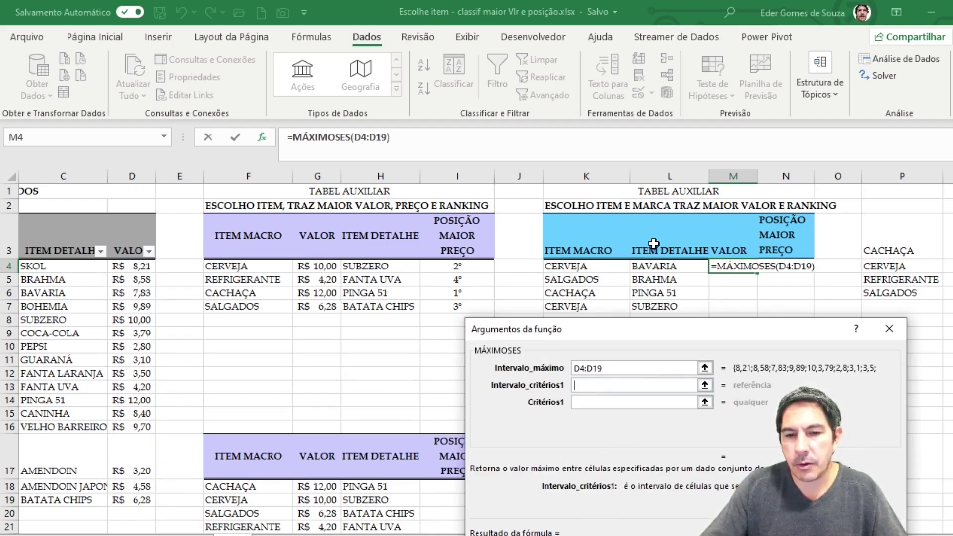
drag(58, 268, 64, 499)
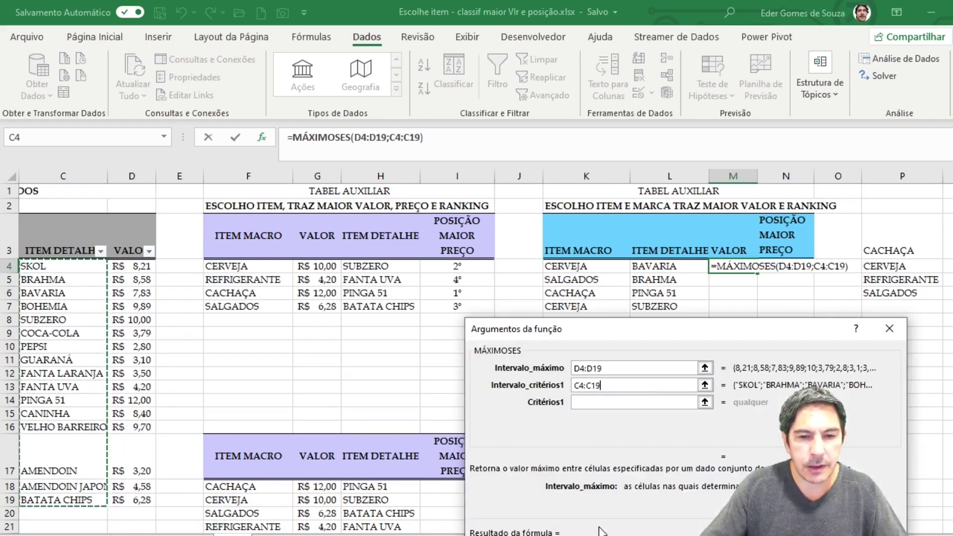
click(585, 405)
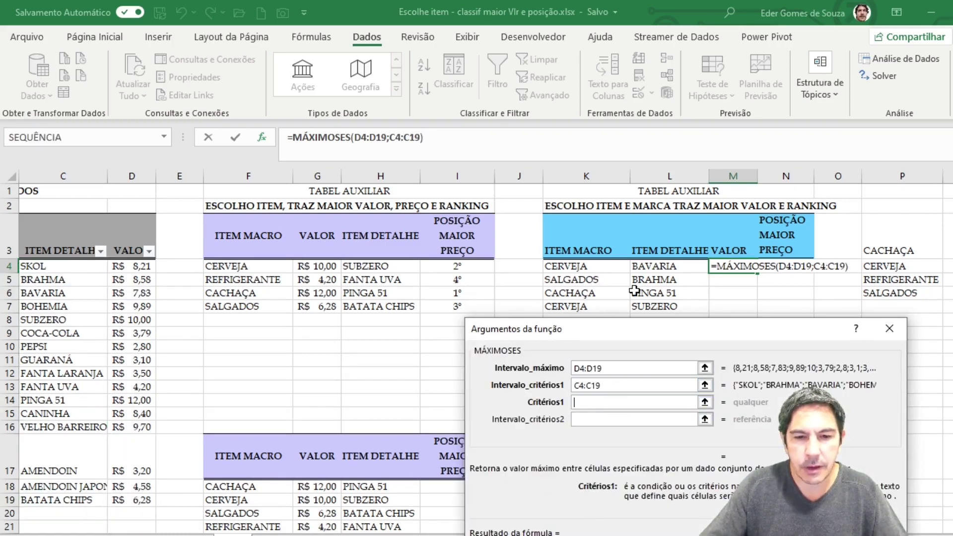
click(668, 267)
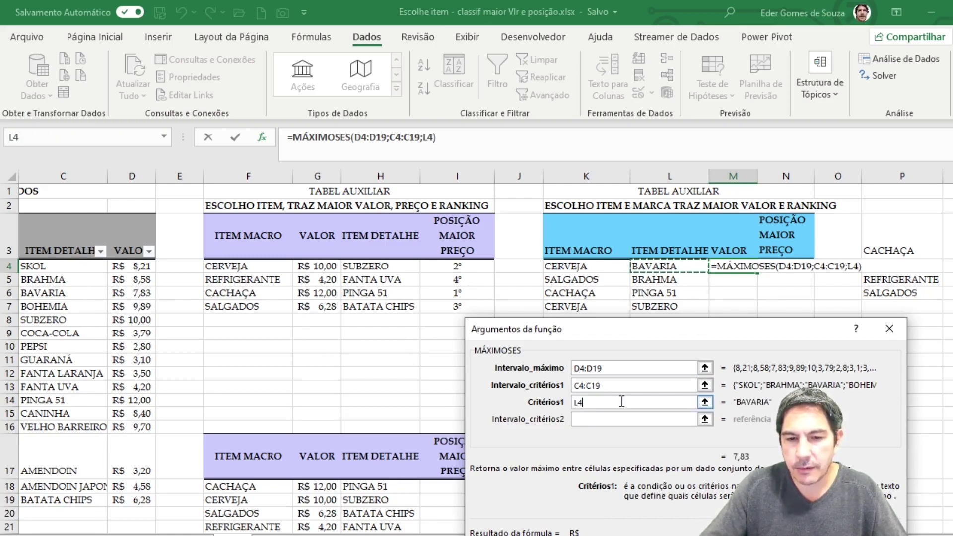
Add B4:B19 as Intervalo_critérios2 and K4 as Critérios2 of the MÁXIMOSES function and finish the formula
click(581, 420)
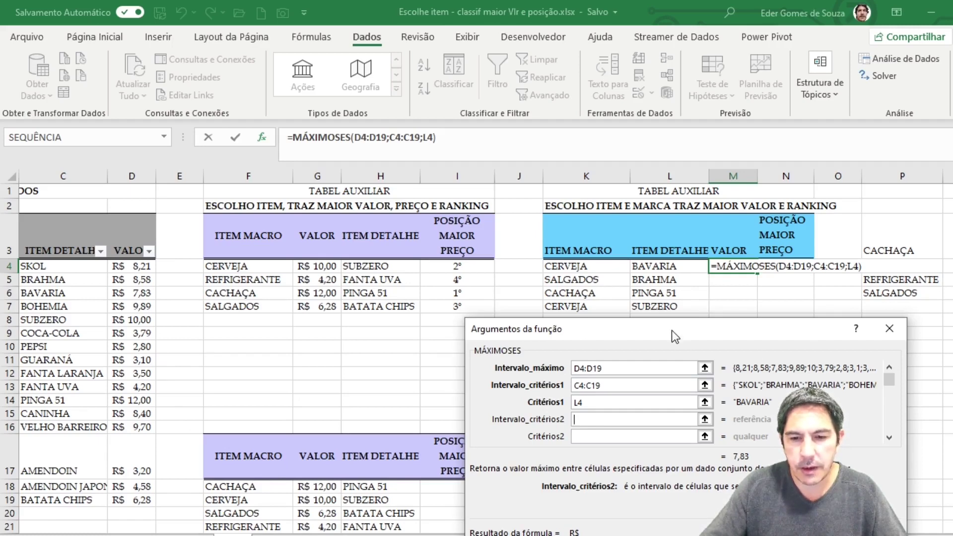
drag(672, 329, 570, 232)
scroll(616, 528, left, 2)
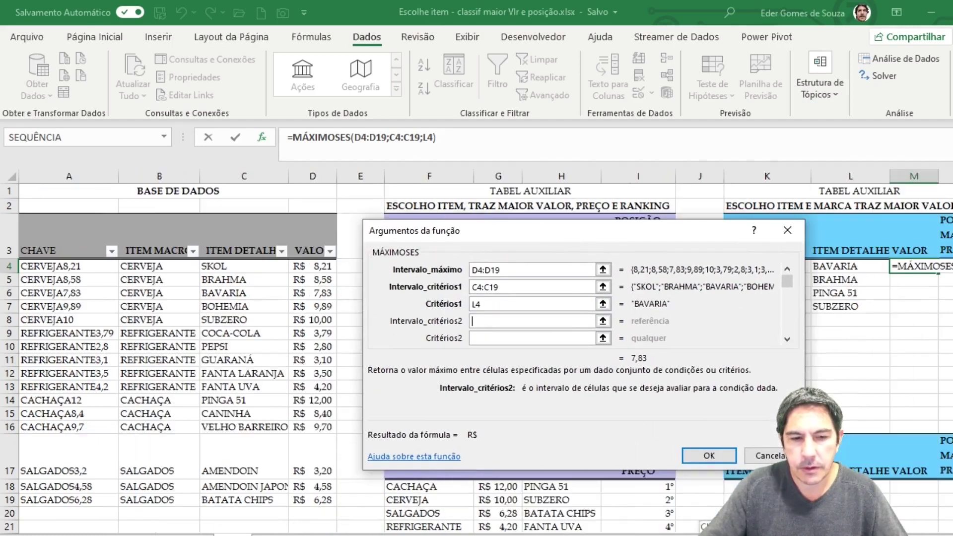
drag(154, 267, 156, 500)
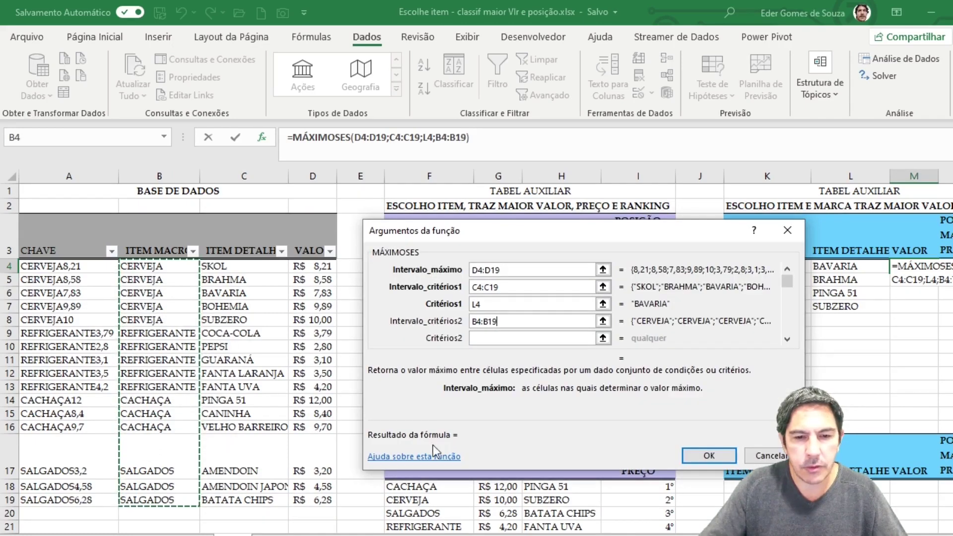
click(487, 338)
drag(556, 238, 390, 325)
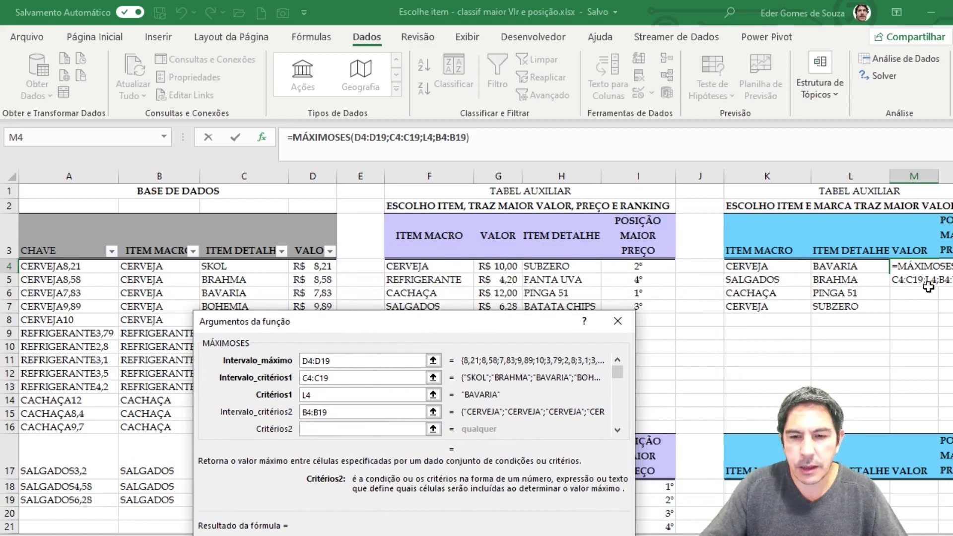
click(761, 267)
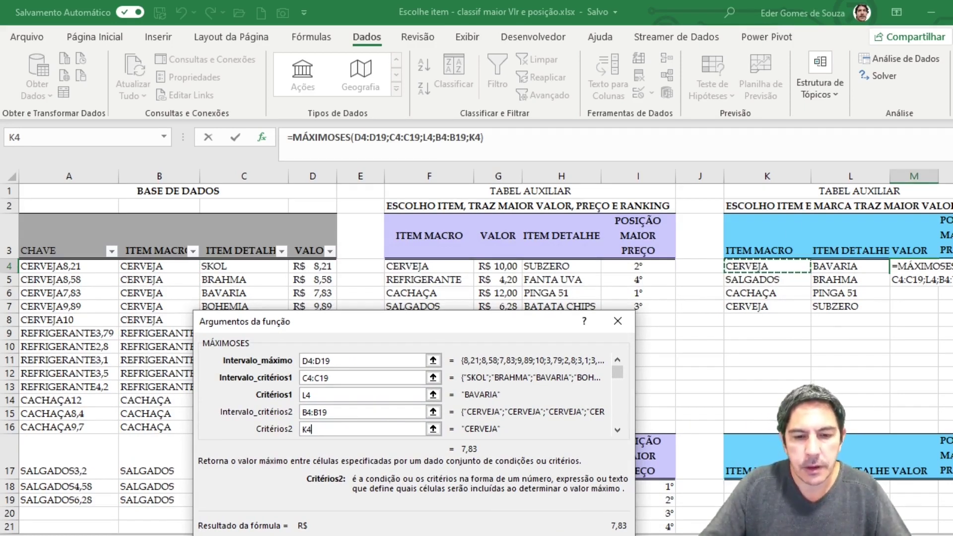
key(Return)
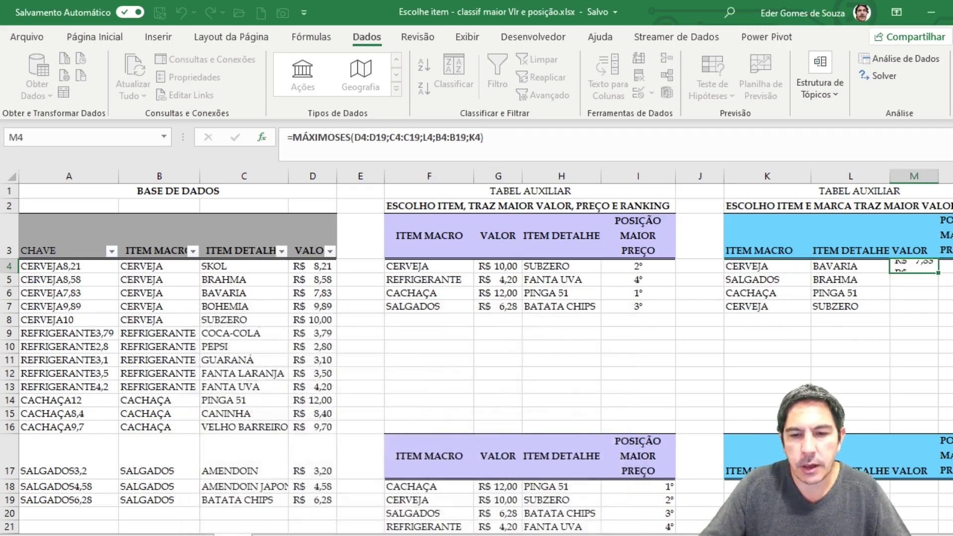
Make the ranges D4:D19, C4:C19 and B4:B19 absolute in the MÁXIMOSES formula in M4
double_click(356, 138)
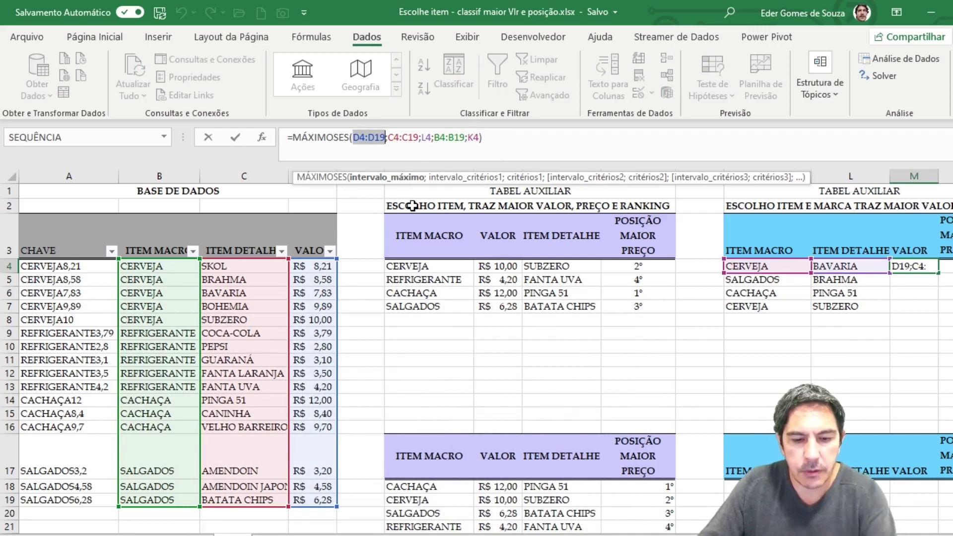
key(F4)
double_click(416, 137)
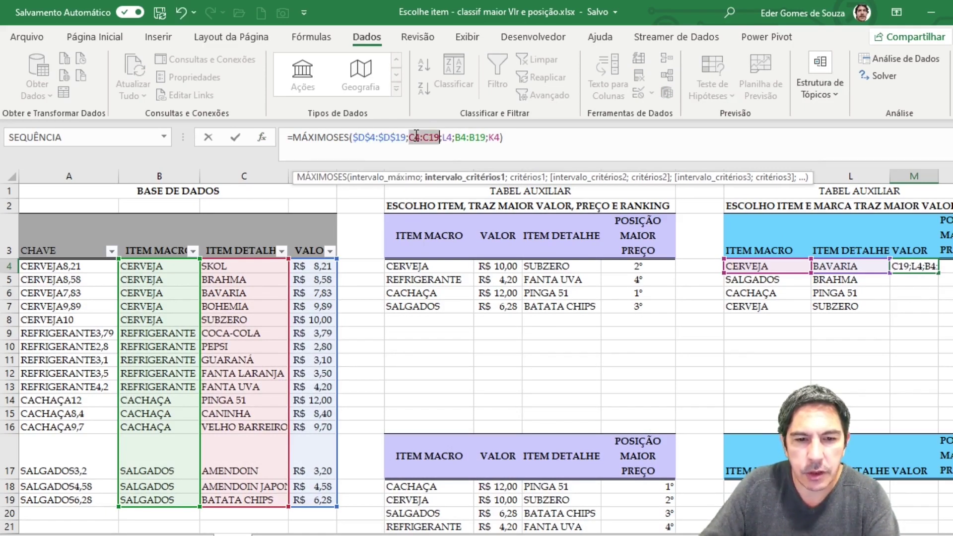
key(F4)
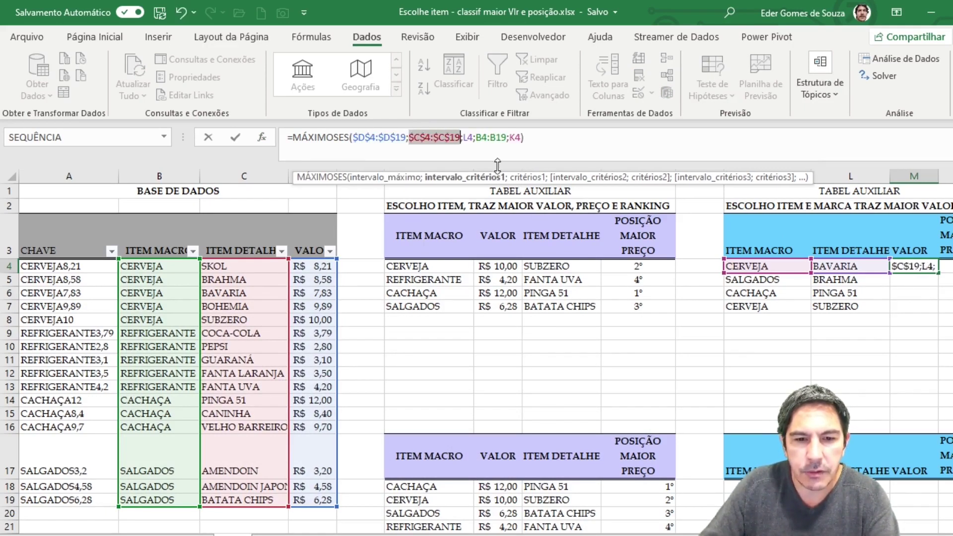
double_click(484, 138)
key(F4)
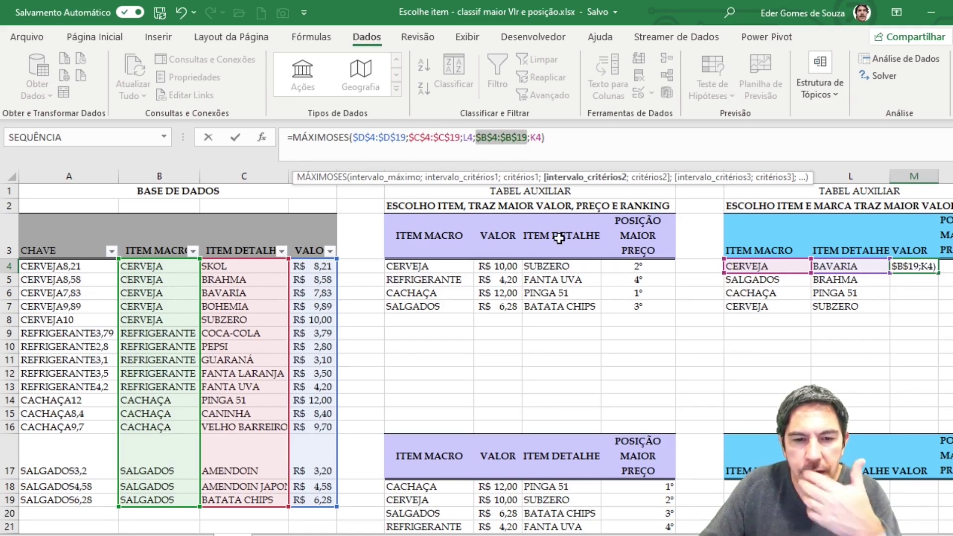
key(Return)
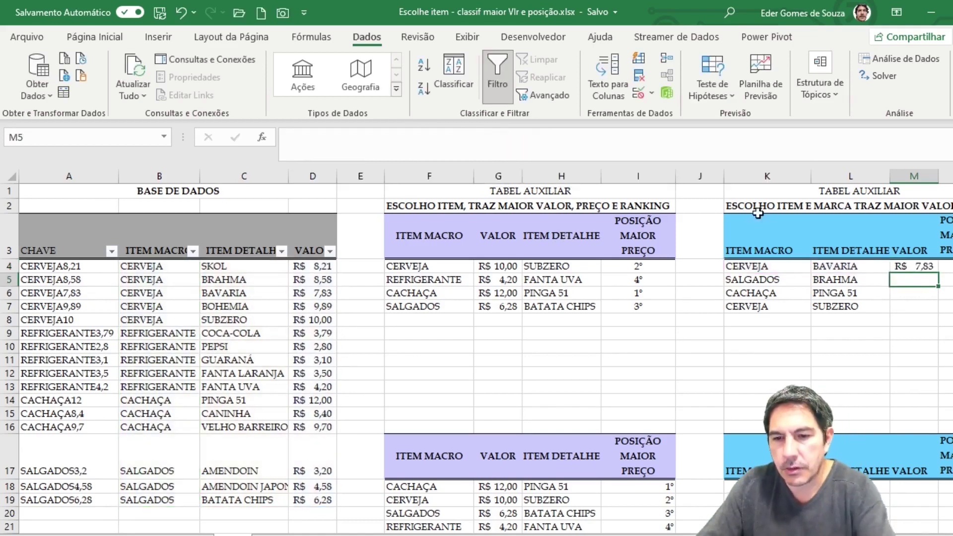
Fill the MÁXIMOSES formula from M4 down to M7 and check the copied formulas in M6 and M5
click(928, 268)
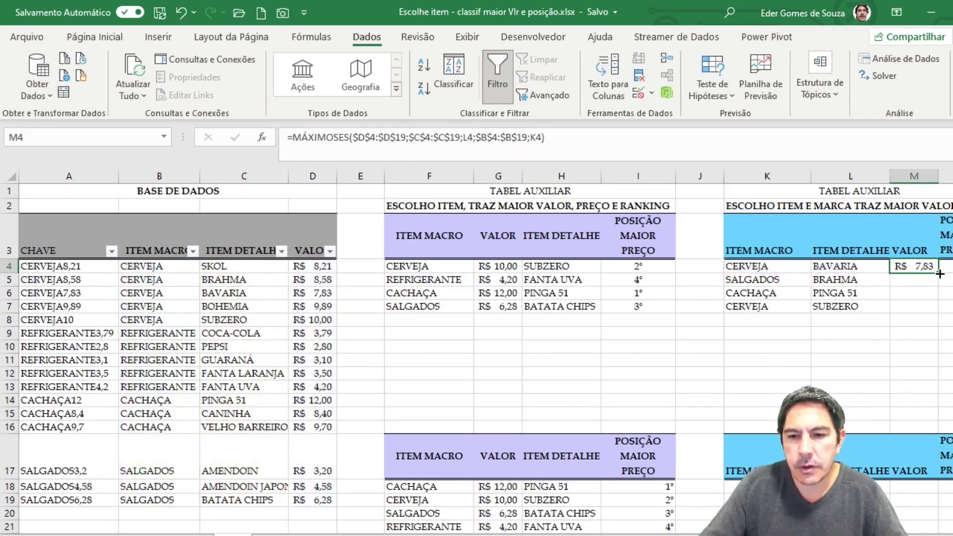
double_click(940, 273)
click(918, 359)
click(917, 297)
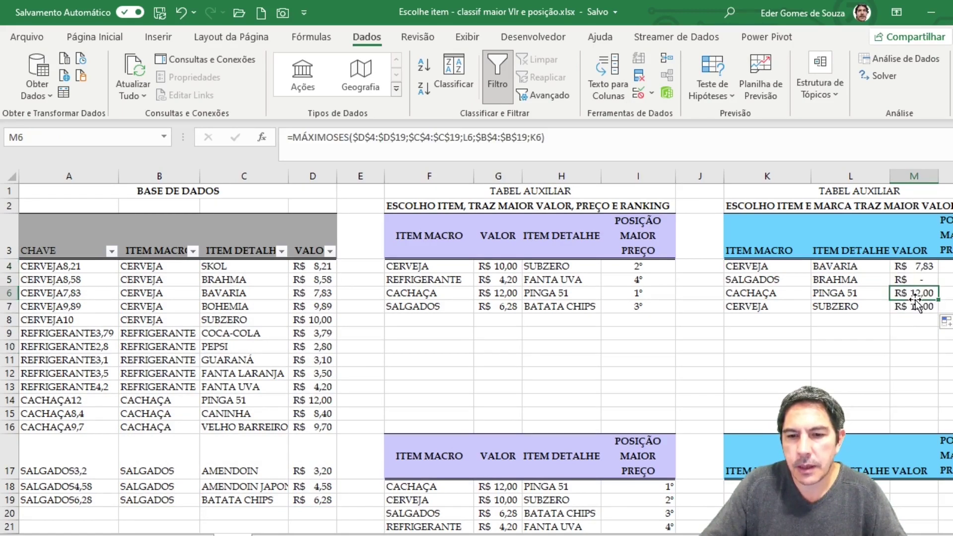
click(915, 280)
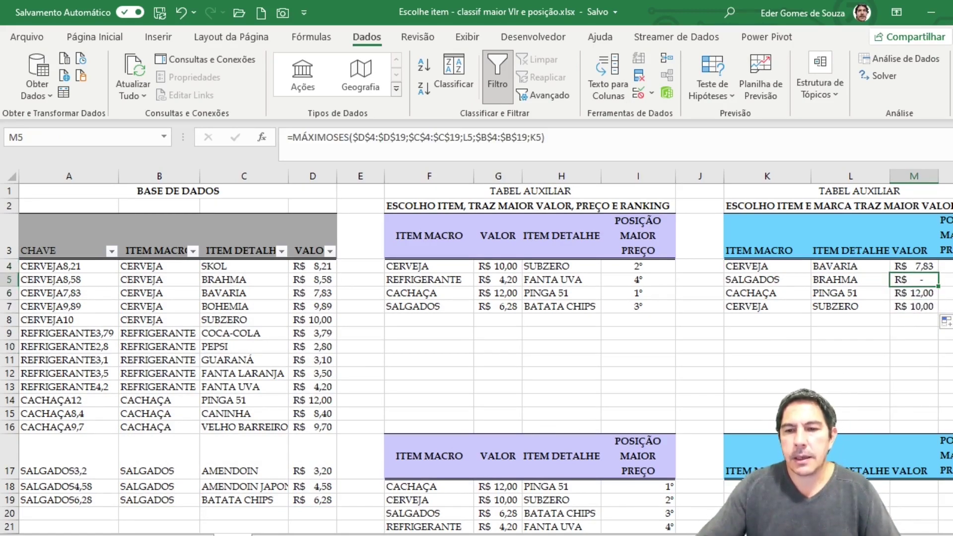
Start an ORDEM.EQ formula in N4 with M4 as Núm and bring up its function arguments dialog
click(948, 267)
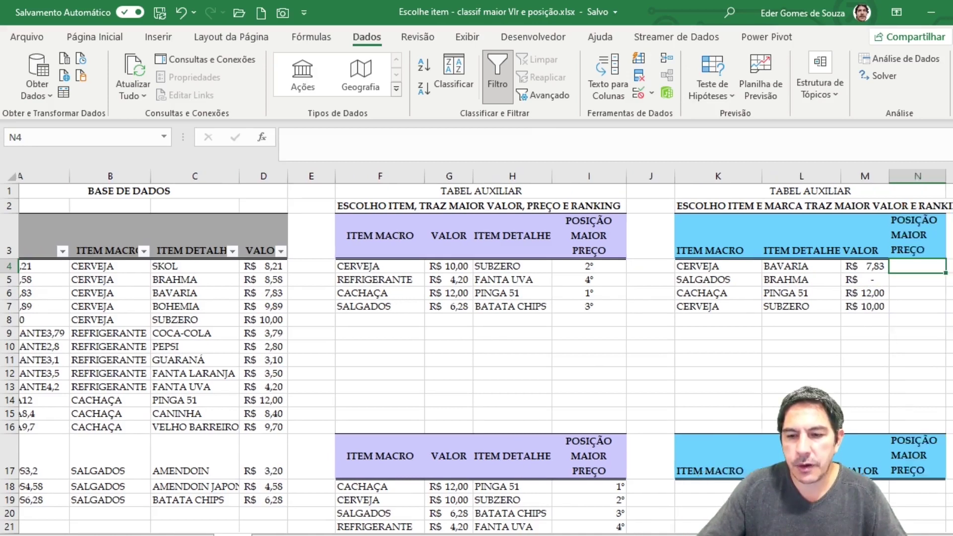
text(=ordem)
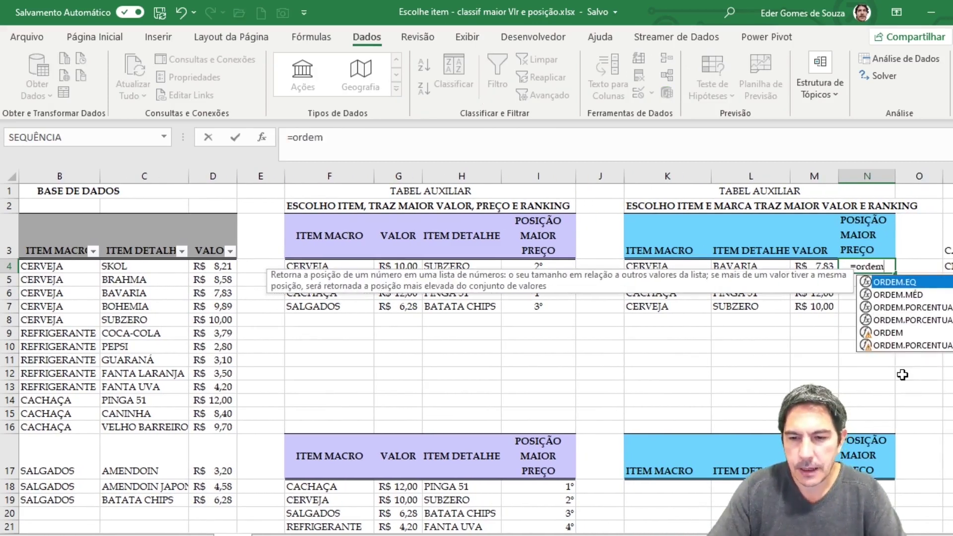
key(Tab)
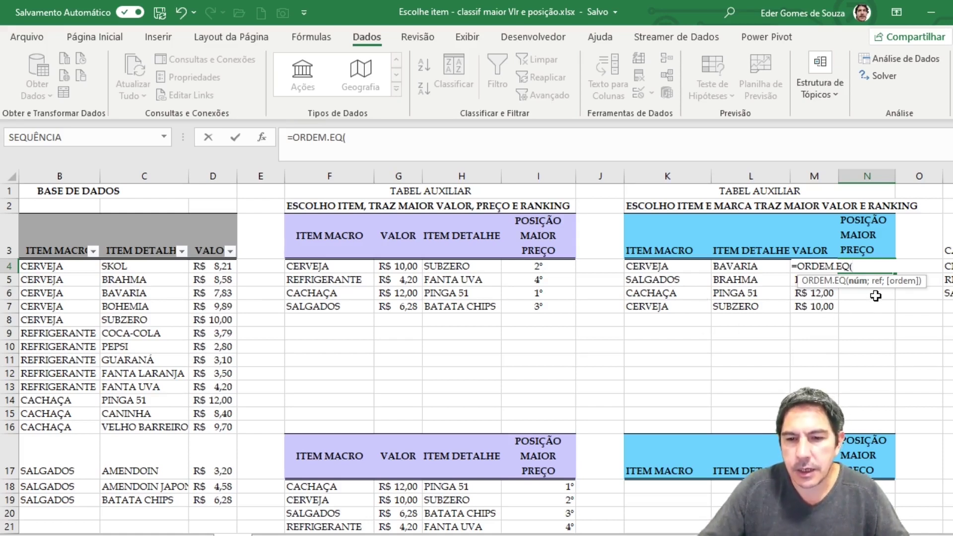
drag(882, 287, 867, 388)
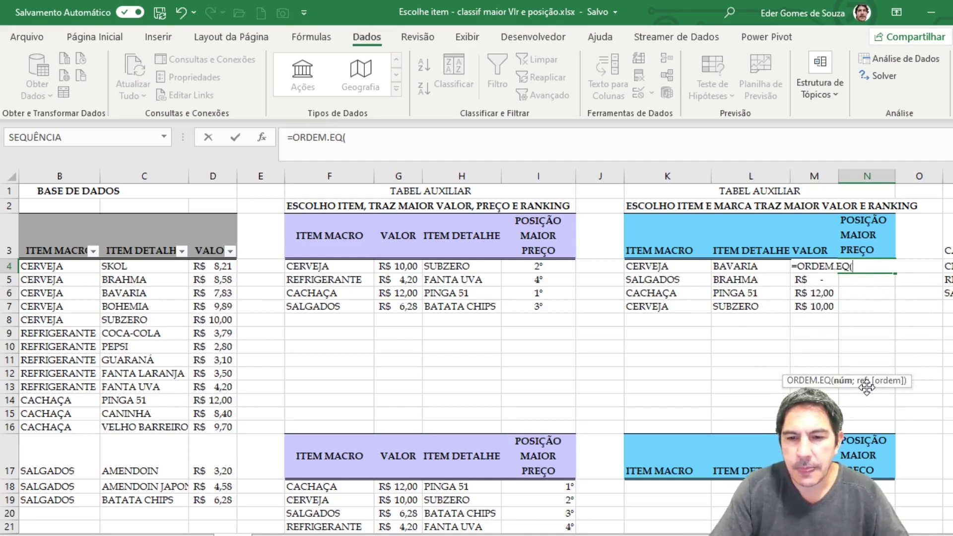
key(Left)
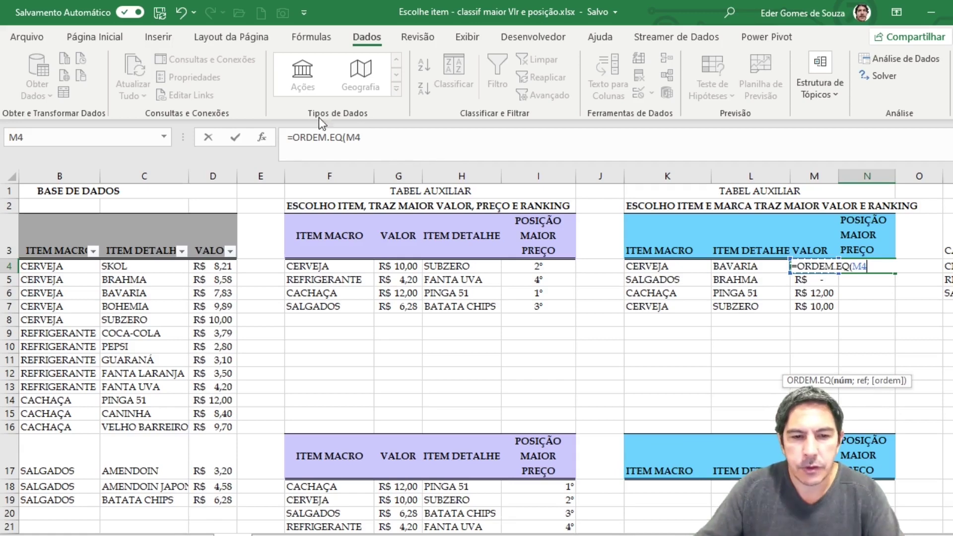
click(262, 138)
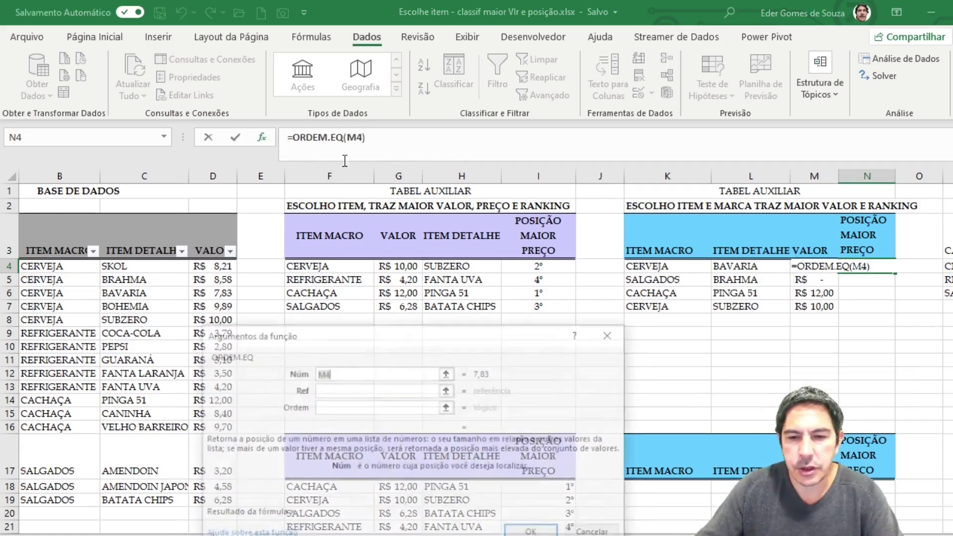
Set M4:M7 as Ref of the ORDEM.EQ function, remove the stray quotation mark and enter the formula
click(341, 390)
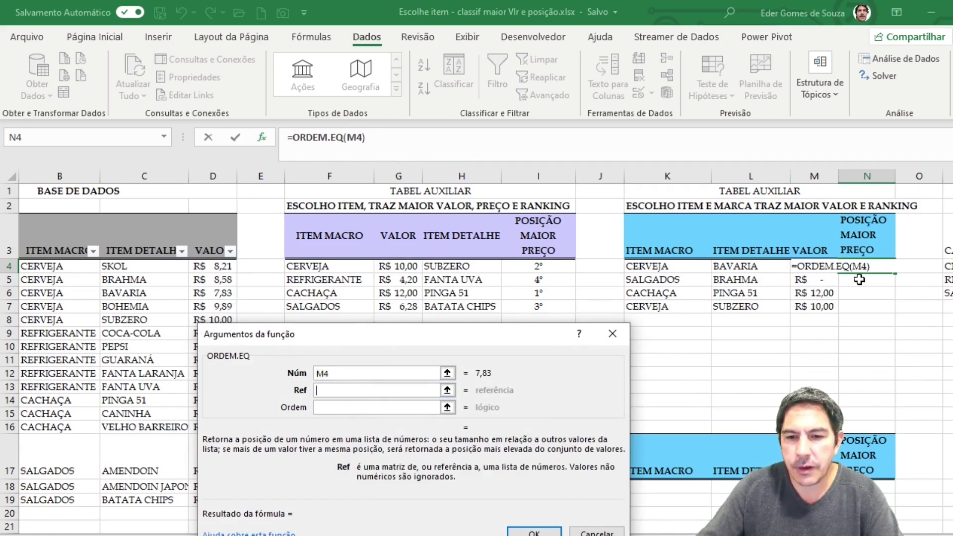
click(781, 267)
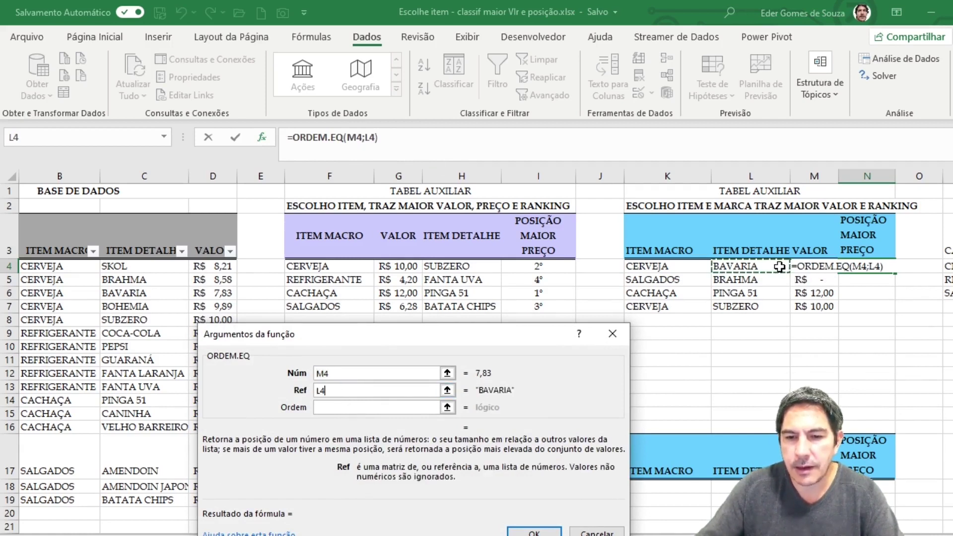
key(Right)
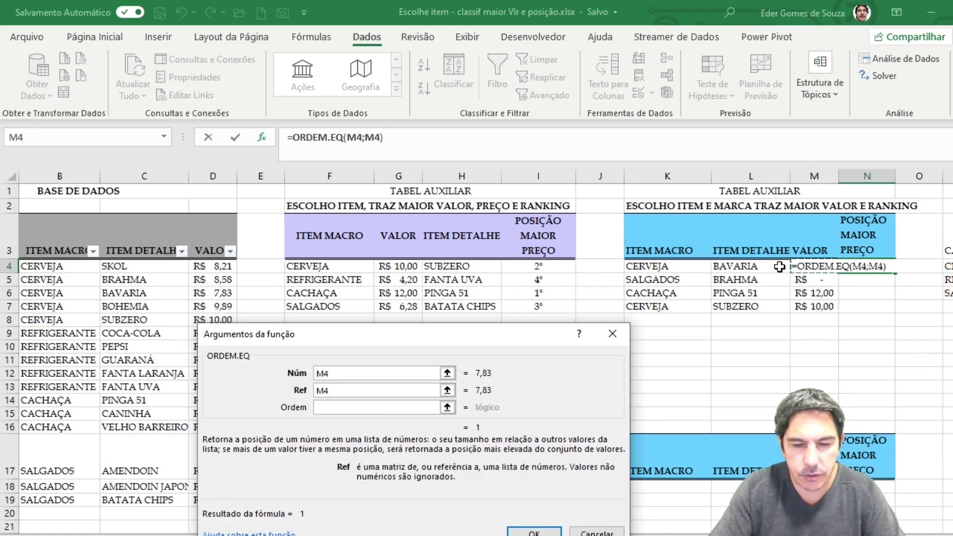
key(shift+Down)
key(shift+Down)
key(shift+Down)
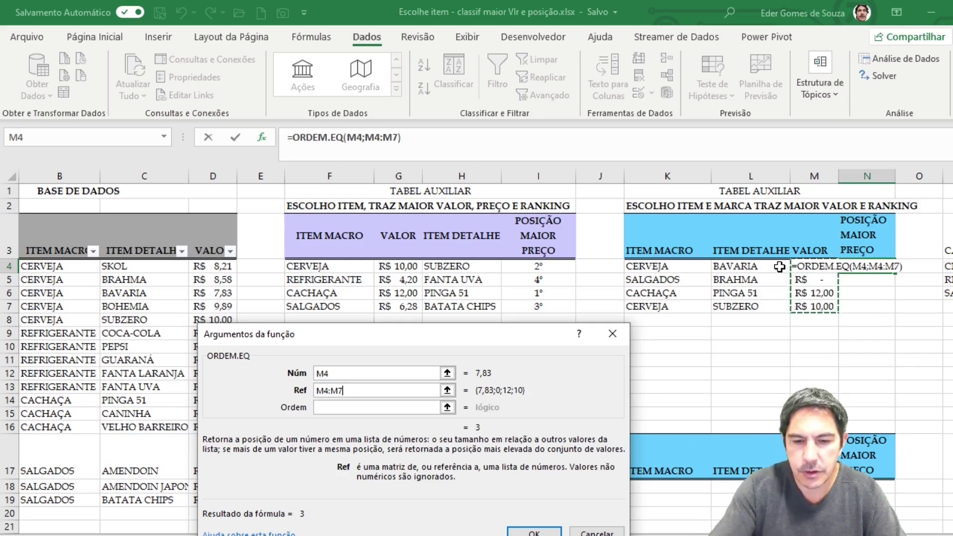
key(Return)
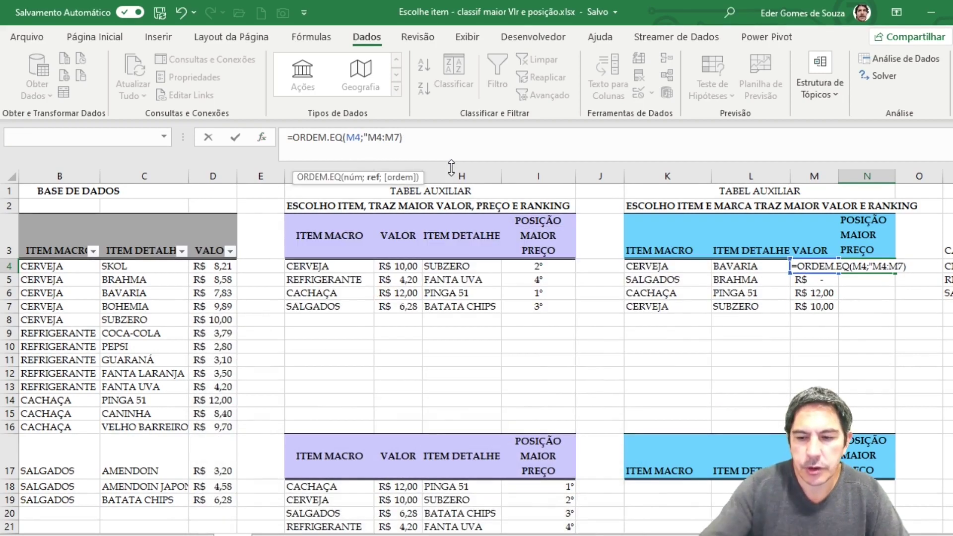
key(BackSpace)
key(Return)
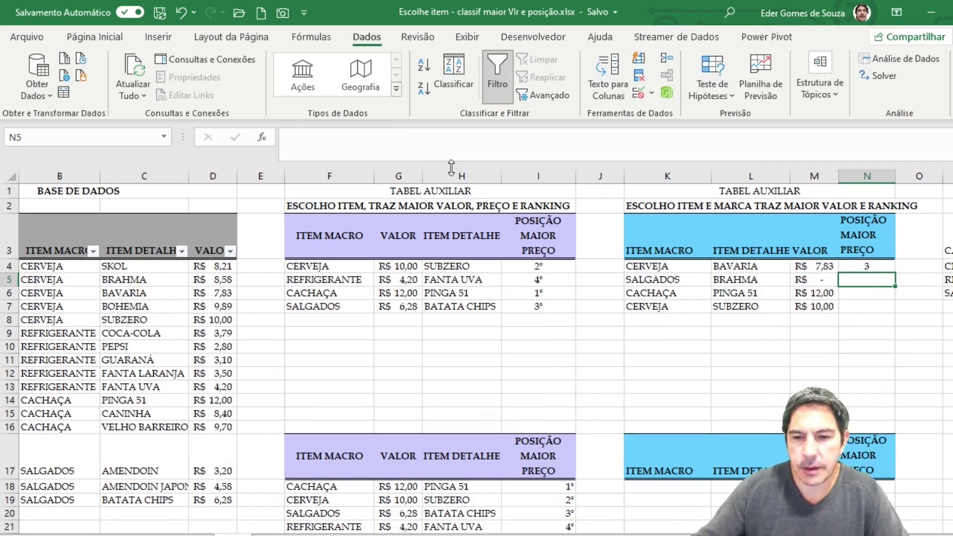
Make the M4:M7 reference absolute in the ORDEM.EQ formula in N4
click(870, 265)
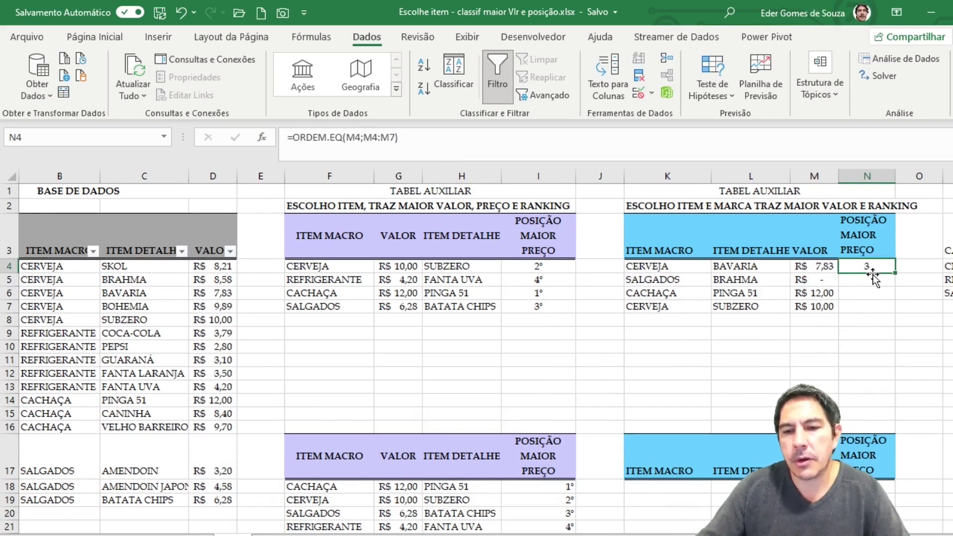
click(351, 135)
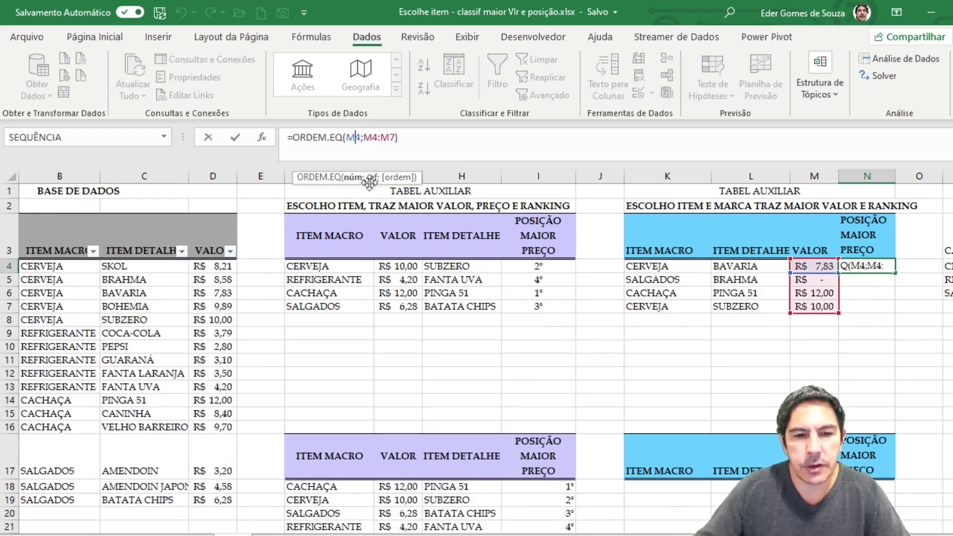
double_click(383, 138)
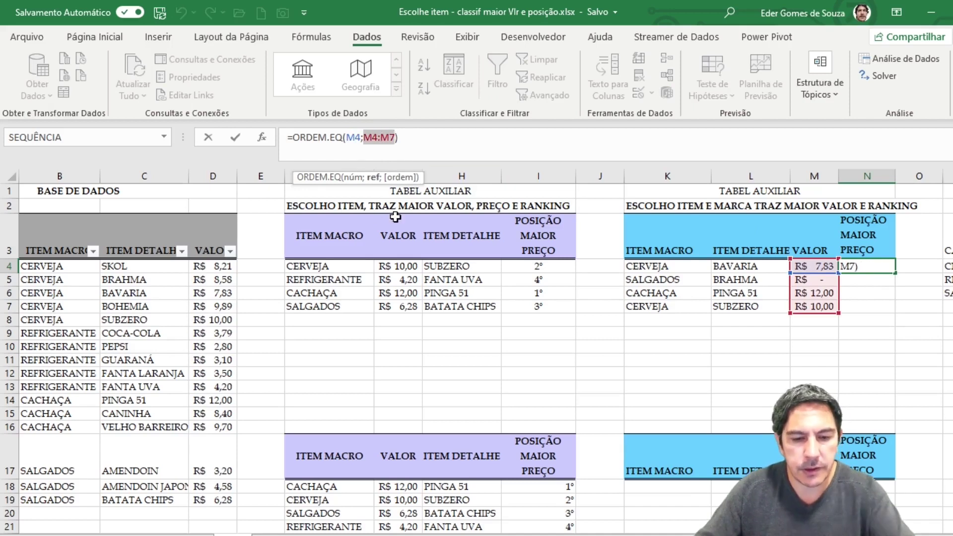
key(F4)
key(Return)
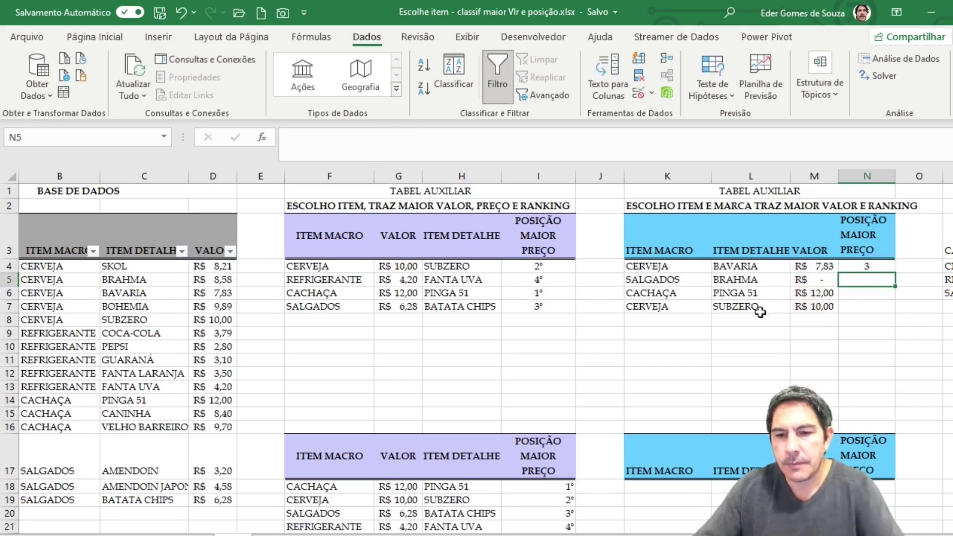
Fill the ORDEM.EQ formula from N4 down through N7
drag(815, 266, 815, 307)
click(874, 266)
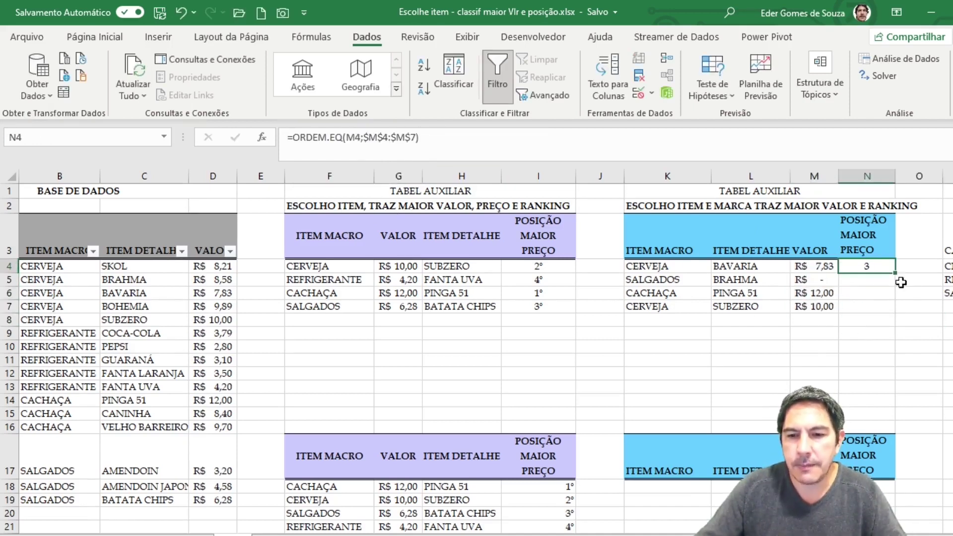
drag(894, 274, 877, 337)
click(868, 279)
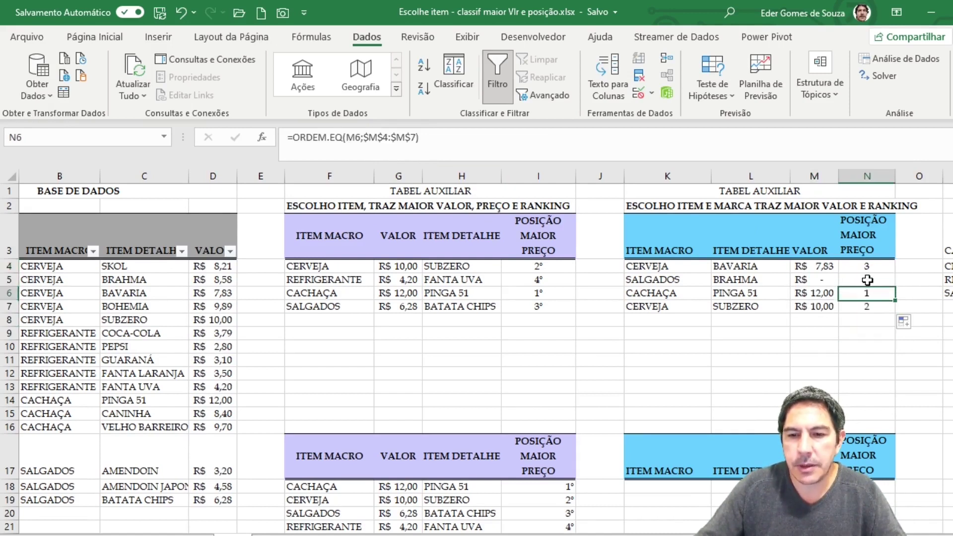
Apply the custom number format 0° to the ranking cells N4:N7
click(867, 268)
drag(871, 269, 872, 309)
right_click(873, 308)
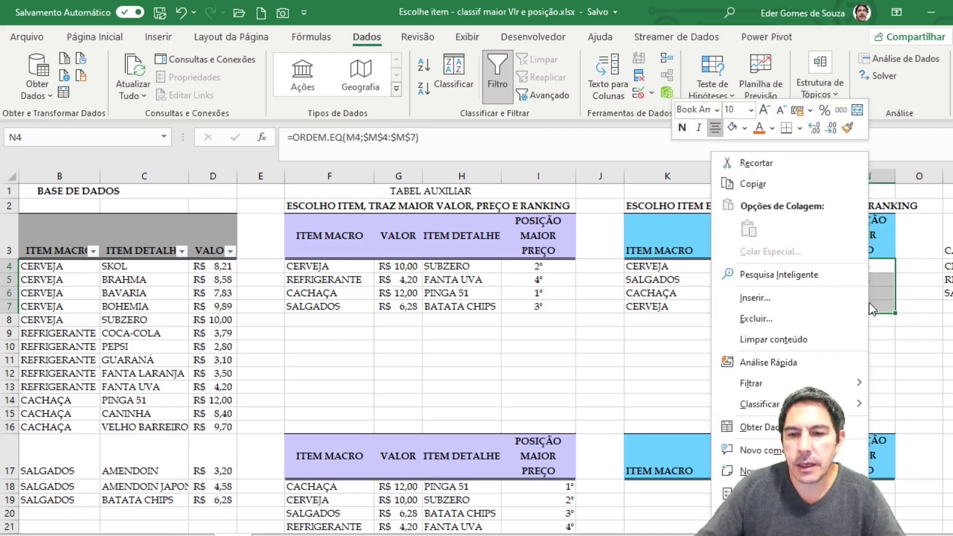
click(760, 495)
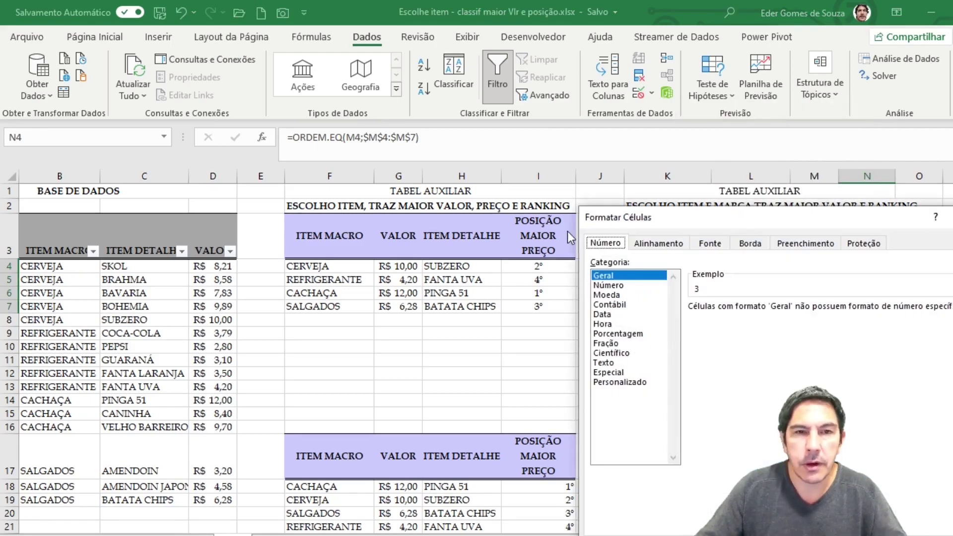
click(624, 383)
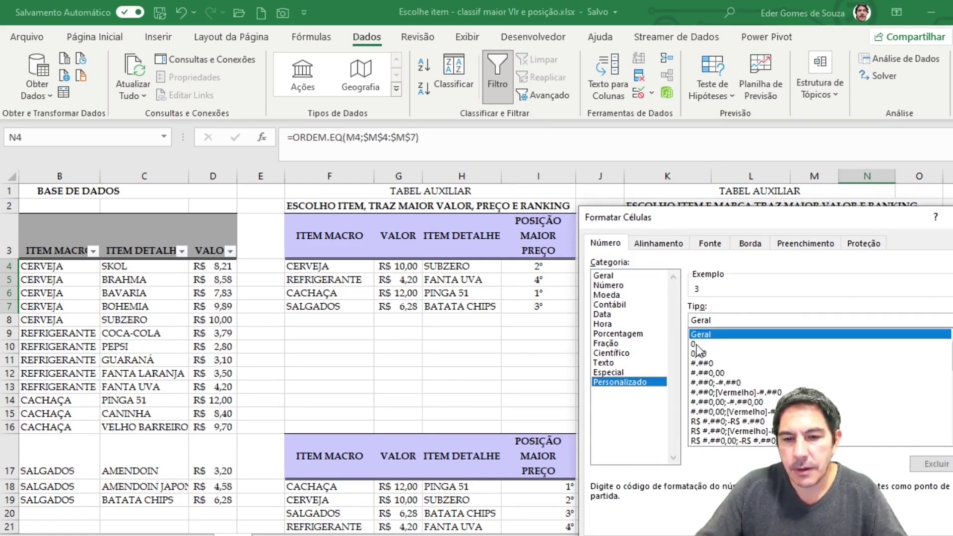
click(695, 345)
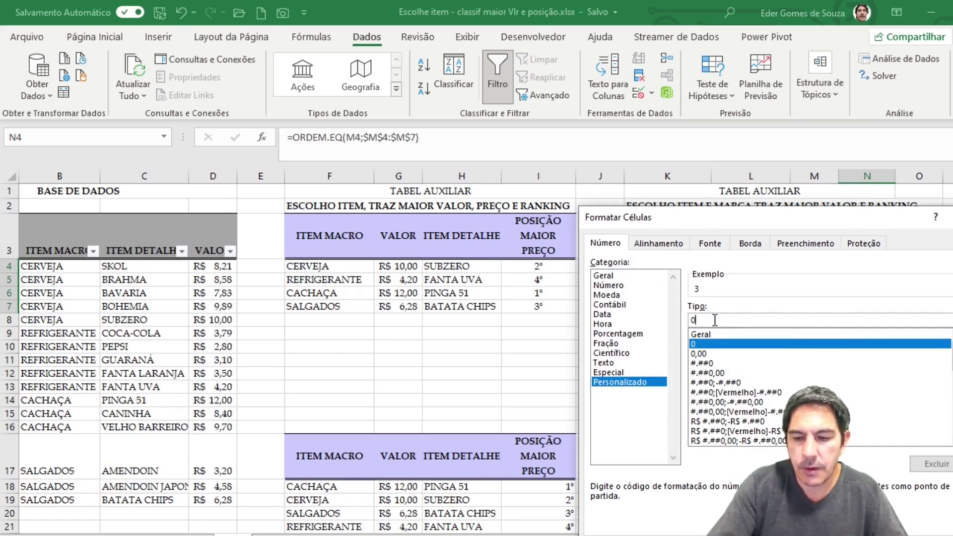
text(°)
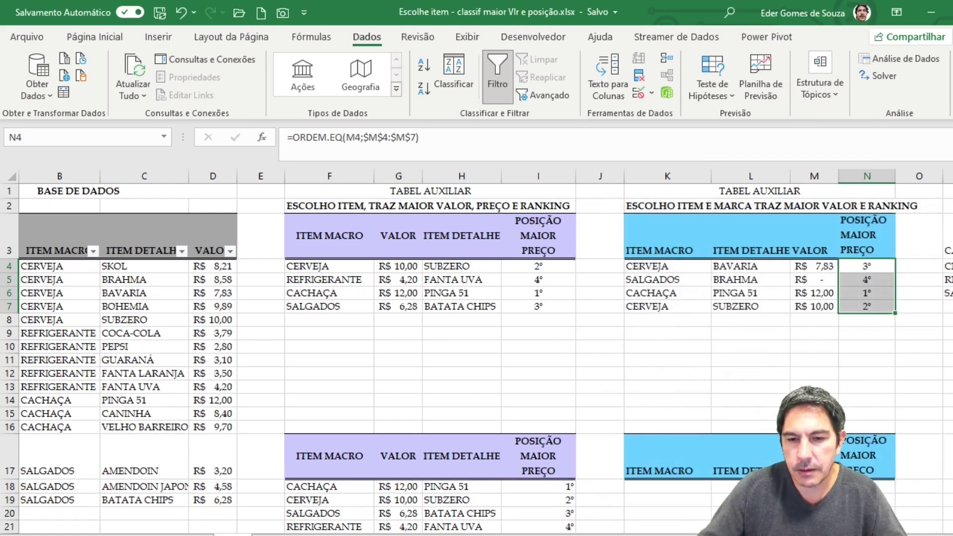
click(801, 366)
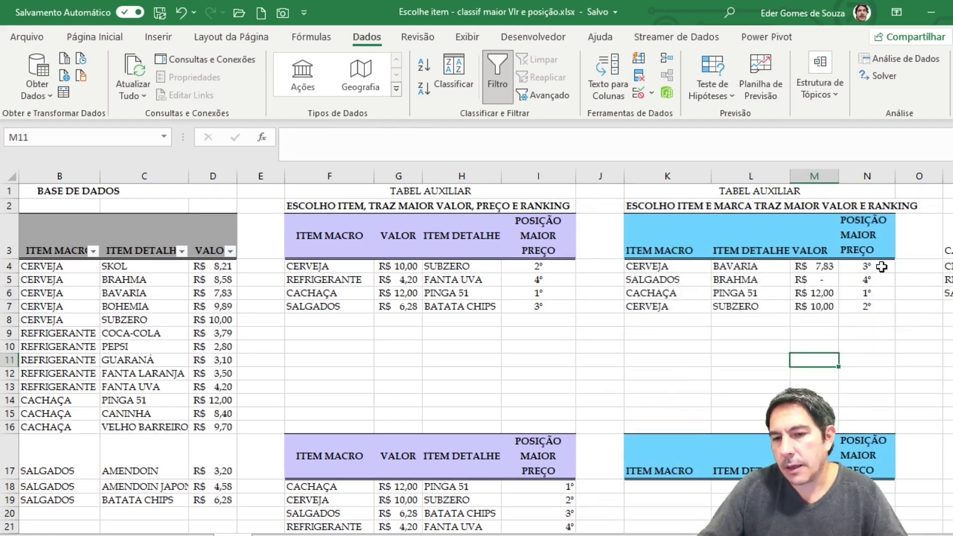
drag(884, 266, 884, 309)
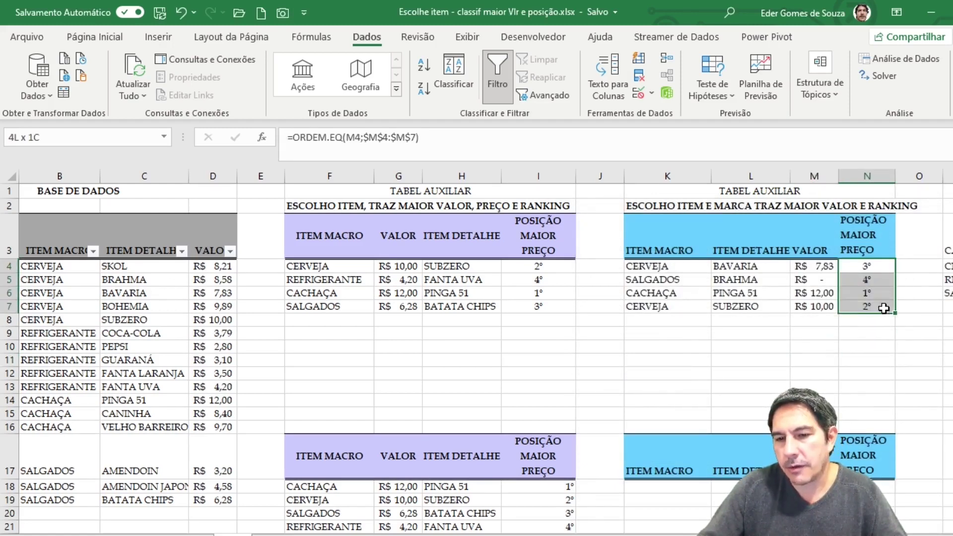
drag(884, 272, 881, 307)
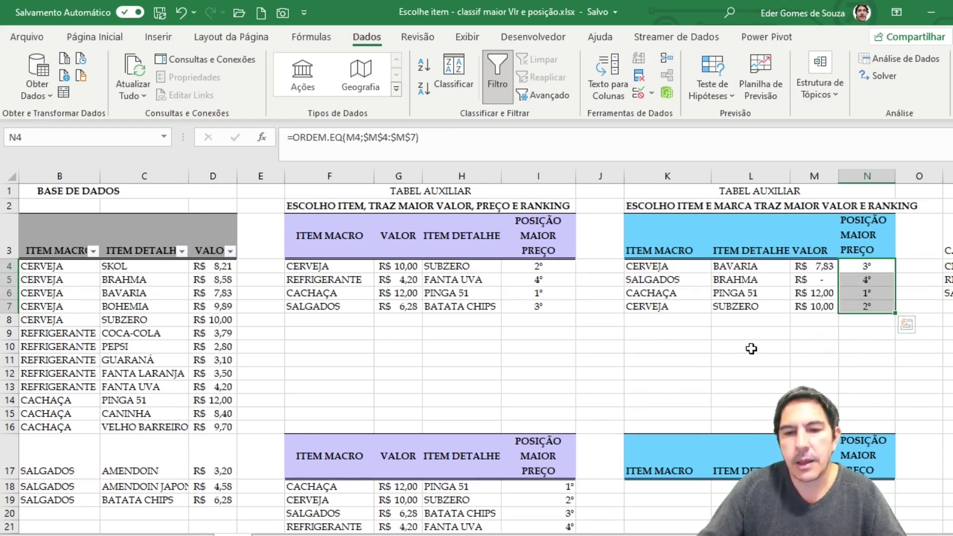
Start a CLASSIFICAR formula in K18 of the lower blue table and bring up its function arguments dialog
scroll(751, 349, down, 2)
click(688, 372)
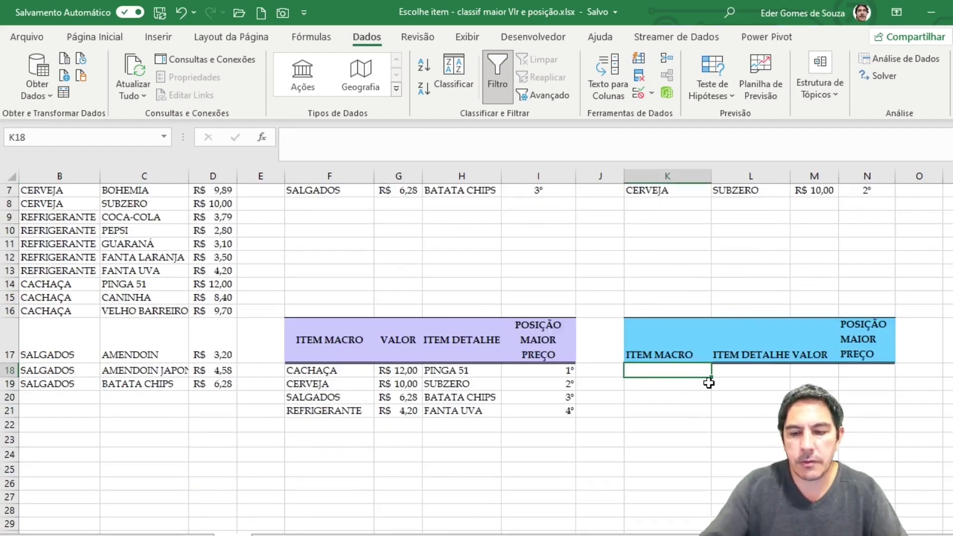
text(=c)
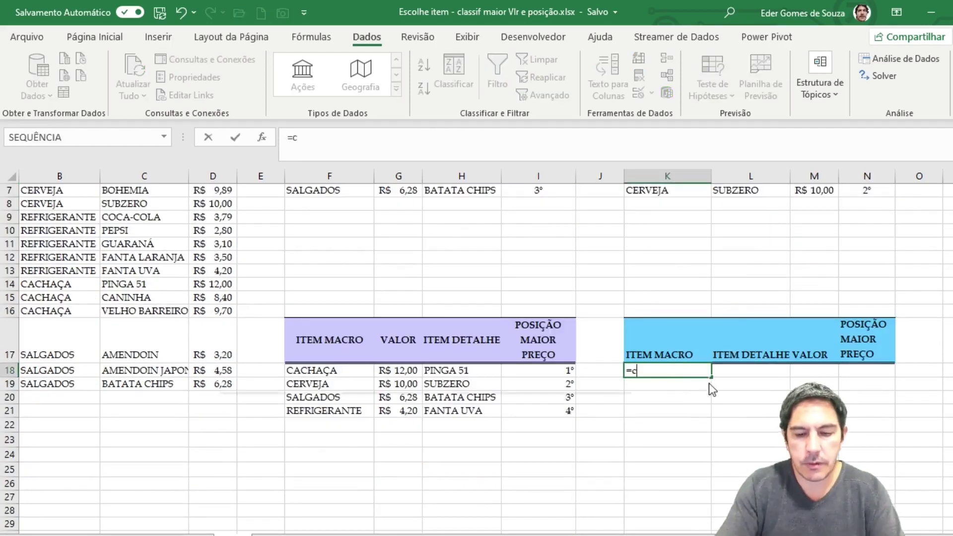
text(lassif)
key(Tab)
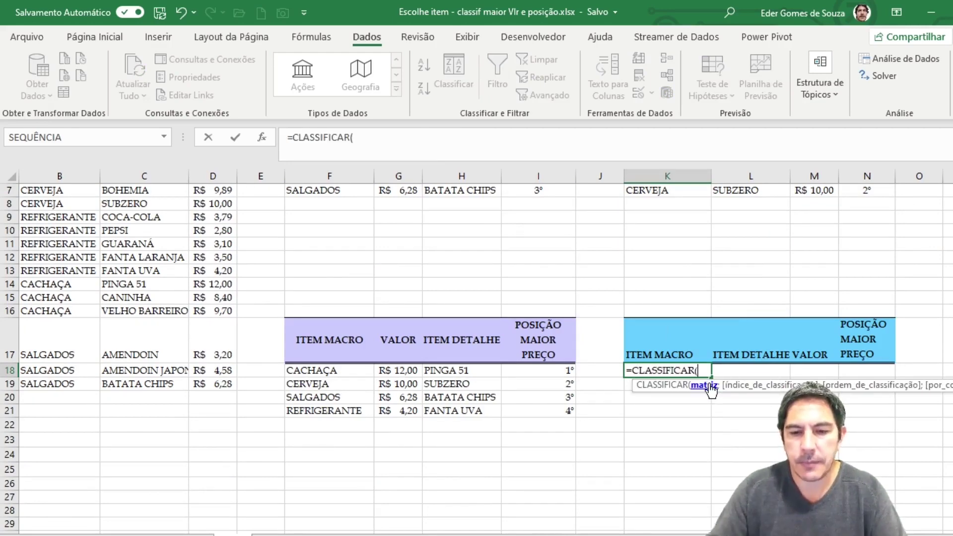
click(261, 137)
drag(405, 346, 694, 405)
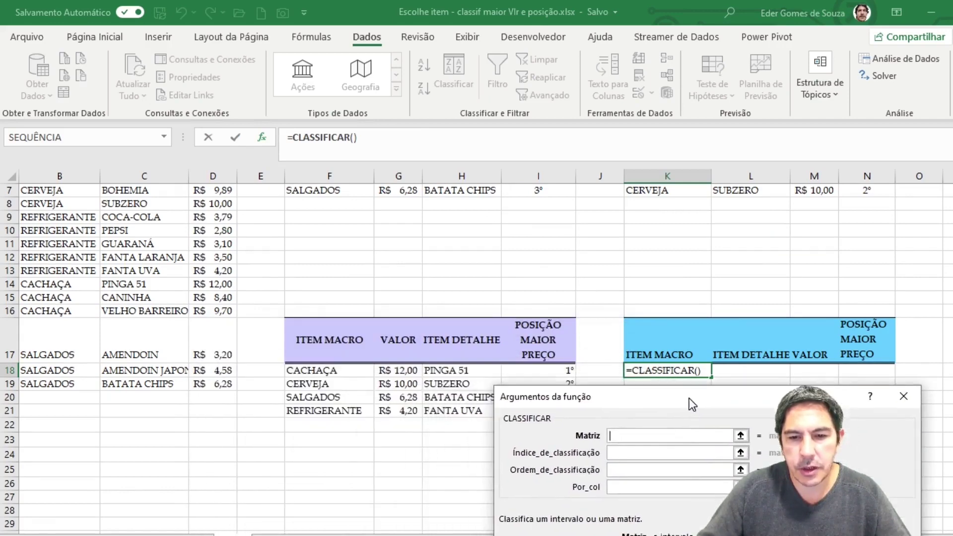
Set Matriz to K4:N7, Índice_de_classificação to 4 and Ordem_de_classificação to 1, and enter the CLASSIFICAR formula
scroll(728, 258, up, 2)
drag(671, 269, 869, 308)
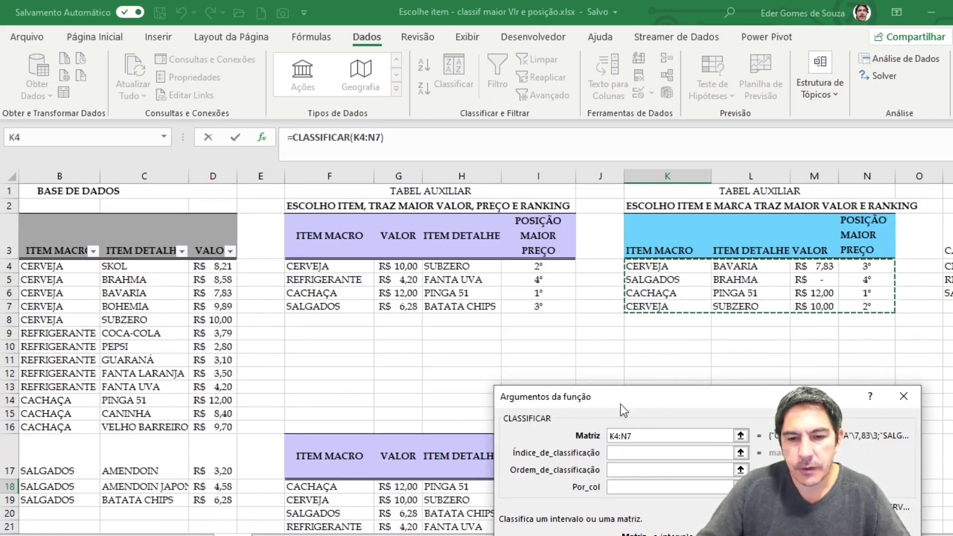
drag(621, 405, 558, 365)
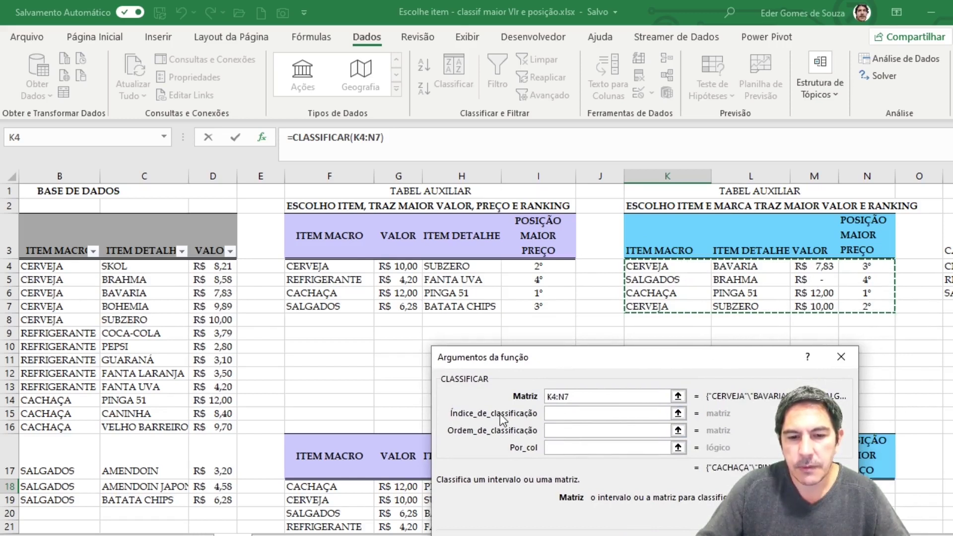
click(568, 414)
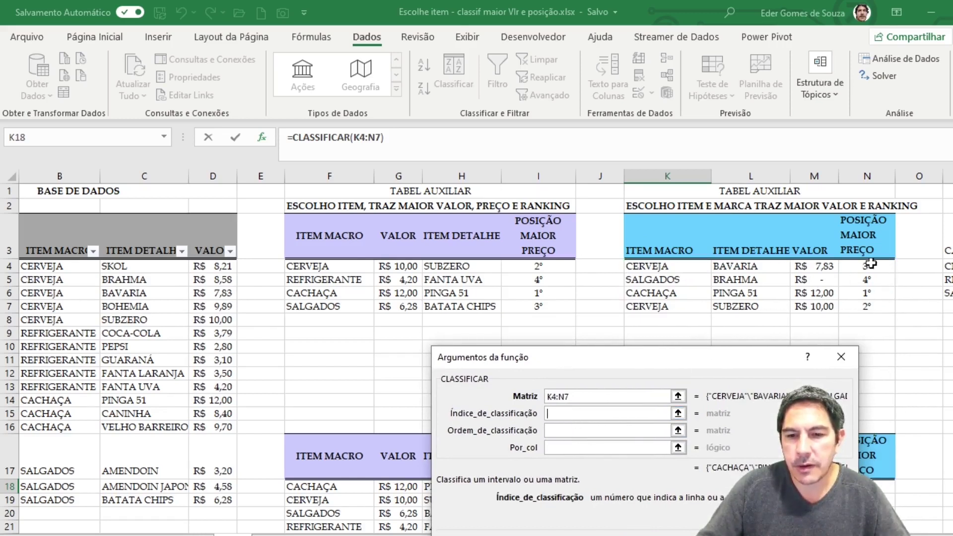
text(4)
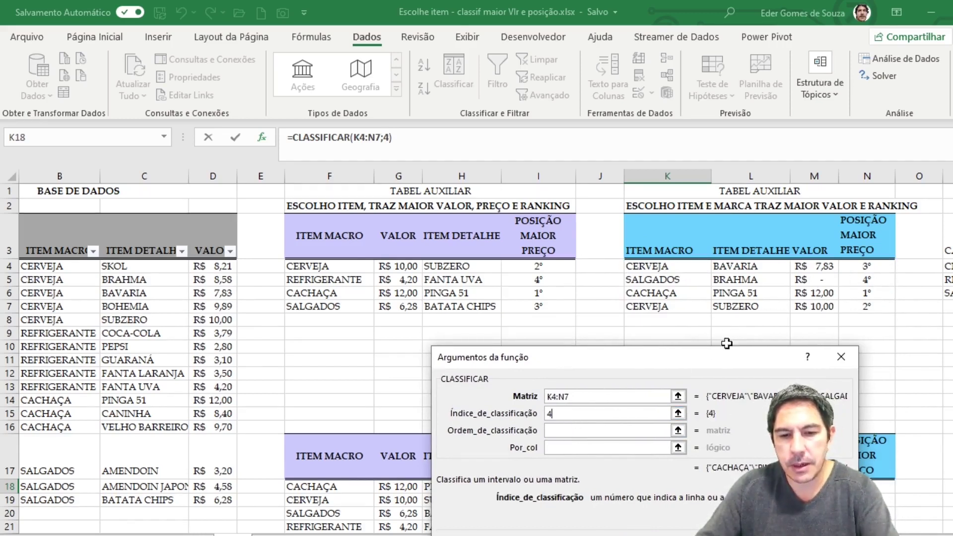
click(562, 430)
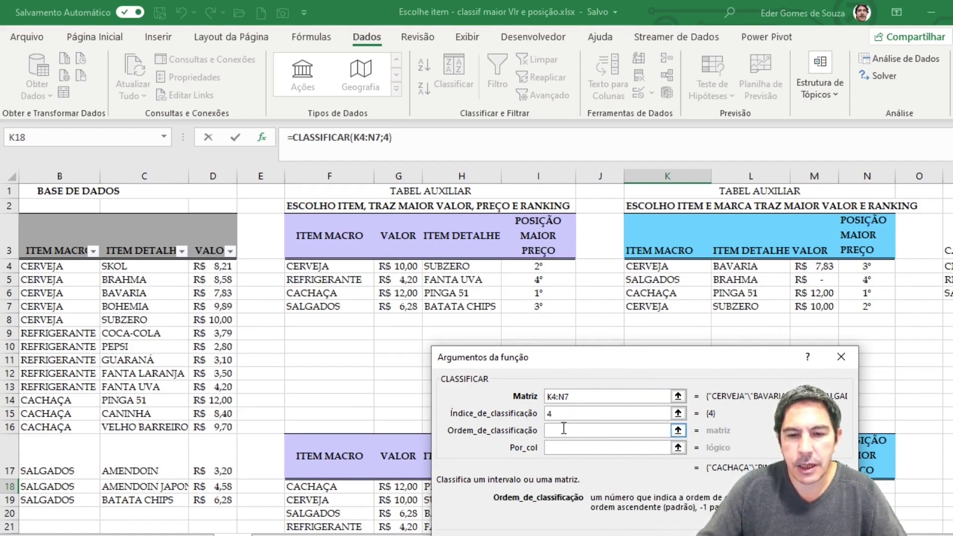
text(1)
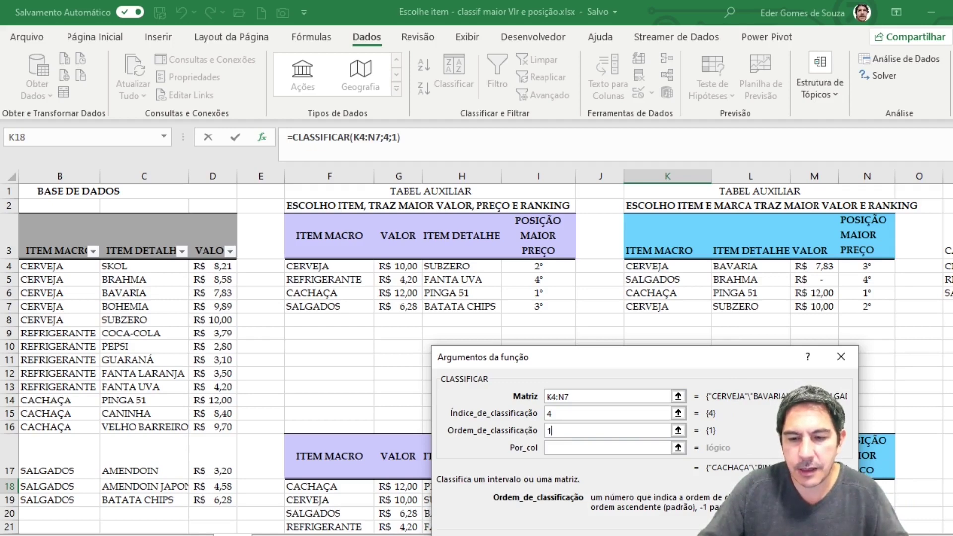
key(Return)
scroll(771, 372, down, 3)
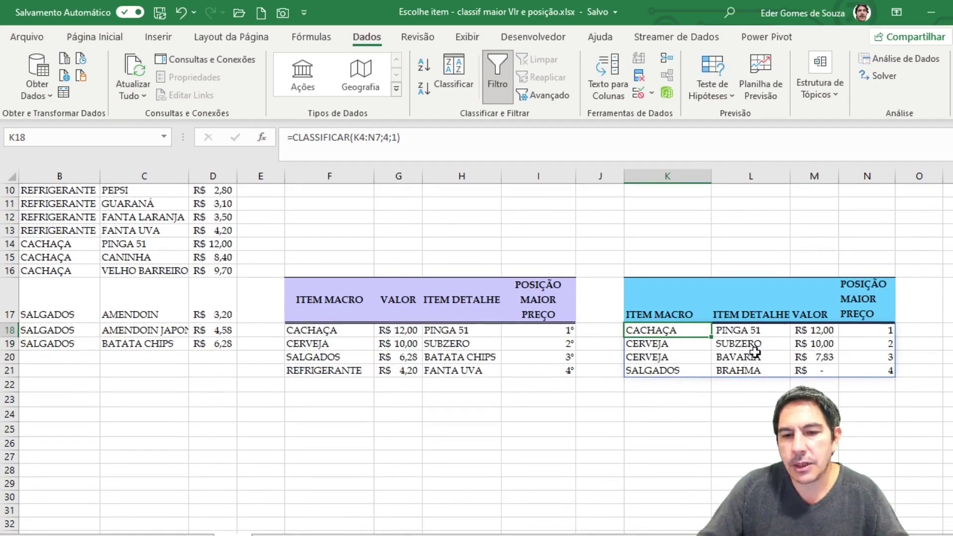
Copy the formatting of N4 onto the sorted table's ranking cells N18:N21
scroll(760, 352, up, 1)
scroll(884, 379, up, 2)
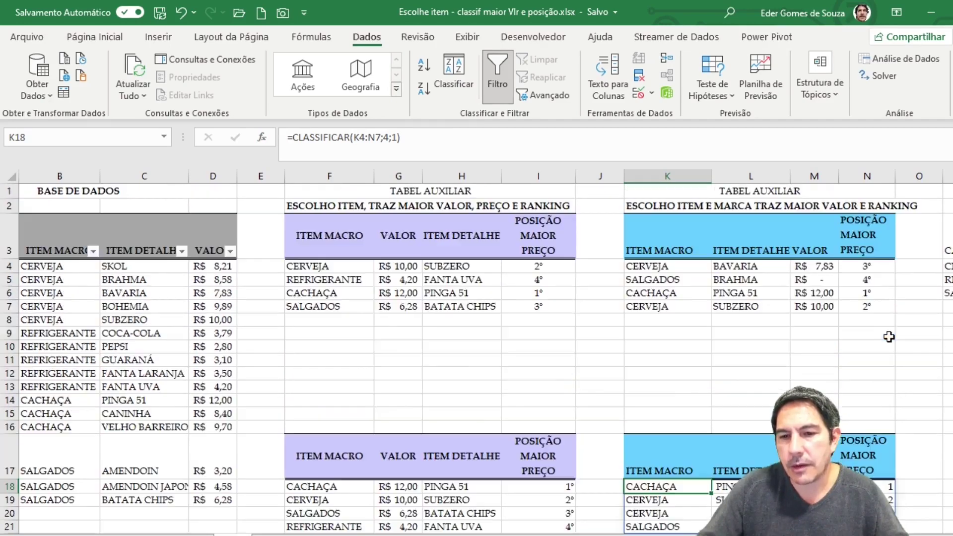
click(868, 268)
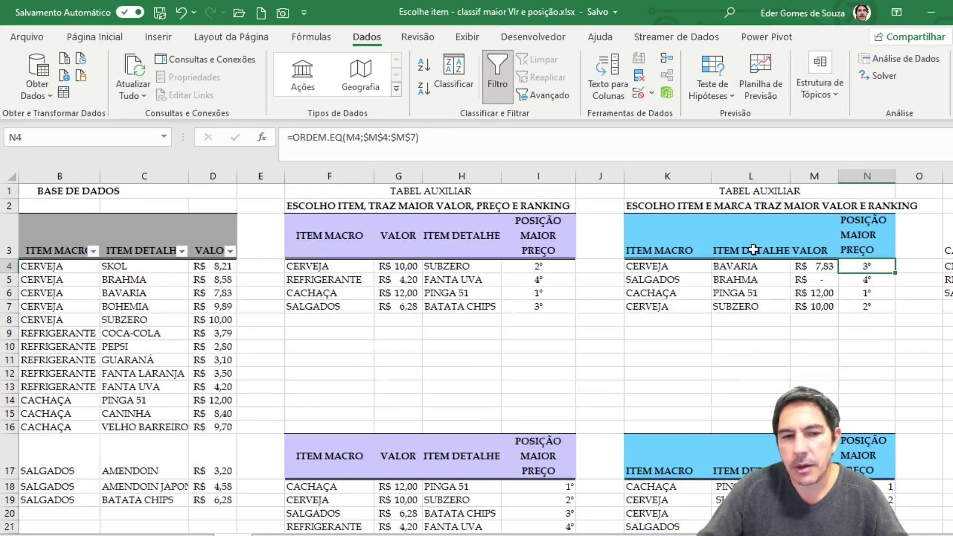
click(95, 37)
click(58, 95)
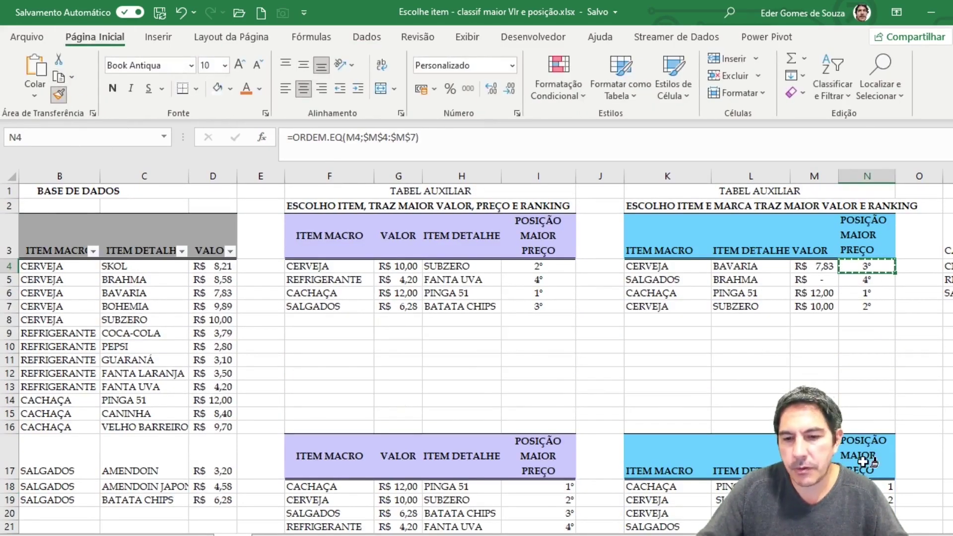
scroll(870, 466, down, 2)
drag(871, 373, 873, 412)
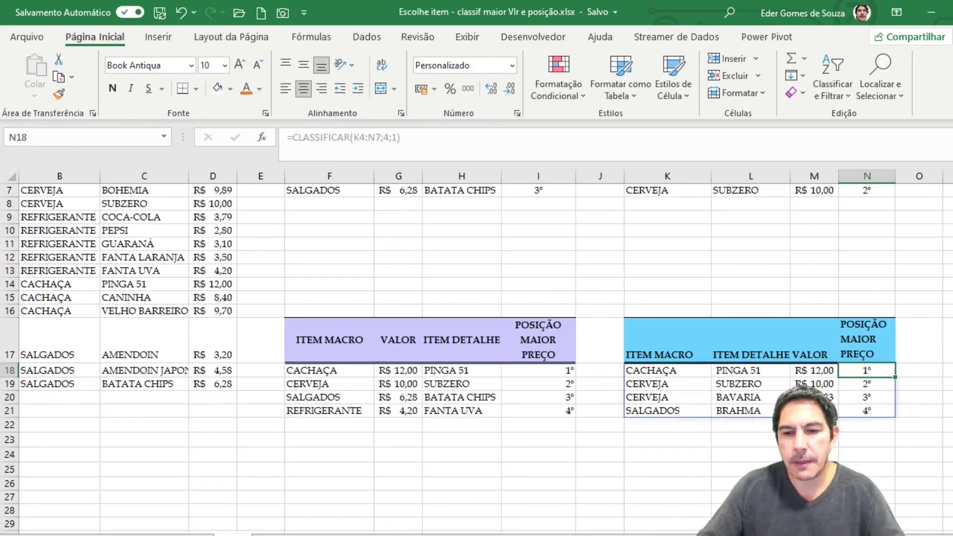
click(814, 384)
Choose REFRIGERANTE as the ITEM MACRO in F4 and check the value and detail formulas beside it
scroll(667, 268, up, 2)
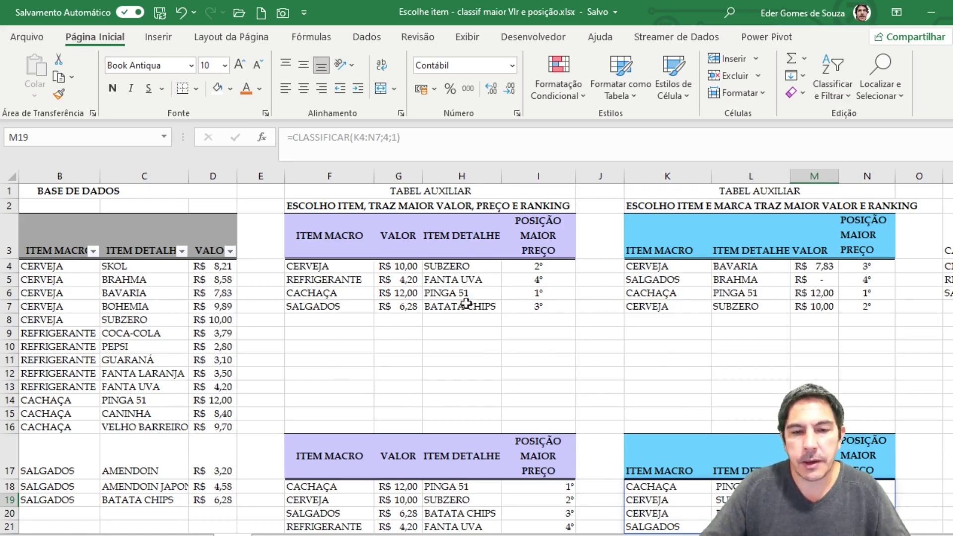
click(332, 205)
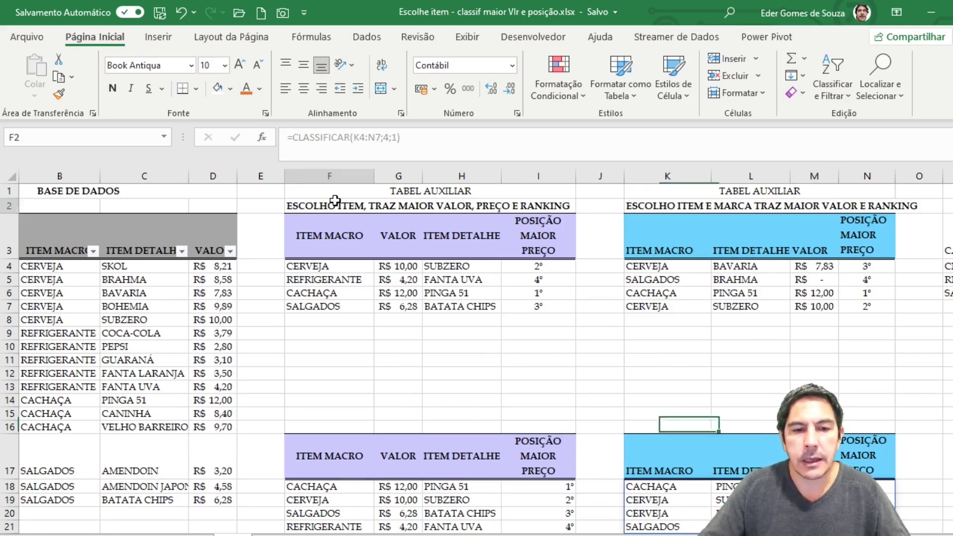
click(331, 267)
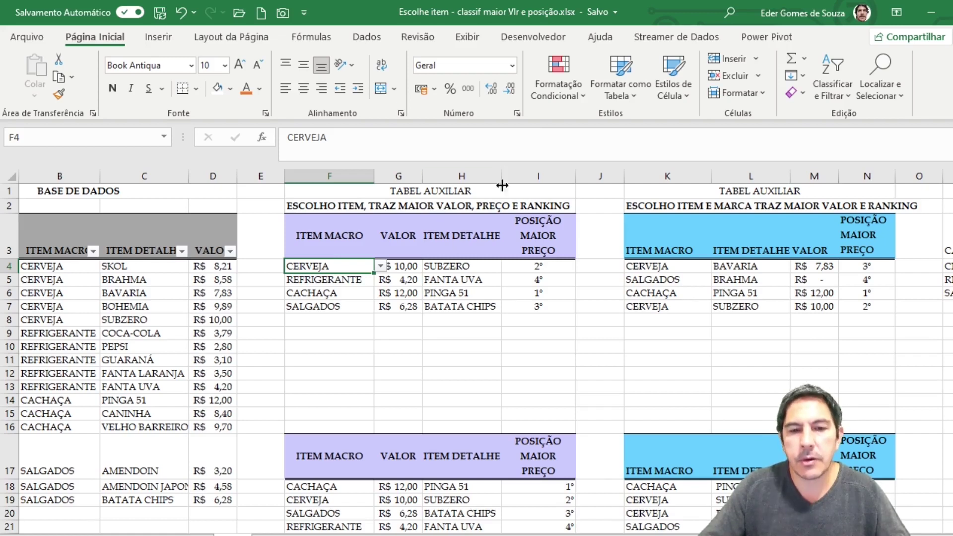
click(418, 331)
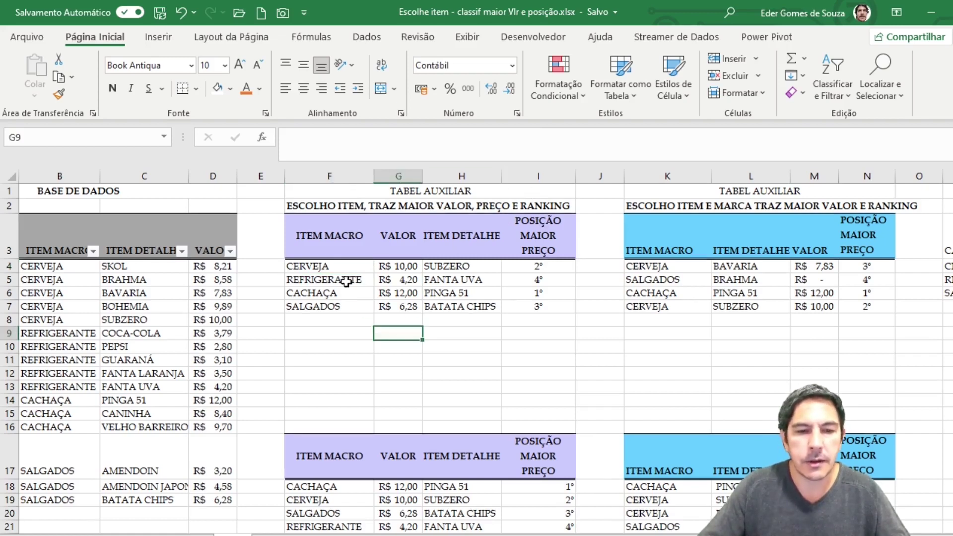
click(337, 269)
click(381, 266)
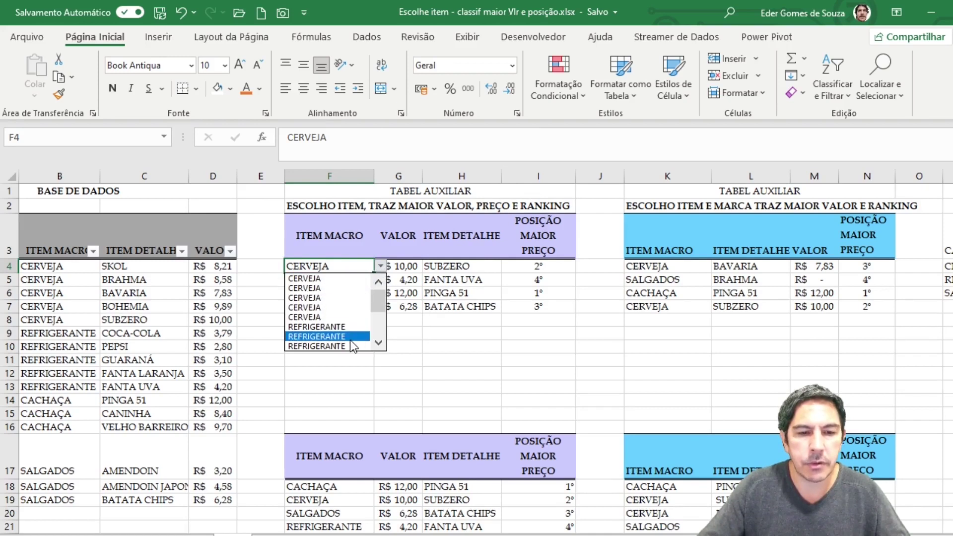
click(308, 329)
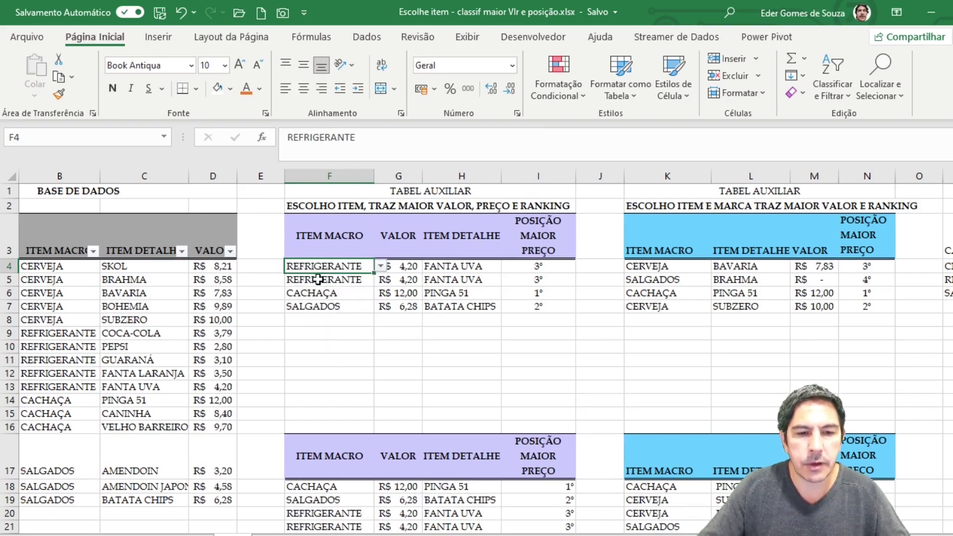
click(403, 268)
click(463, 267)
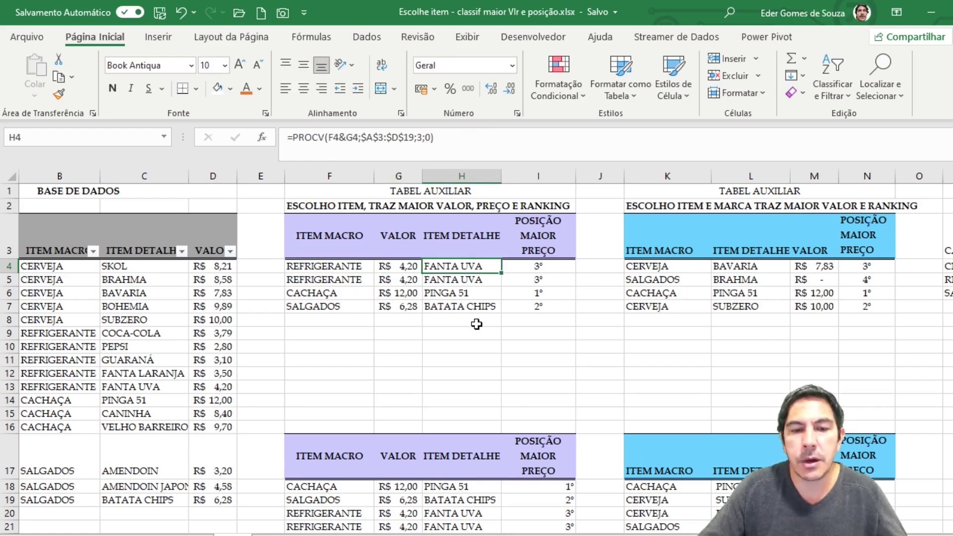
Choose CERVEJA as the ITEM MACRO in F5 and check that row's detail and value cells
click(457, 276)
drag(294, 278, 485, 278)
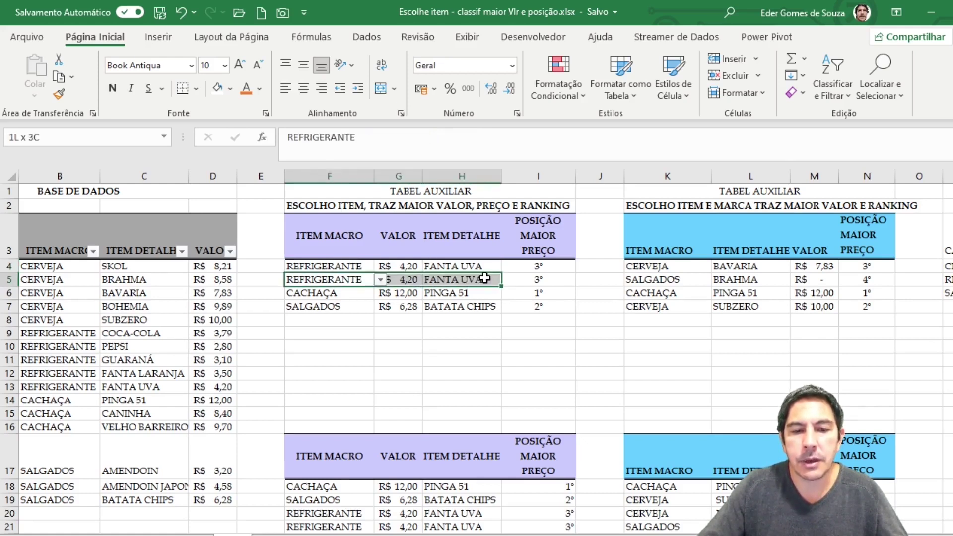
click(380, 280)
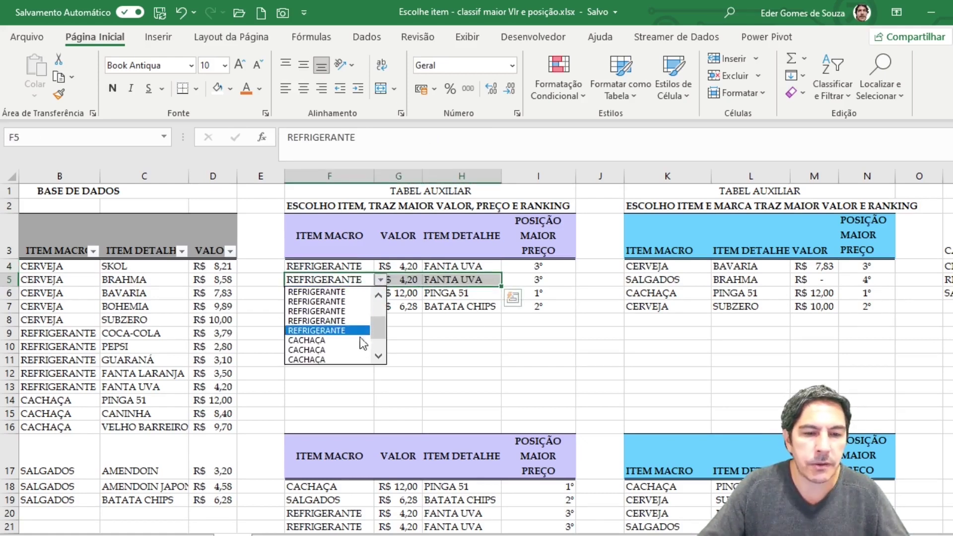
drag(374, 323, 386, 293)
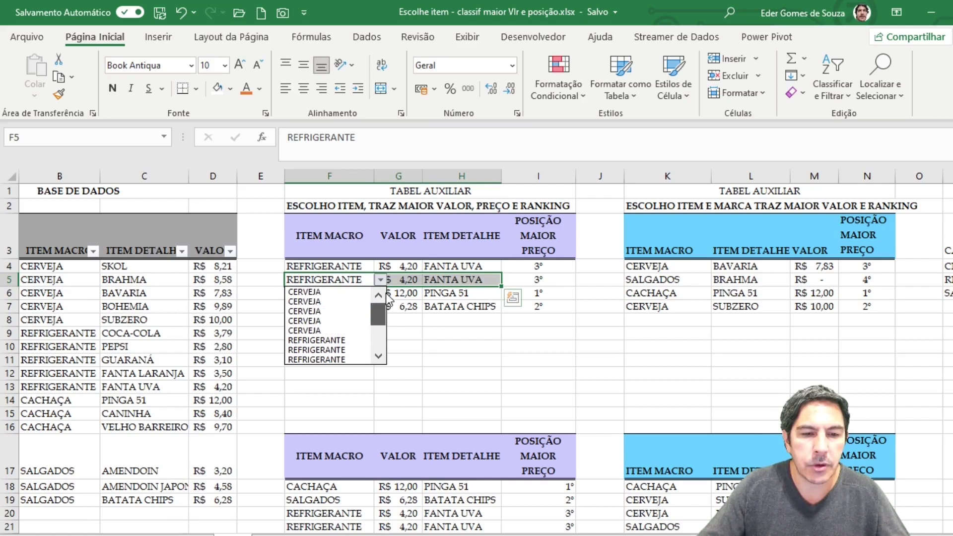
click(321, 302)
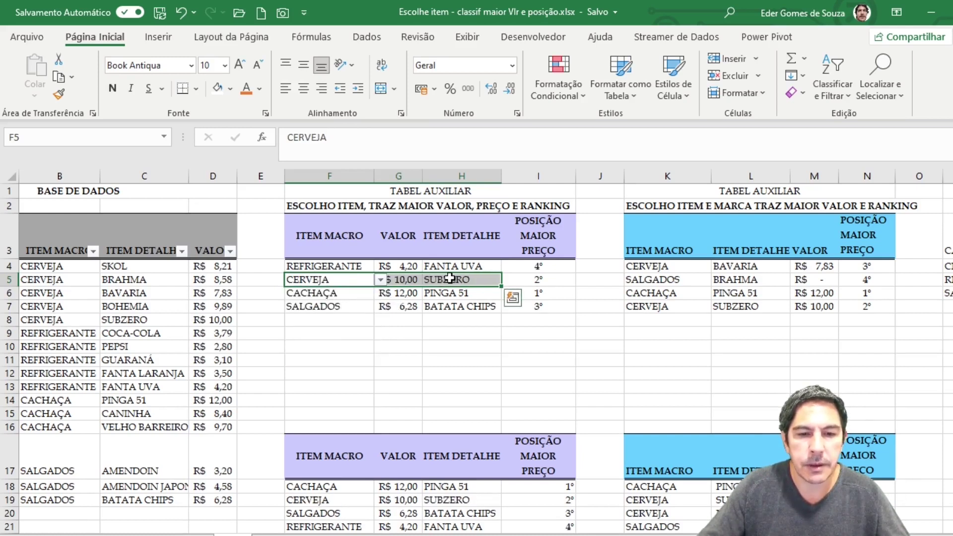
click(470, 280)
click(396, 279)
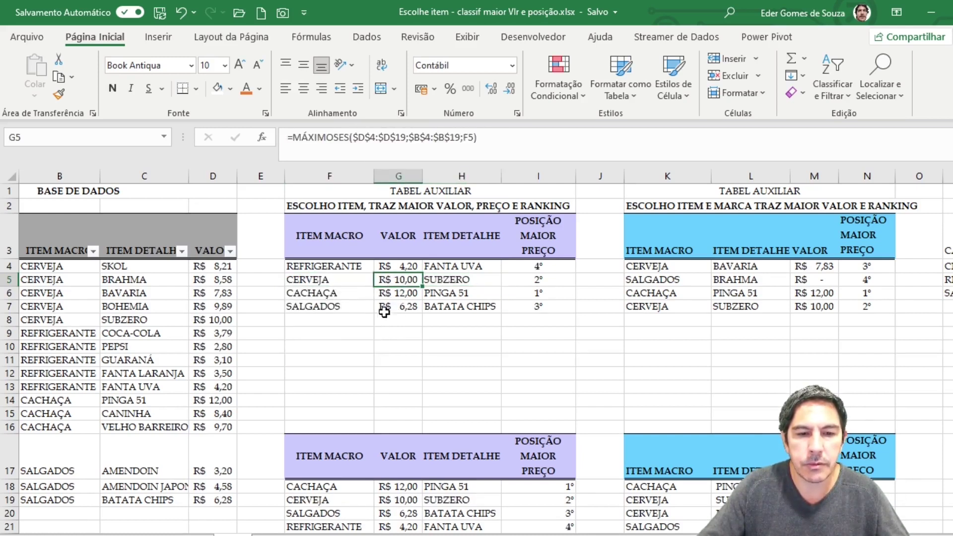
Review the first auxiliary table's ITEM MACRO choices, heading, and the VALOR, ITEM DETALHE and ranking cells of its REFRIGERANTE row
click(313, 293)
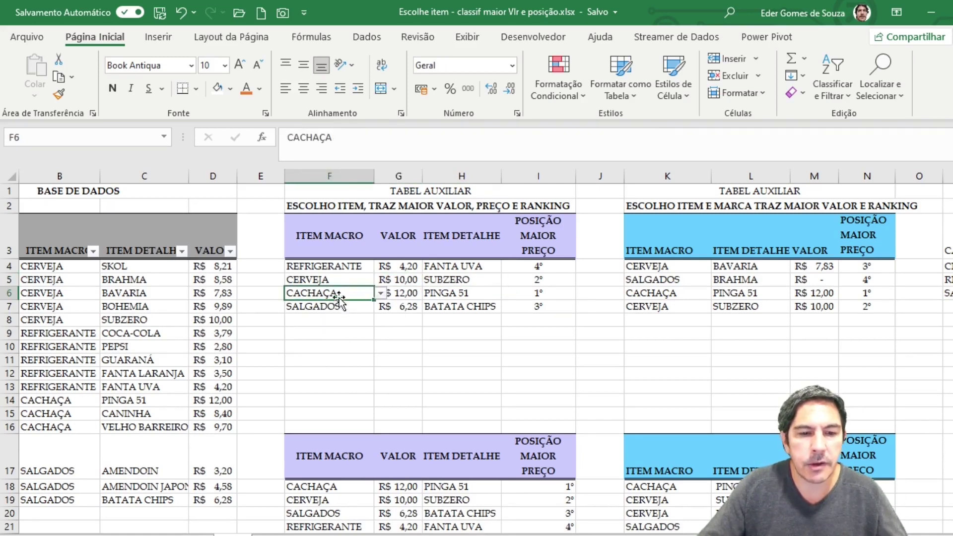
click(337, 267)
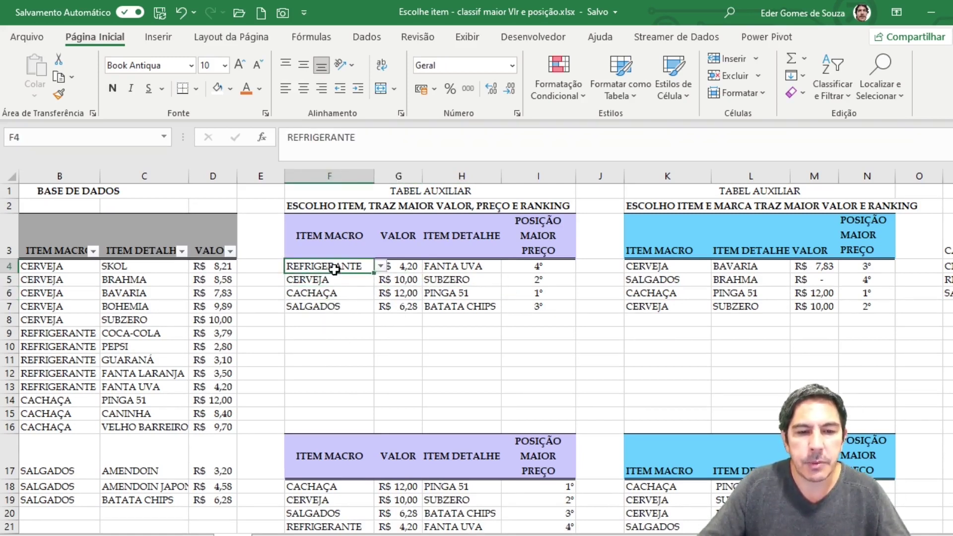
drag(335, 268, 334, 307)
click(338, 208)
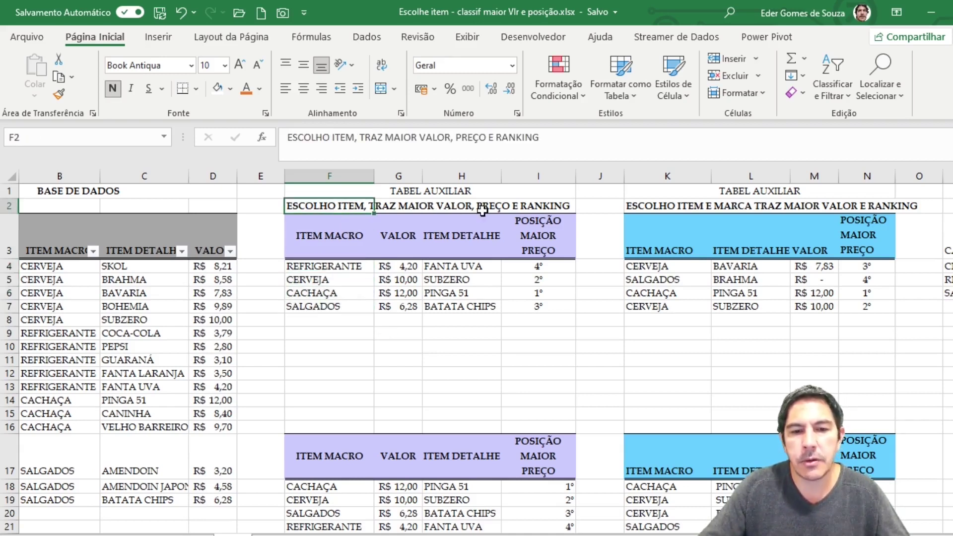
drag(405, 269, 403, 281)
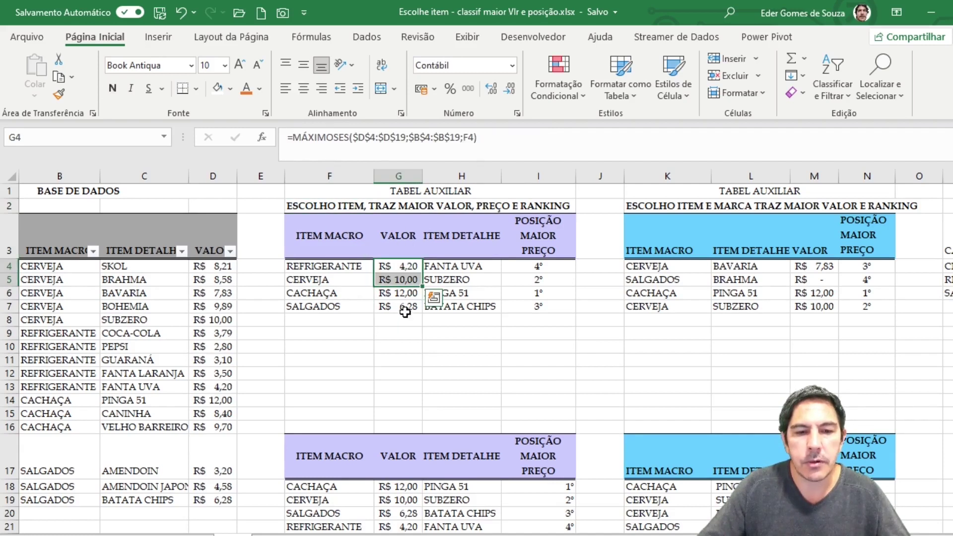
click(404, 269)
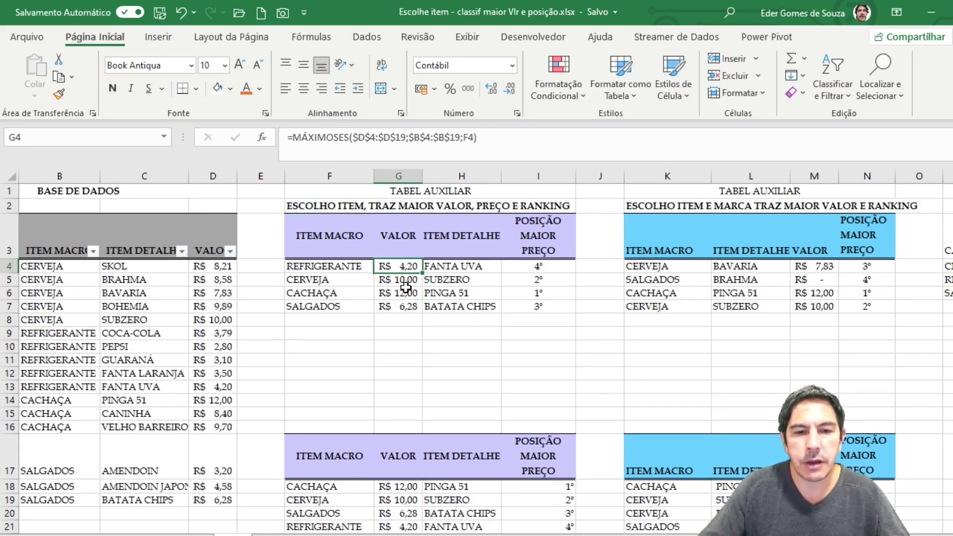
key(Right)
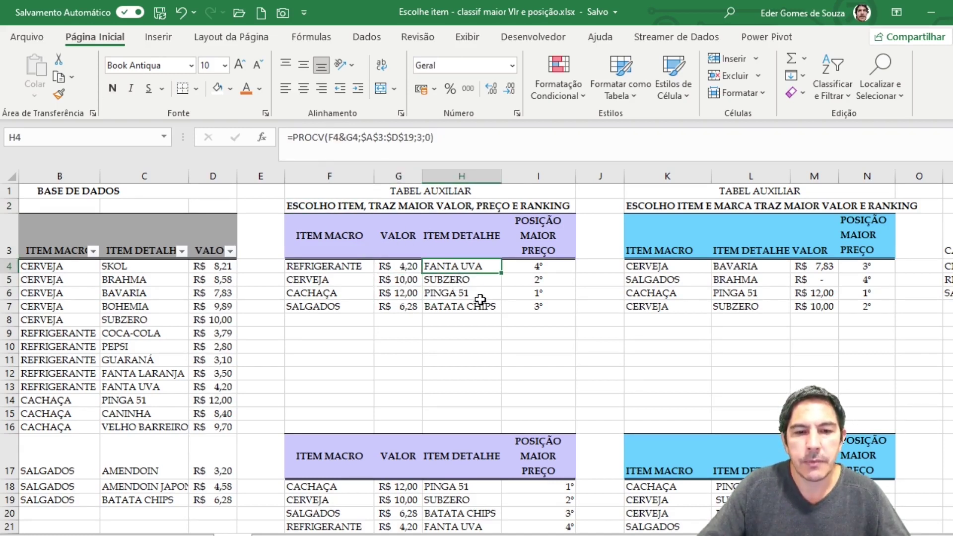
click(542, 271)
click(342, 296)
key(Up)
key(Up)
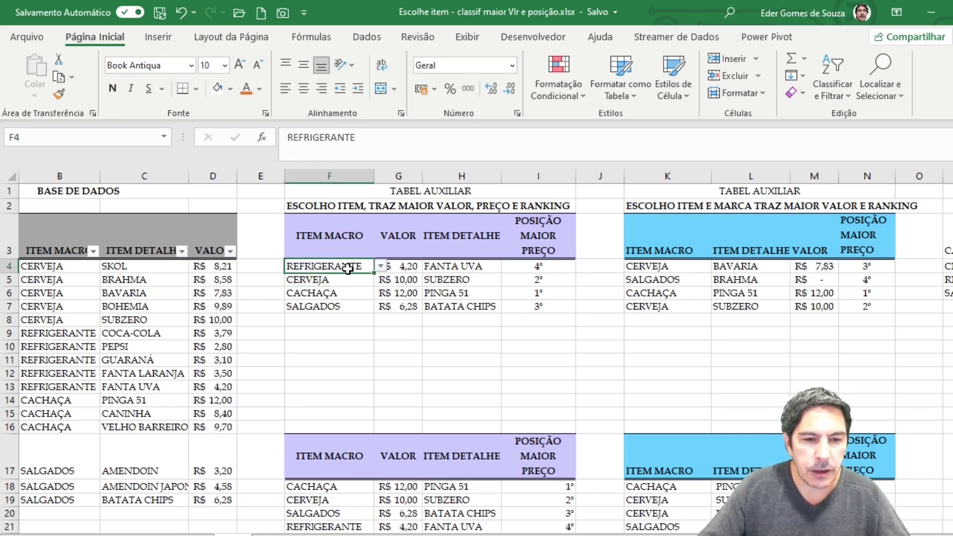
Filter the database's ITEM MACRO column to REFRIGERANTE only and look for the highest price in the VALOR column
click(93, 252)
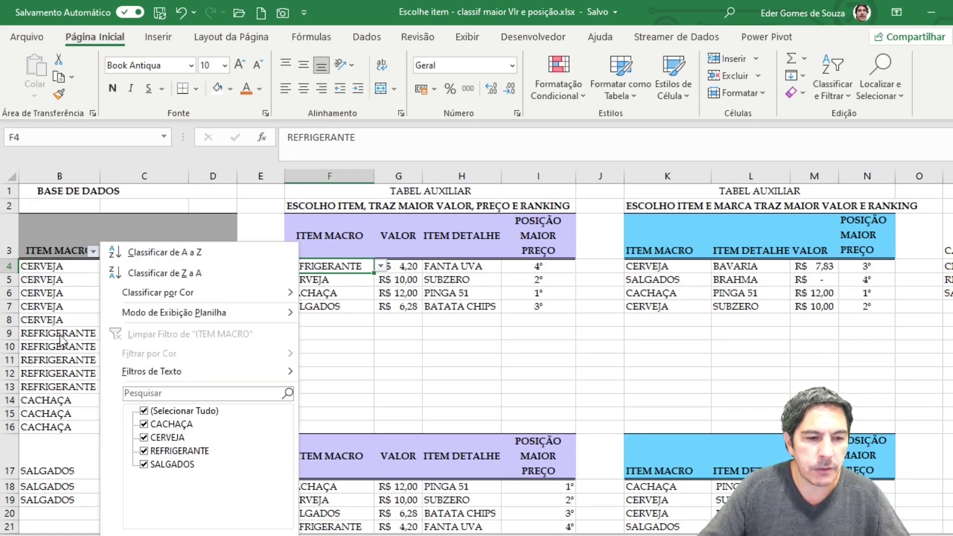
click(144, 411)
click(144, 451)
click(222, 535)
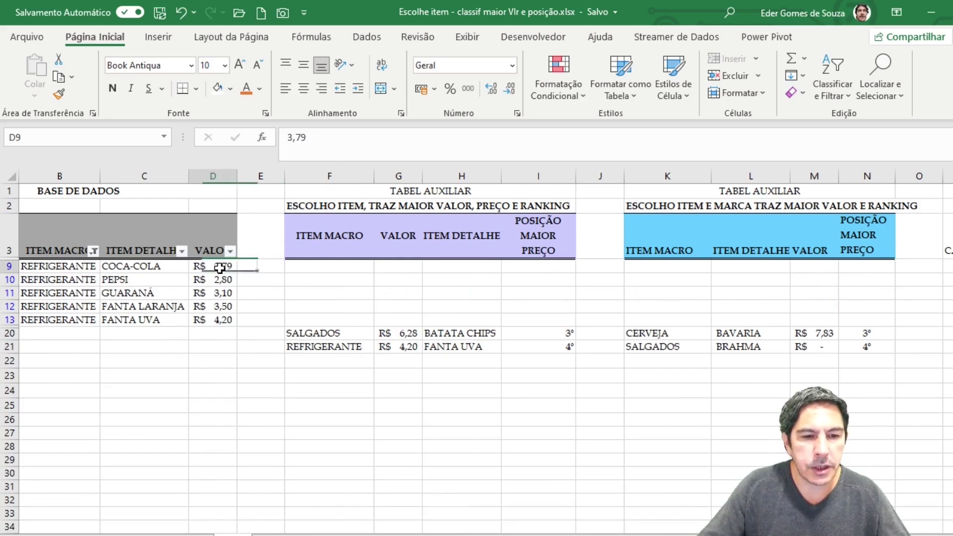
drag(219, 268, 217, 321)
click(218, 321)
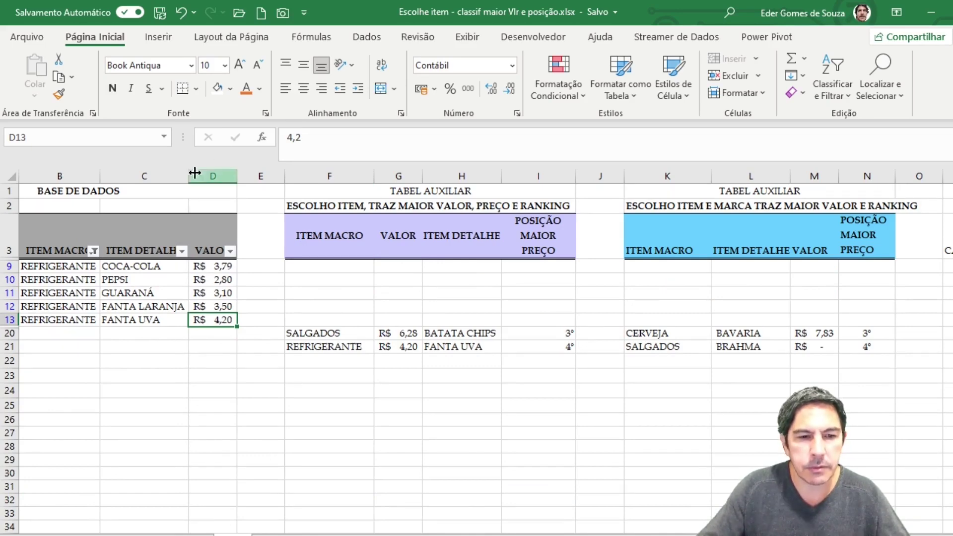
Show all ITEM MACRO entries again and check the REFRIGERANTE row's item detail and ranking formulas in the first auxiliary table
click(94, 252)
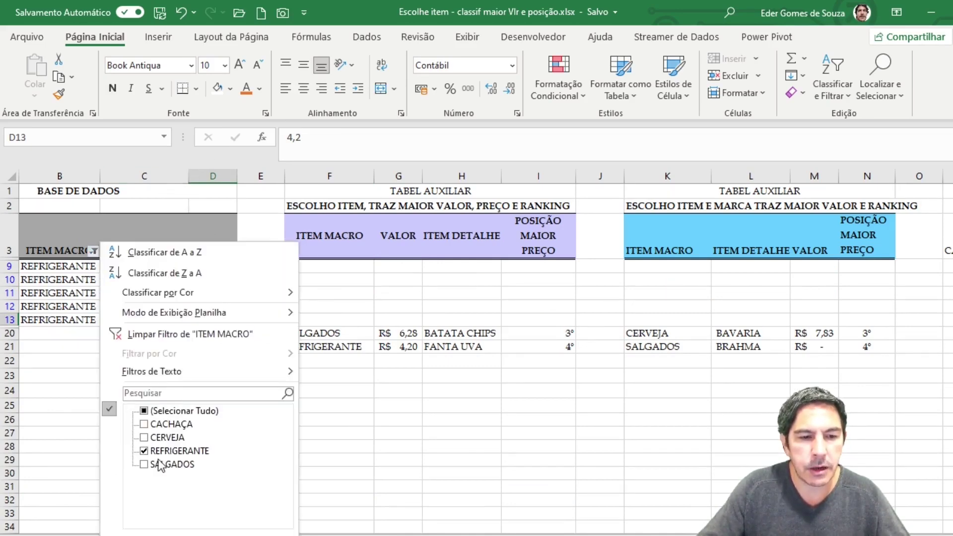
click(143, 412)
click(222, 535)
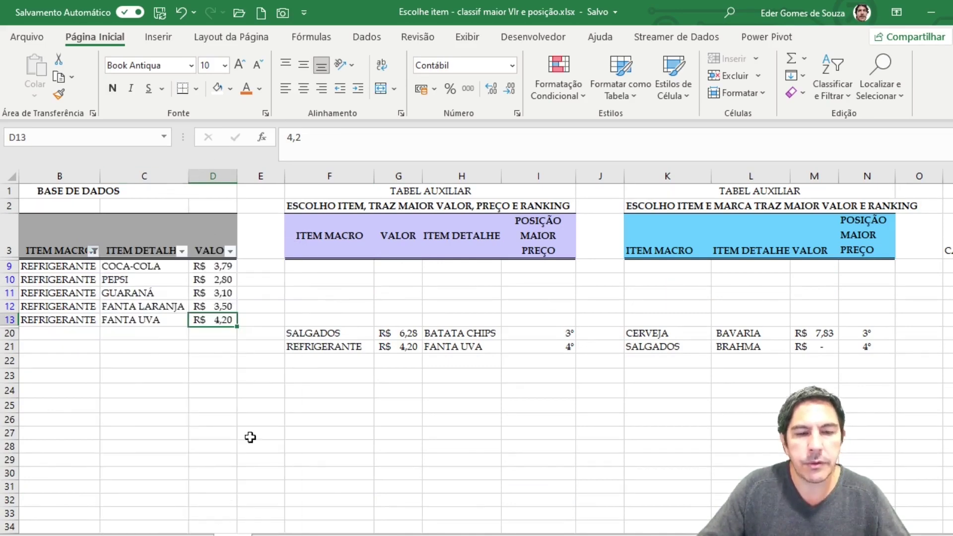
click(482, 296)
click(337, 267)
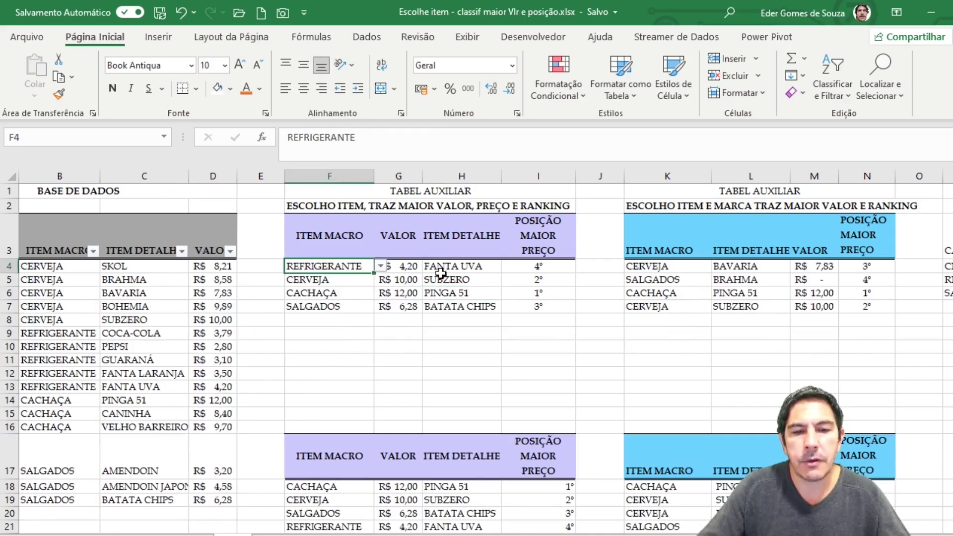
click(469, 268)
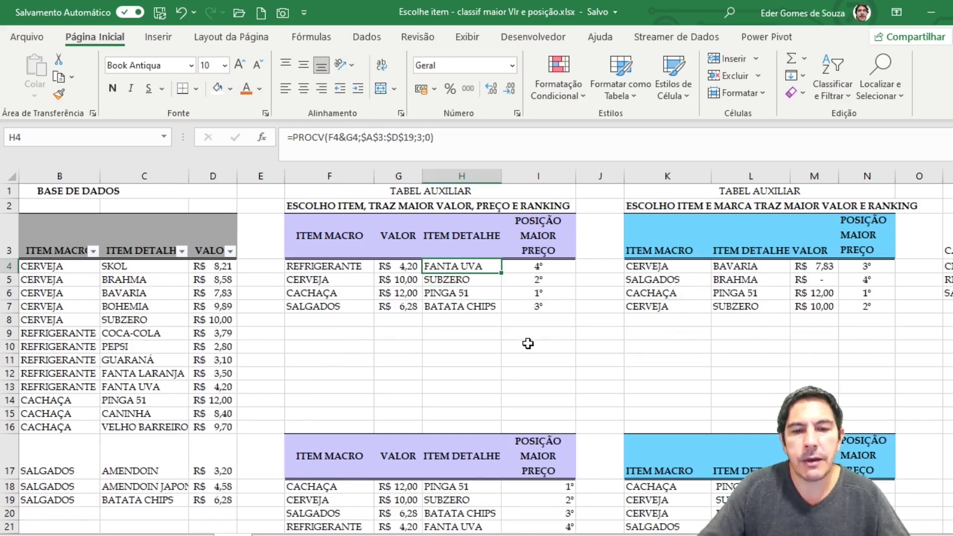
click(551, 267)
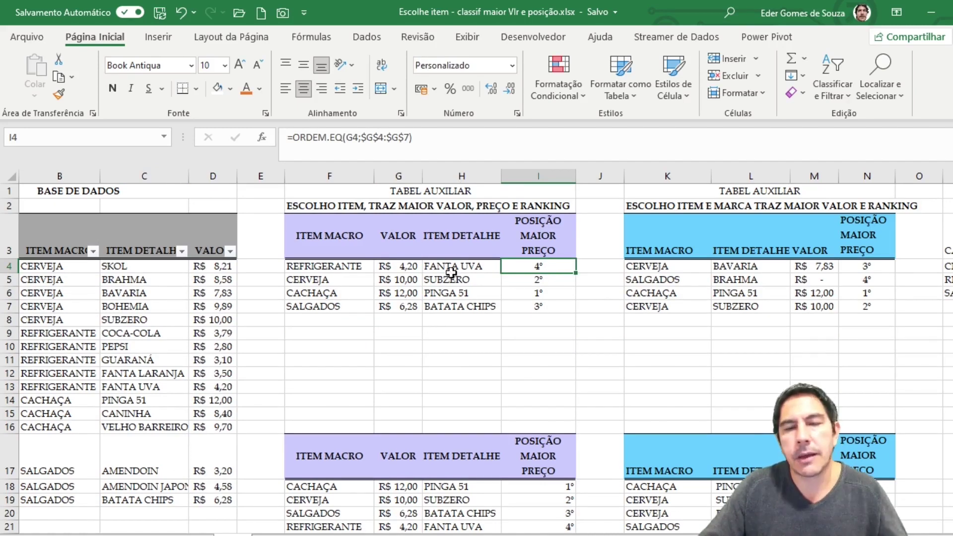
Filter the database's ITEM MACRO column to CERVEJA only and compare its highest price and item detail with G5 and H5
click(336, 279)
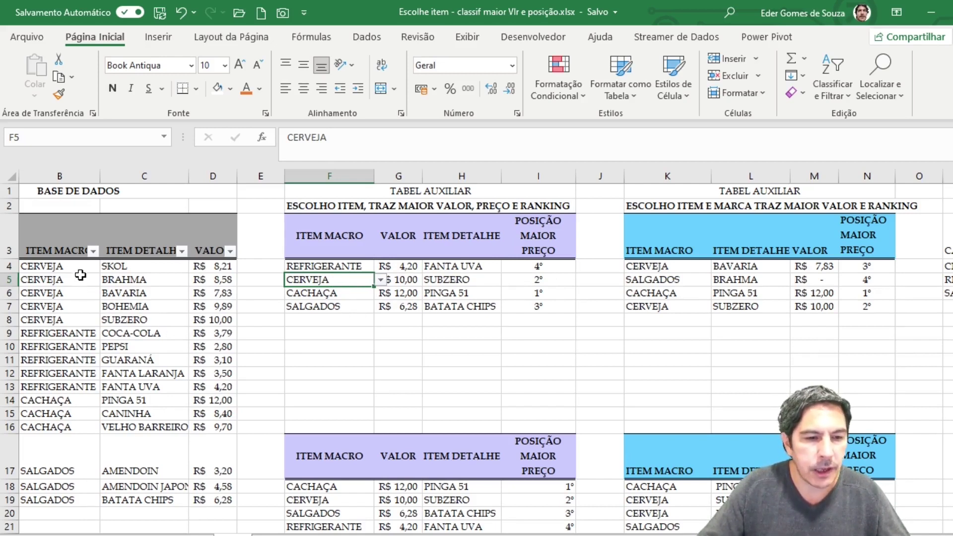
click(94, 251)
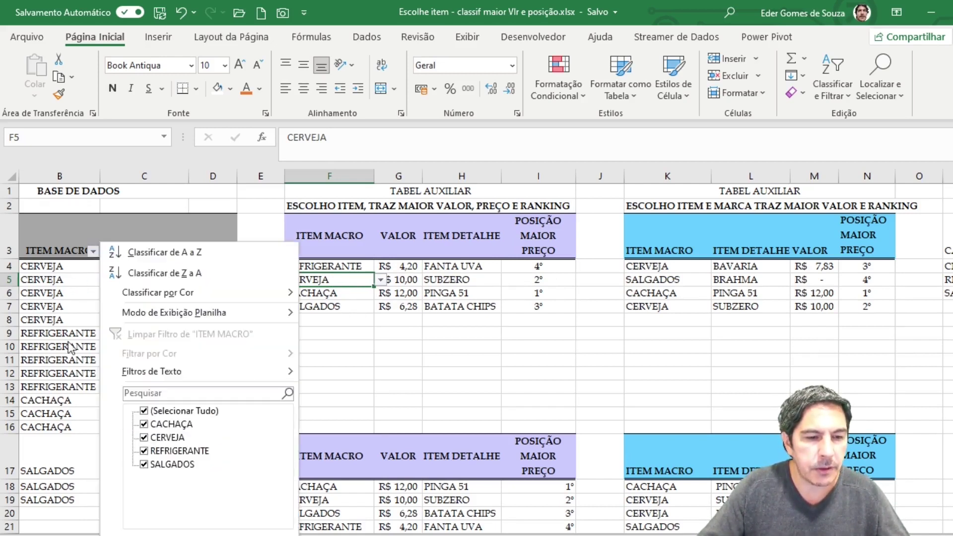
click(144, 411)
click(144, 437)
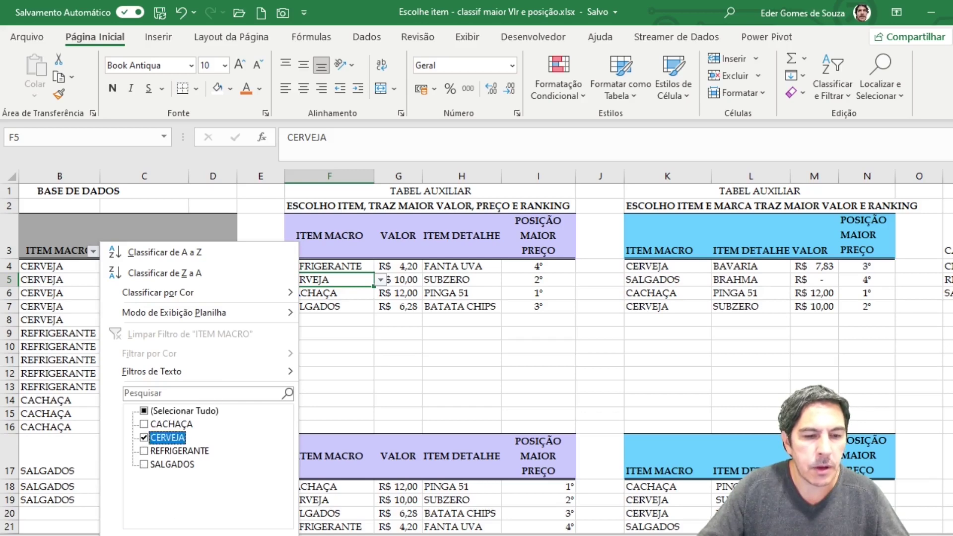
key(Return)
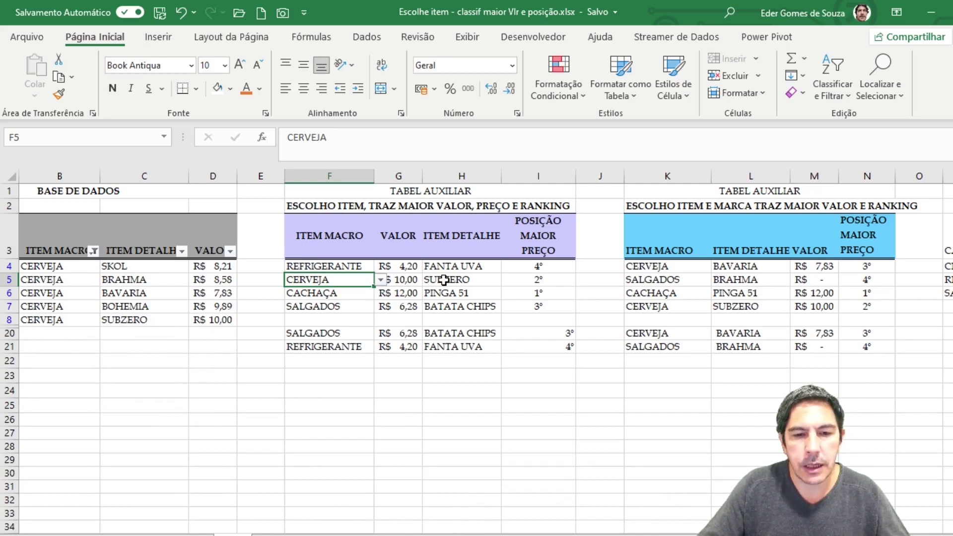
click(220, 321)
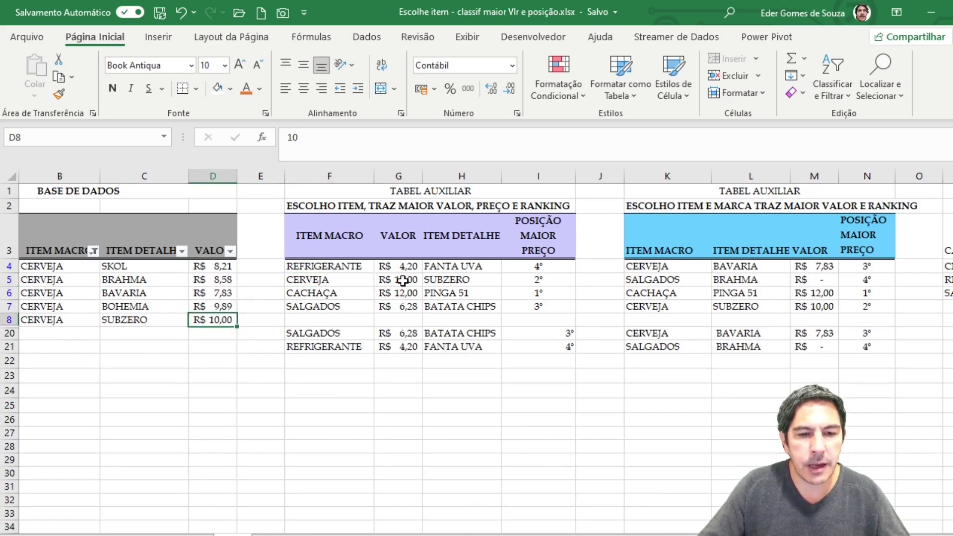
click(402, 281)
click(439, 281)
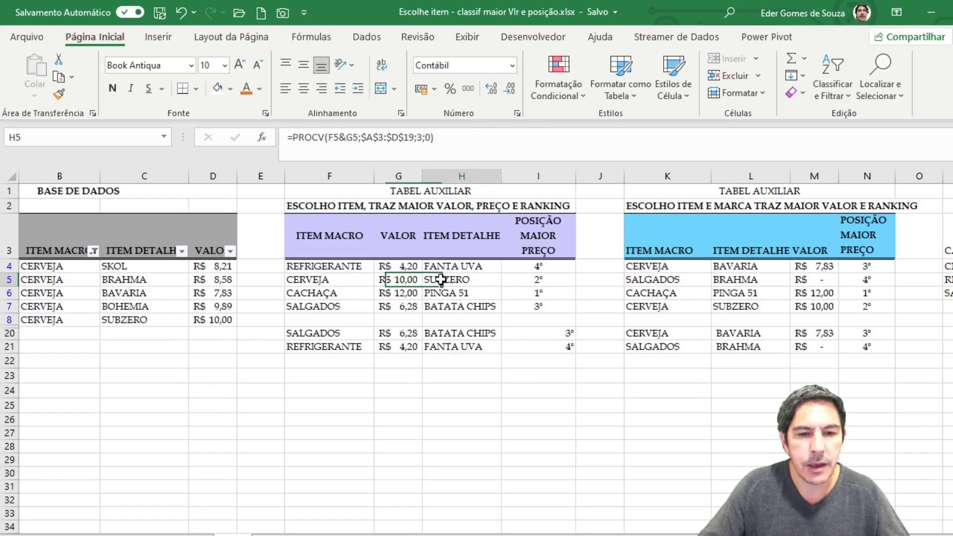
click(123, 319)
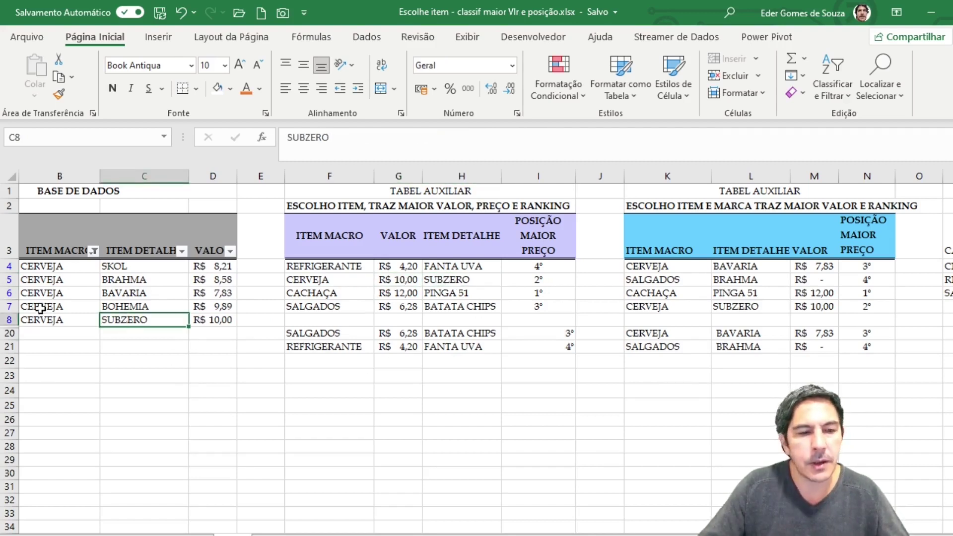
Switch the database's ITEM MACRO filter from CERVEJA to CACHAÇA only to compare its prices
click(94, 252)
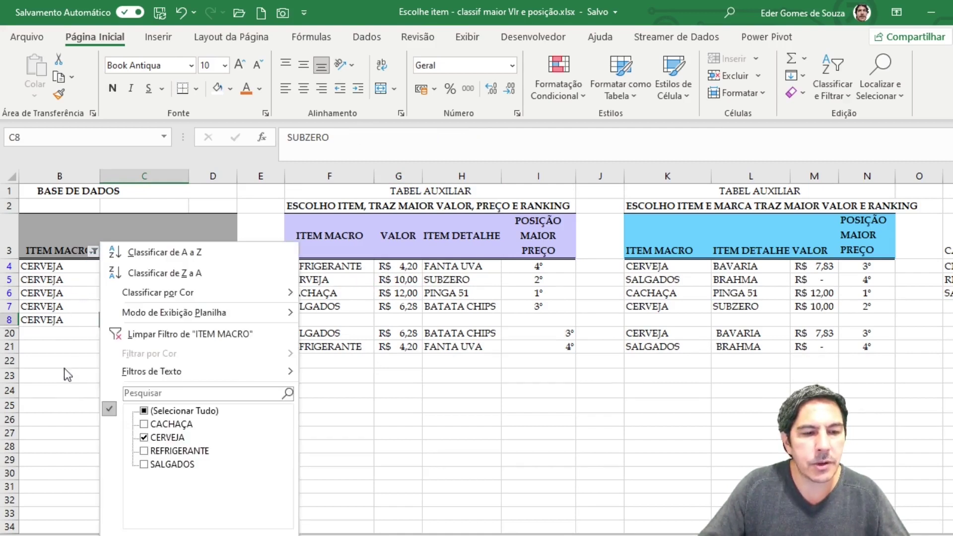
click(147, 442)
click(143, 423)
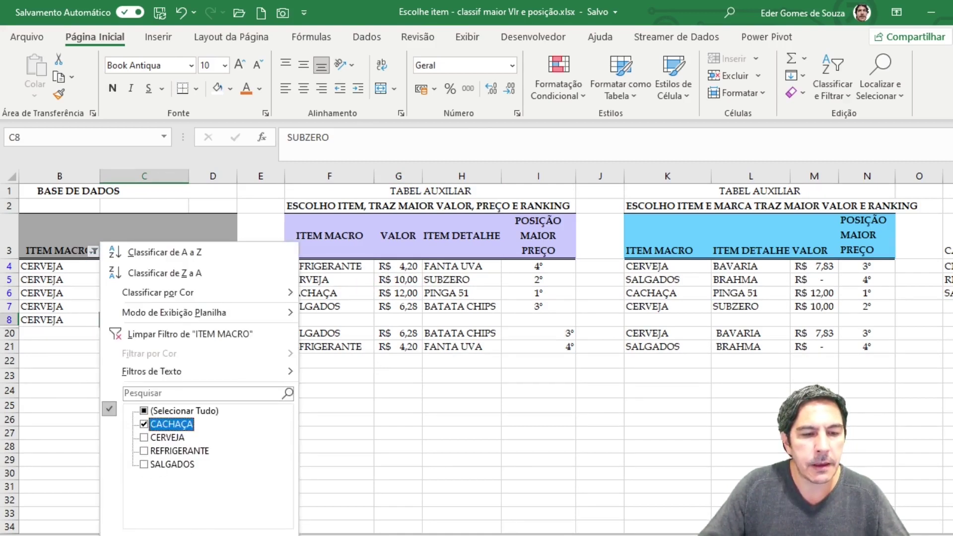
key(Return)
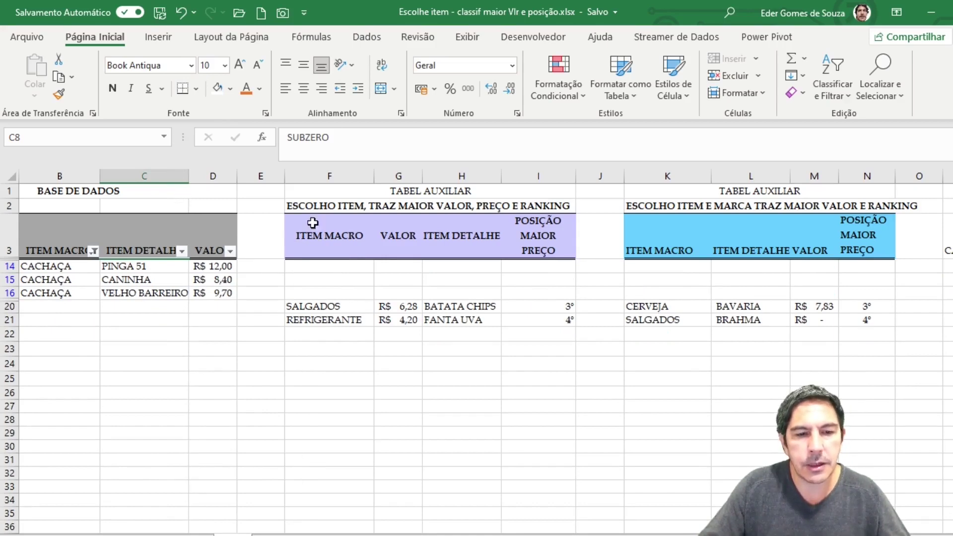
Remove the CACHAÇA filter from the database and check the value and item detail cells in row 6 of the first auxiliary table
click(93, 250)
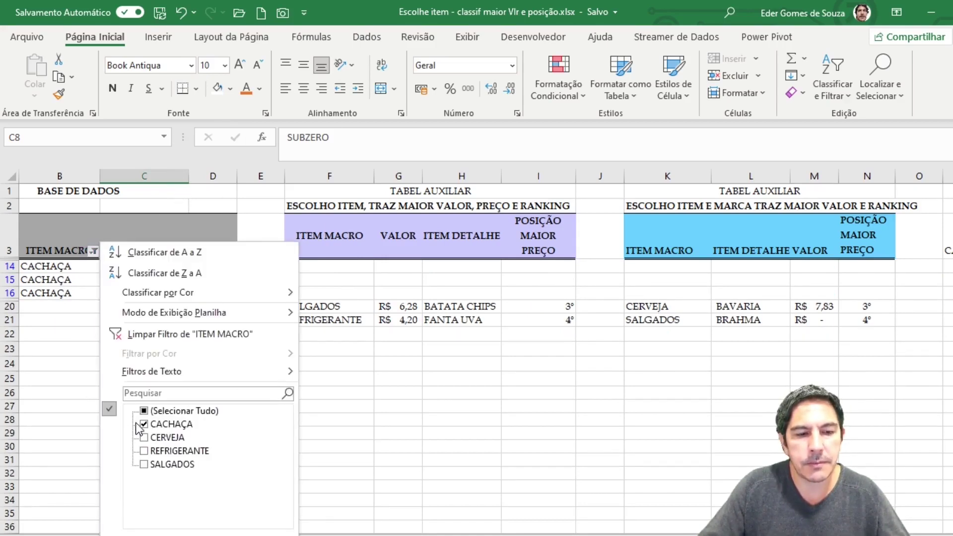
click(231, 535)
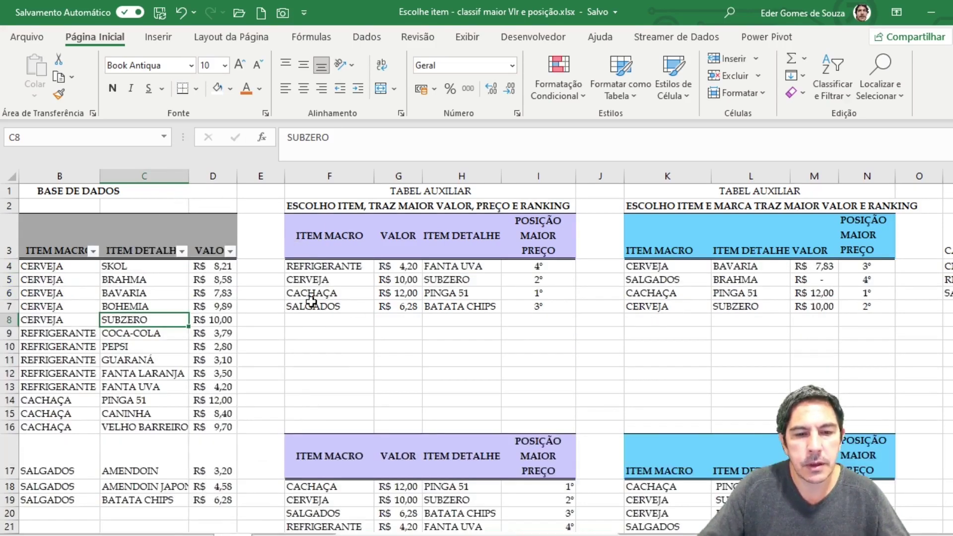
click(309, 292)
key(Tab)
key(Tab)
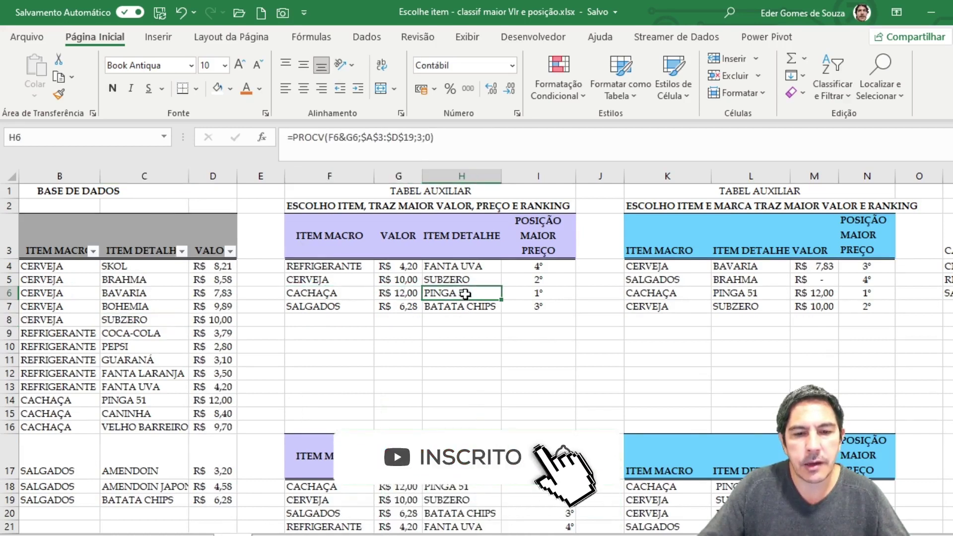
key(Return)
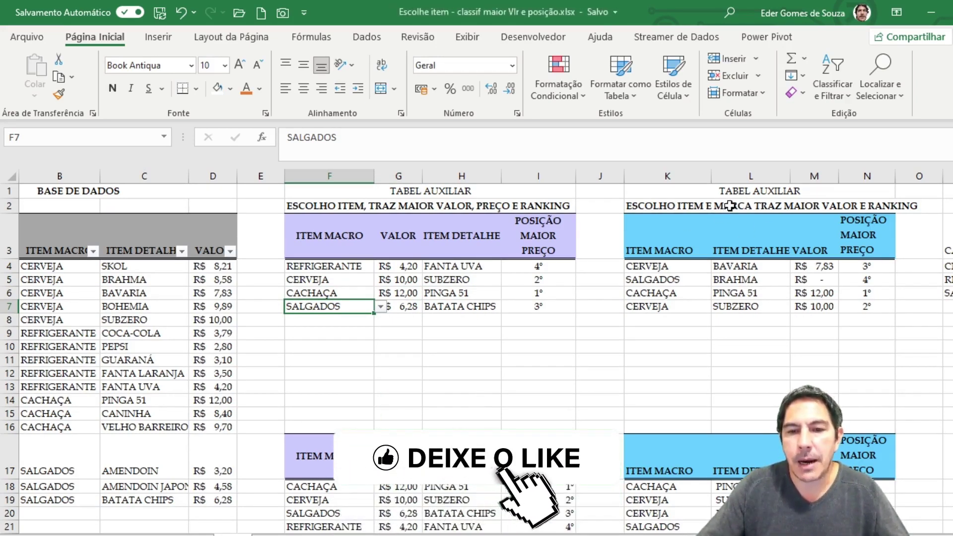
Inspect the ITEM MACRO list in K4 and check that row's brand, value and ranking cells in the second auxiliary table
click(673, 267)
click(719, 266)
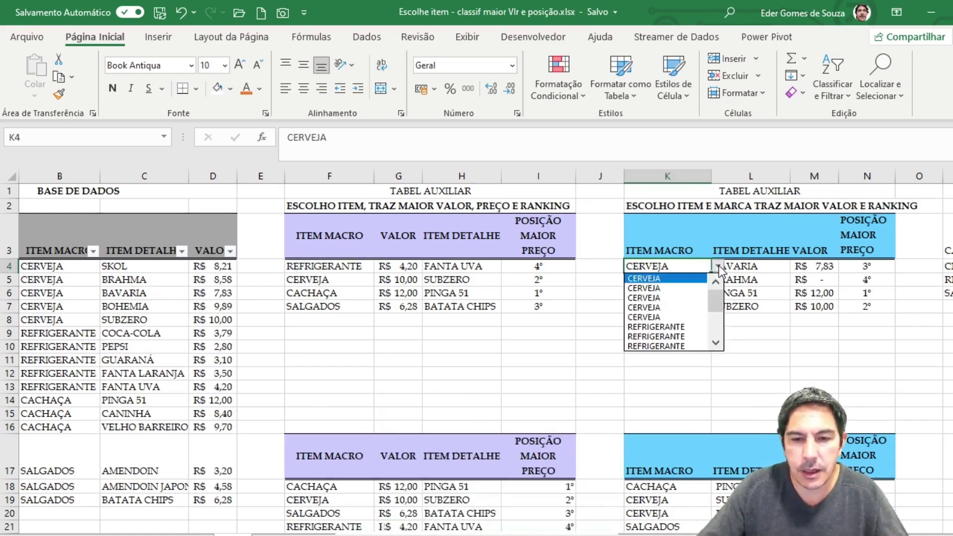
click(719, 267)
click(770, 271)
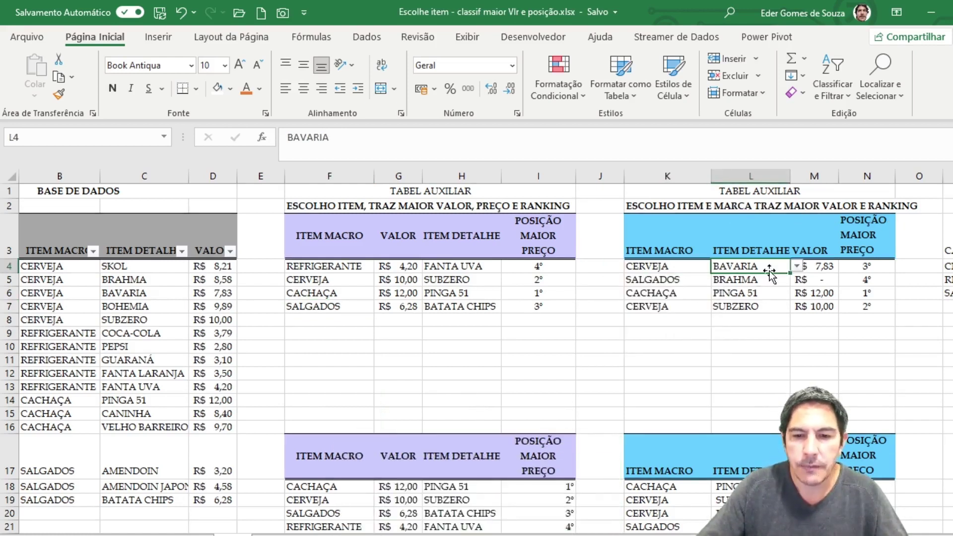
click(826, 268)
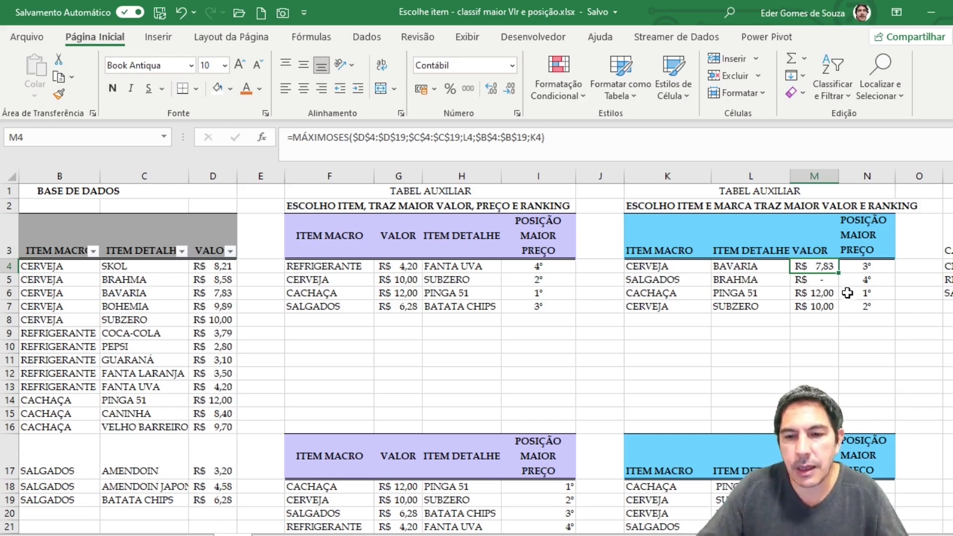
click(877, 269)
Check the SALGADOS and BRAHMA combination in row 5 of the second auxiliary table, including its value formula
click(663, 279)
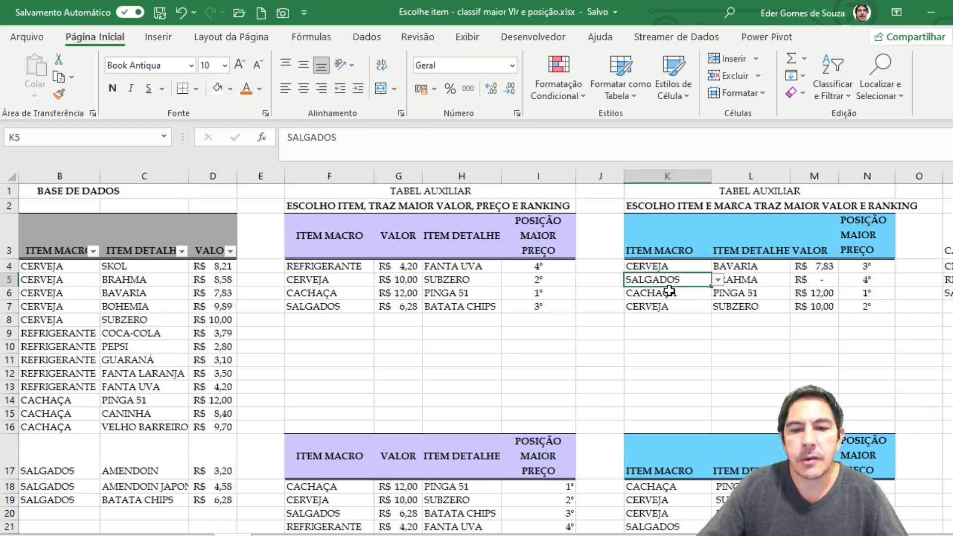
click(835, 278)
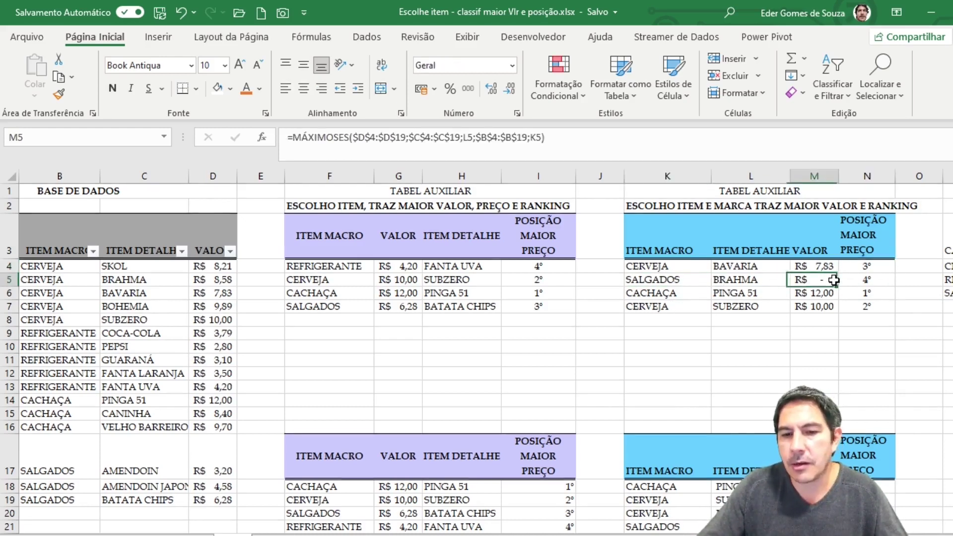
click(740, 276)
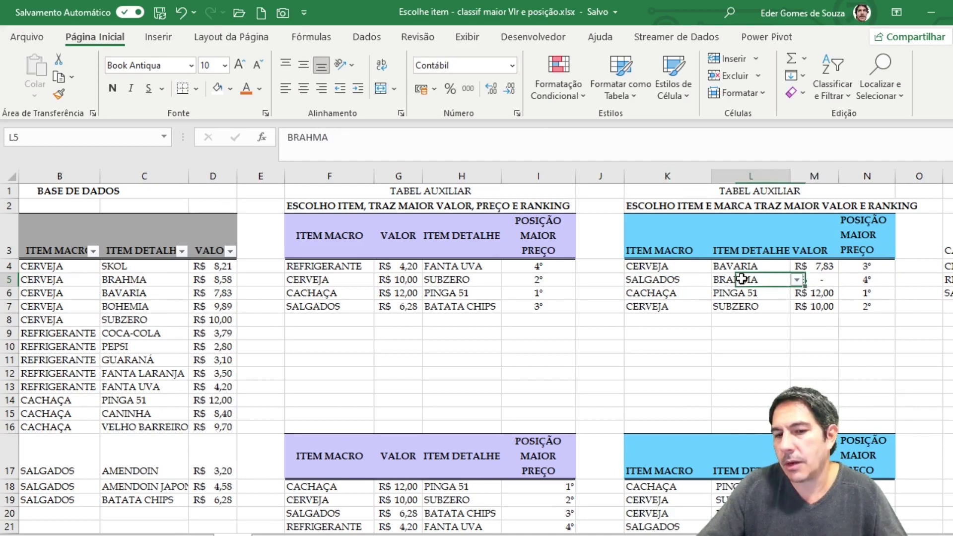
Set the item detail in L5 of the second auxiliary table to AMENDOIN and check that row's value and ranking formulas
click(797, 280)
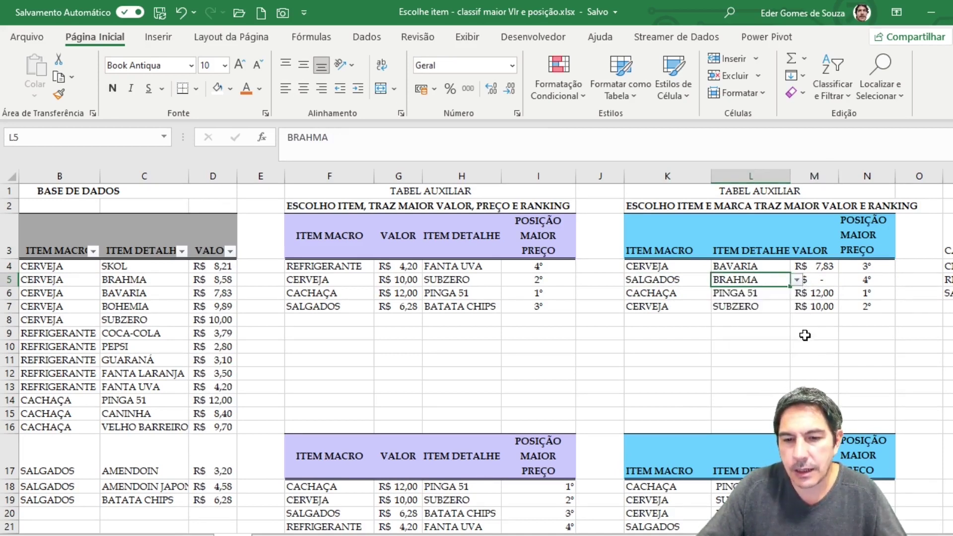
key(Escape)
click(797, 280)
drag(796, 314, 795, 335)
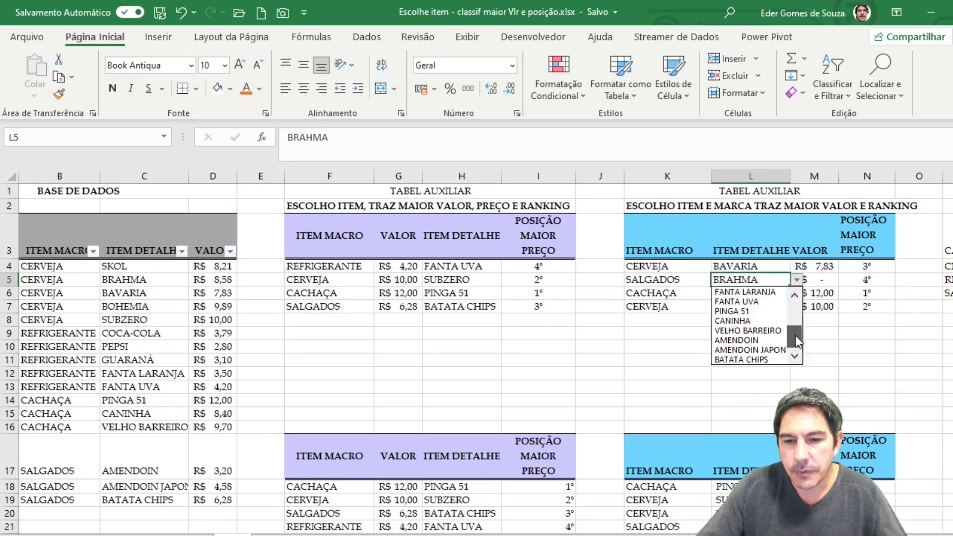
click(761, 341)
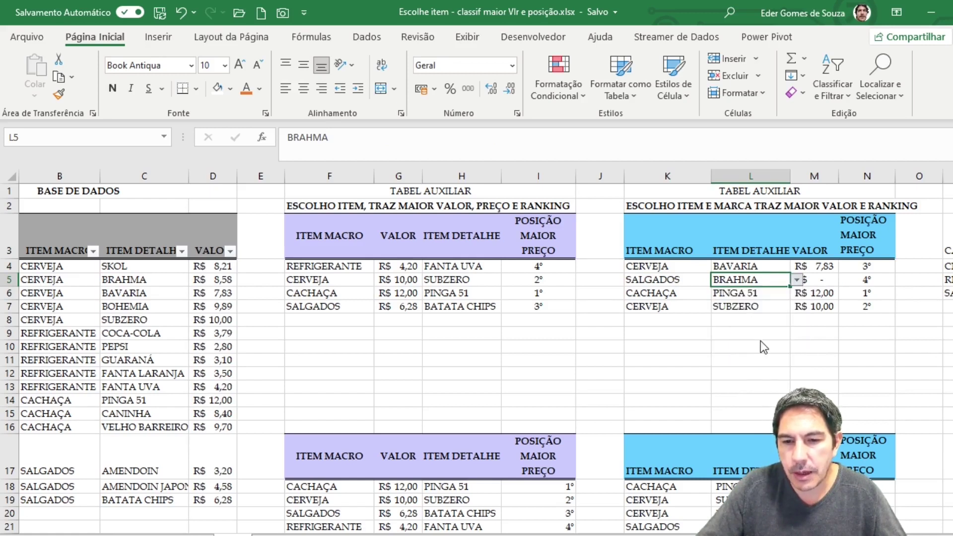
key(Right)
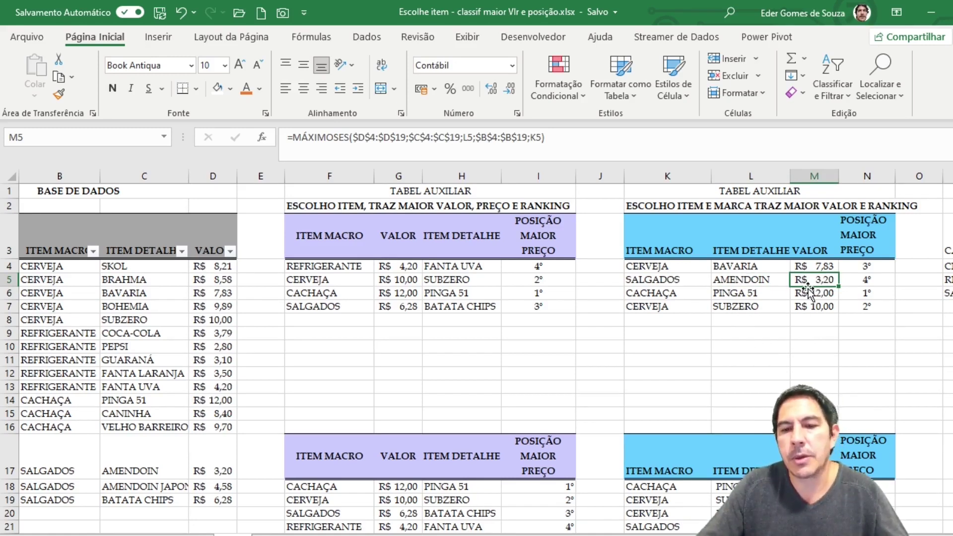
click(866, 286)
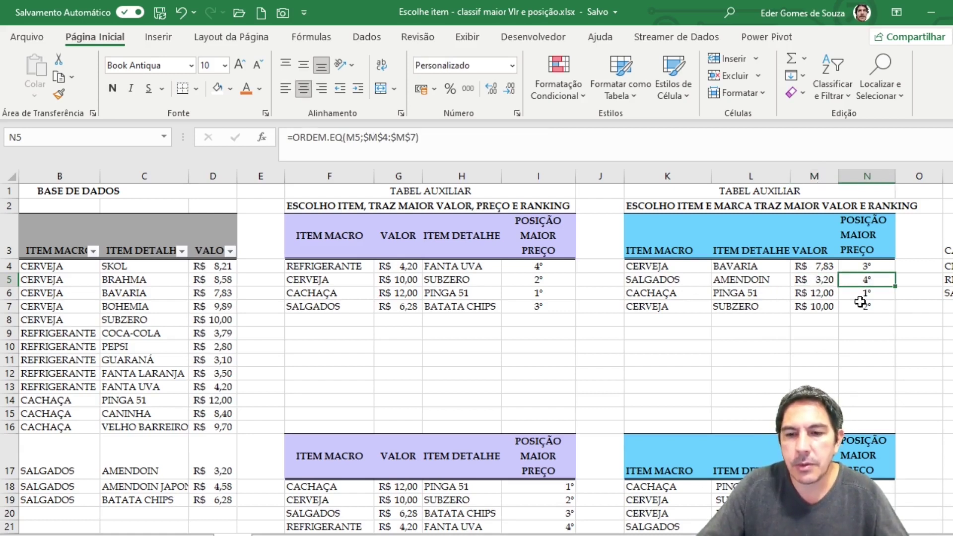
Check the ranking-sorted copies below the auxiliary tables and inspect the CLASSIFICAR formula in F18
click(654, 304)
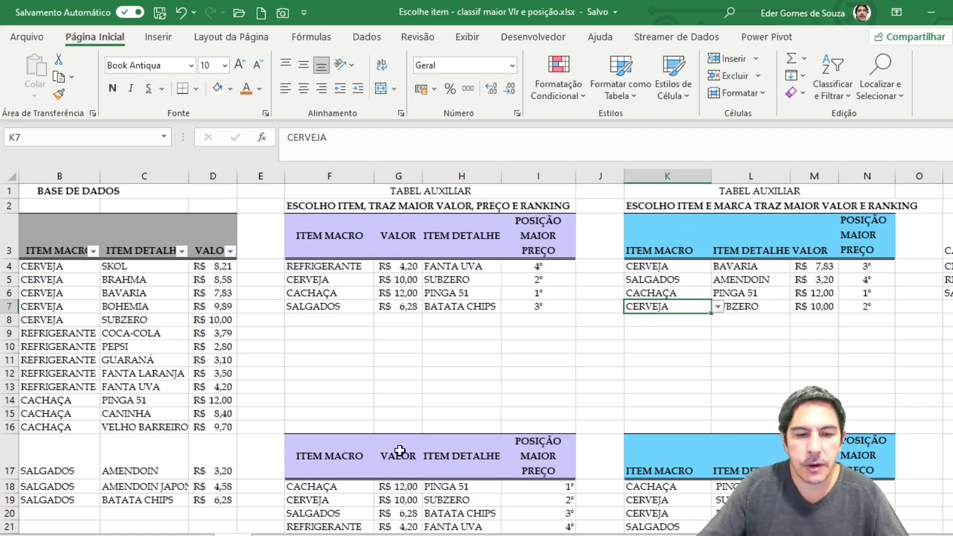
scroll(435, 441, down, 2)
scroll(432, 494, up, 1)
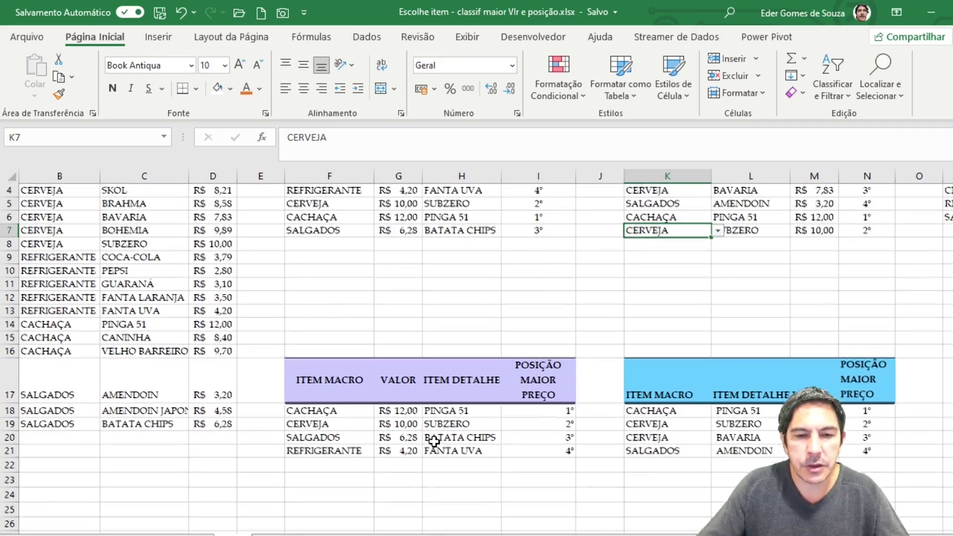
click(348, 412)
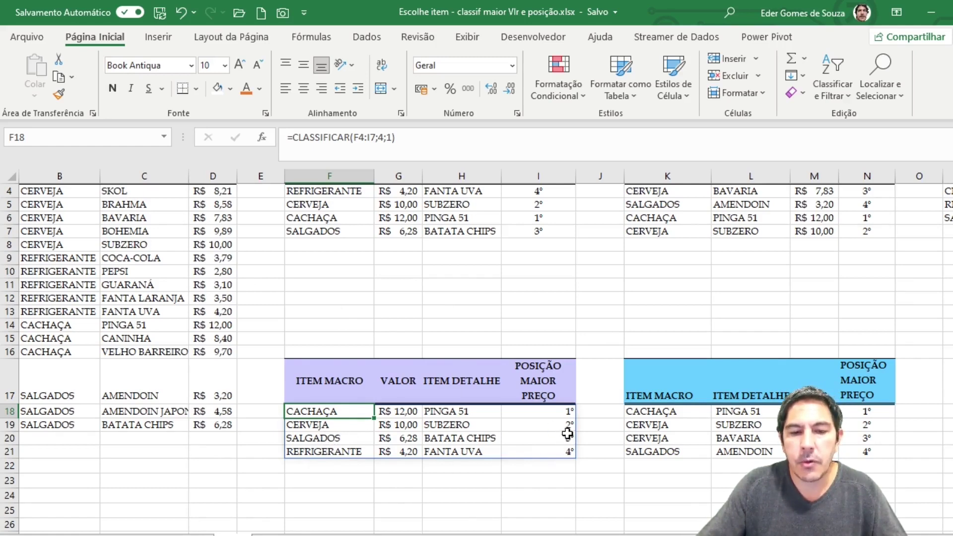
scroll(548, 440, up, 1)
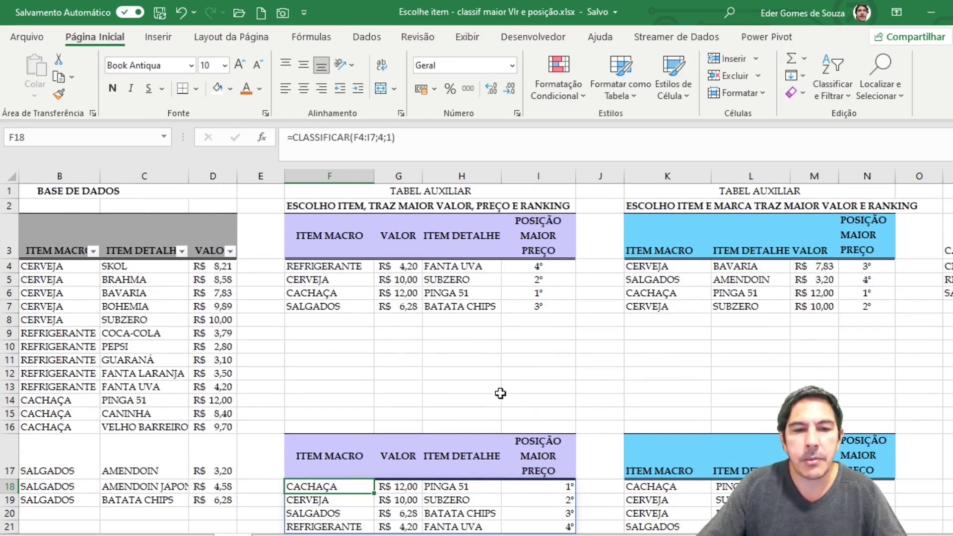
Review the first auxiliary table's title and the ITEM MACRO options available in F4, keeping the current choice
click(320, 190)
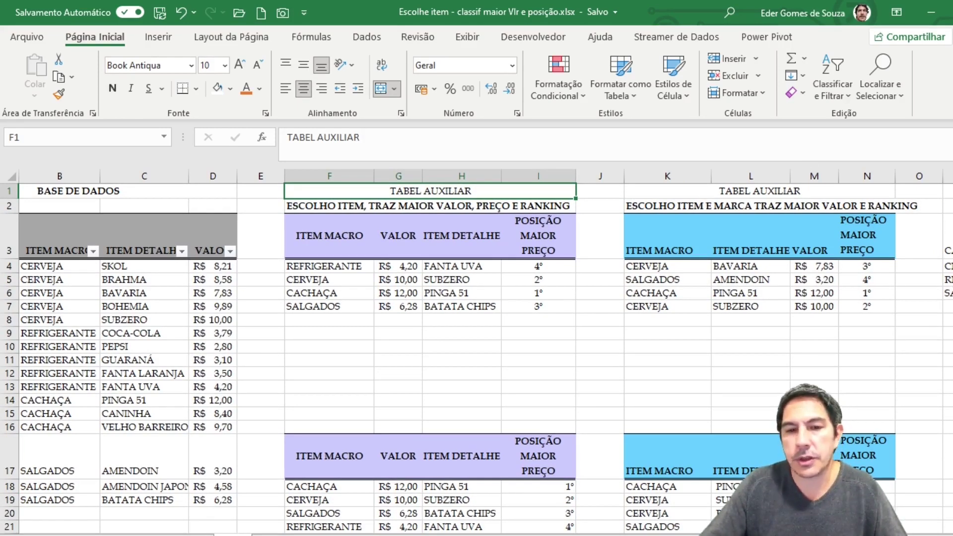
click(329, 270)
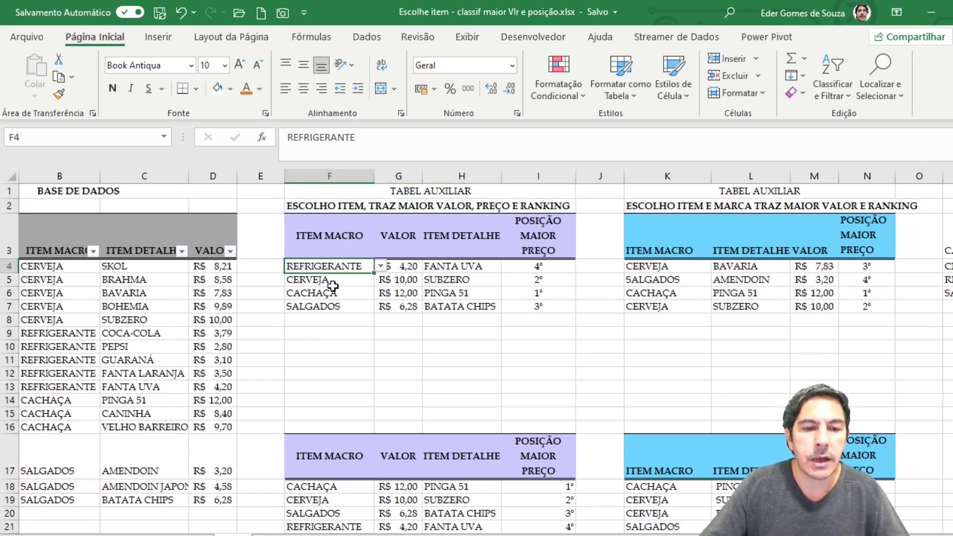
click(380, 267)
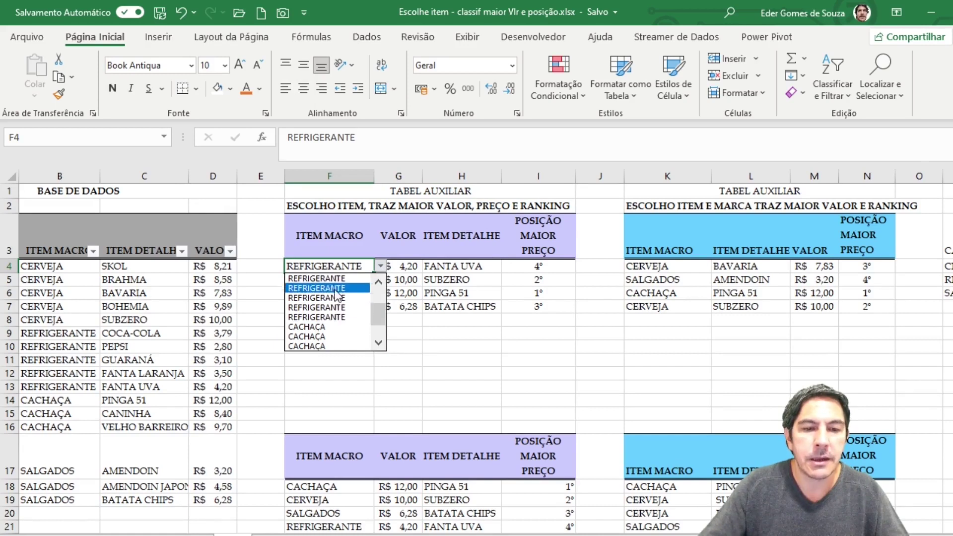
click(380, 265)
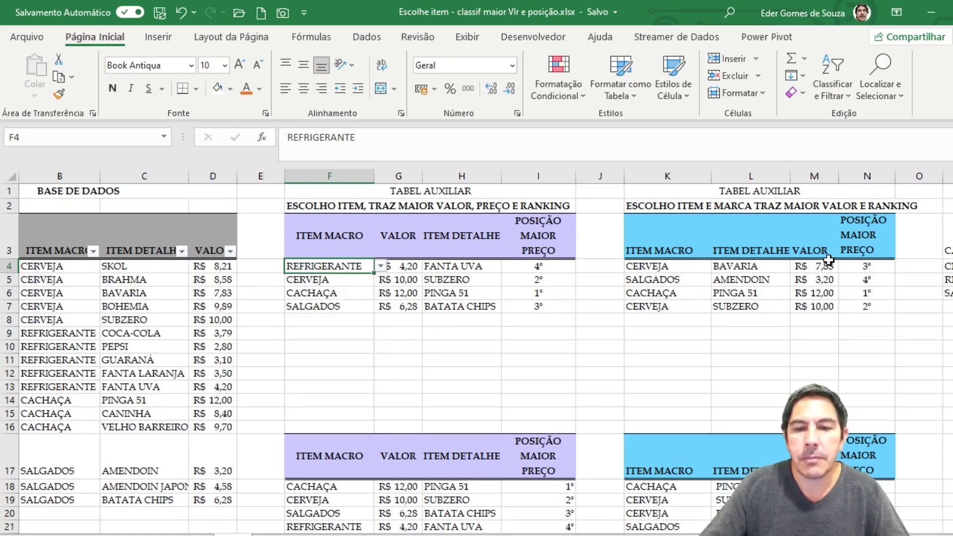